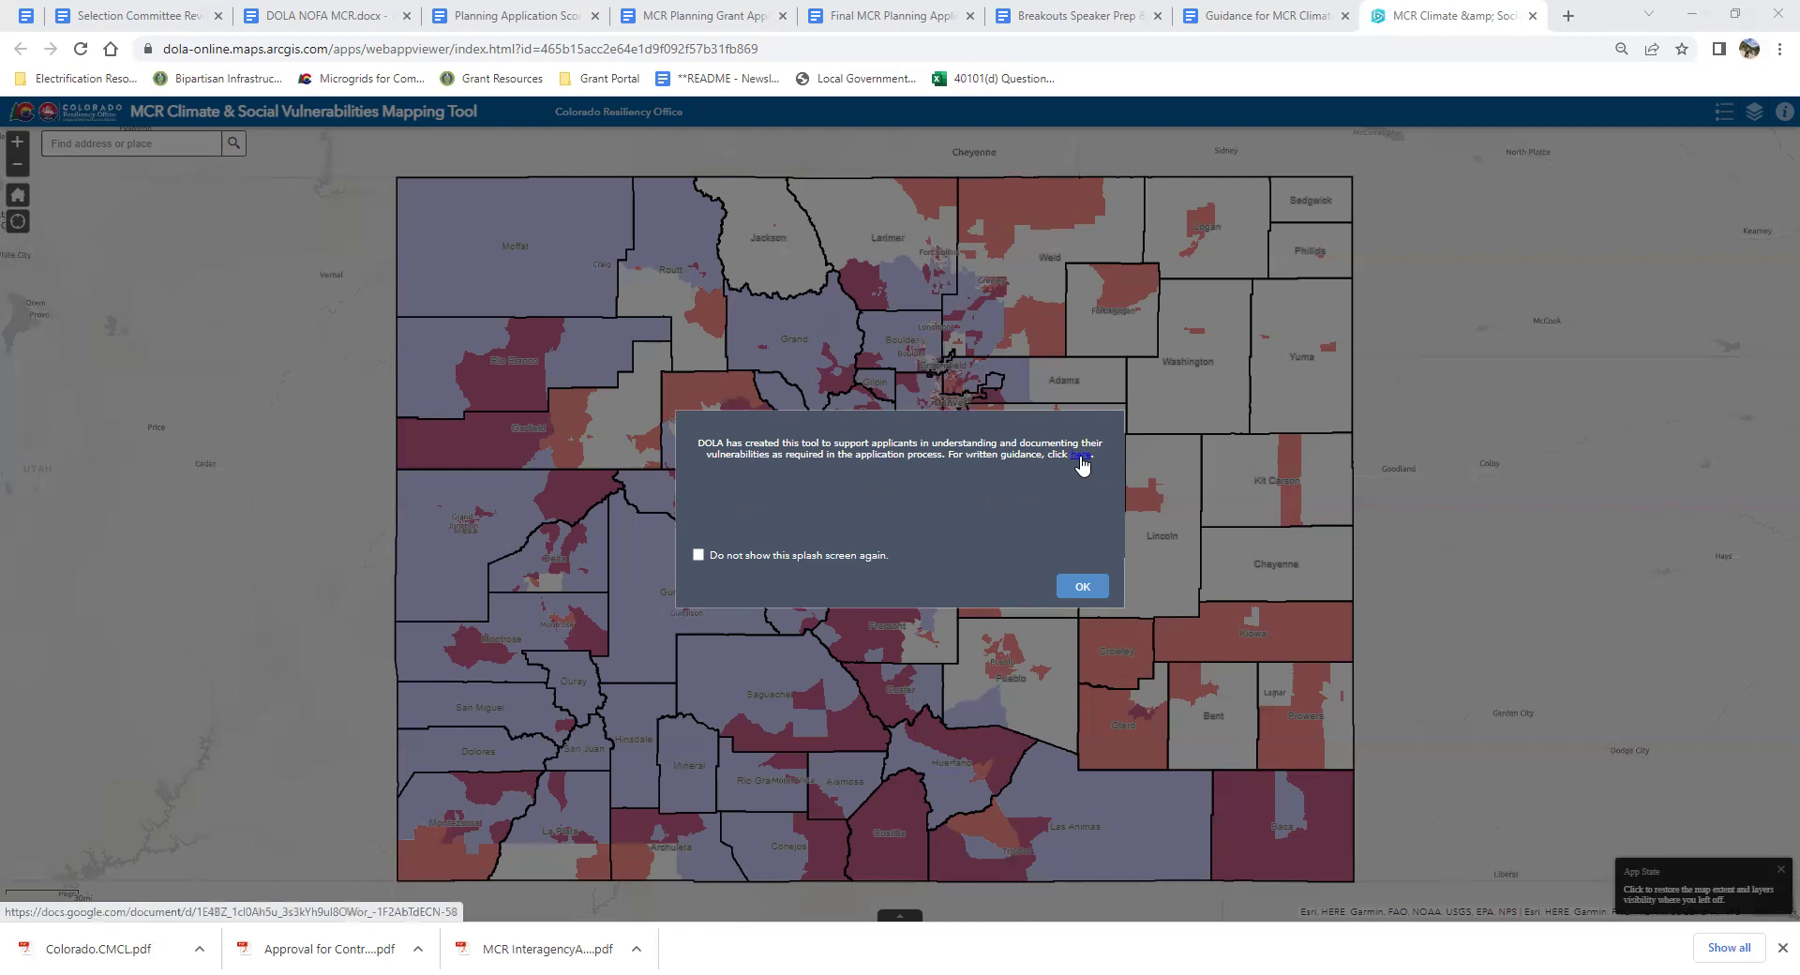
Dismiss the splash screen and review the tool's About information, legend and layer list.
click(1083, 588)
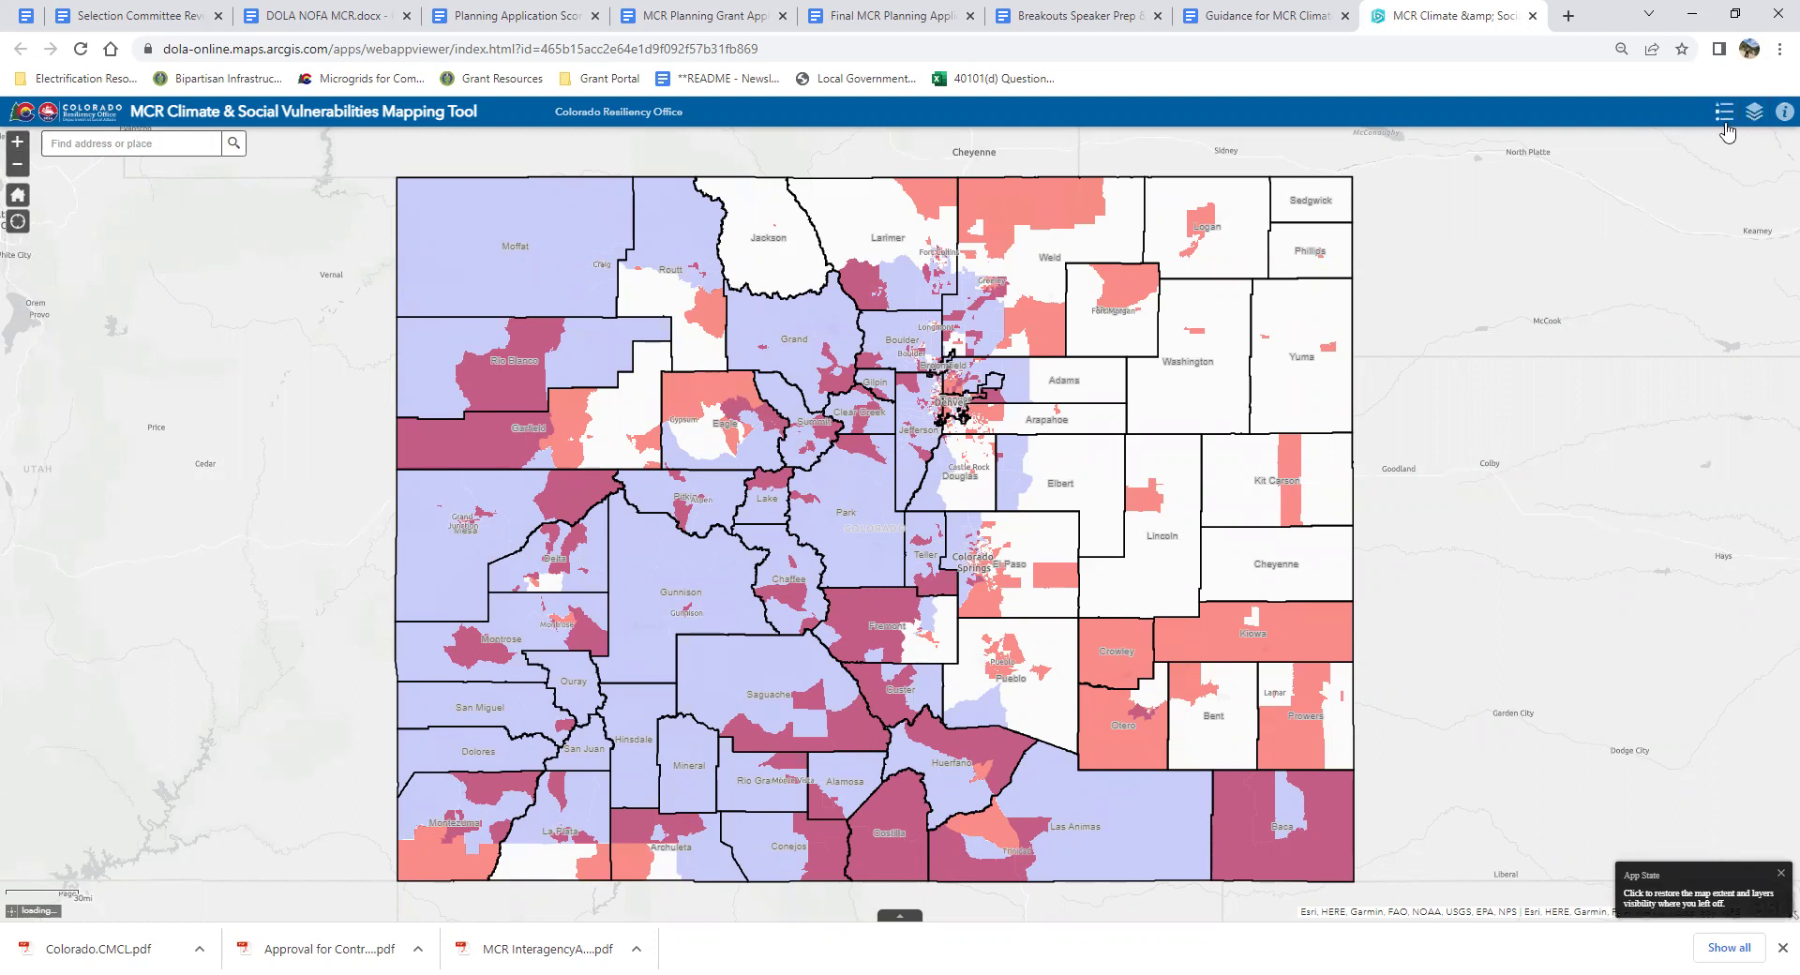
click(1782, 114)
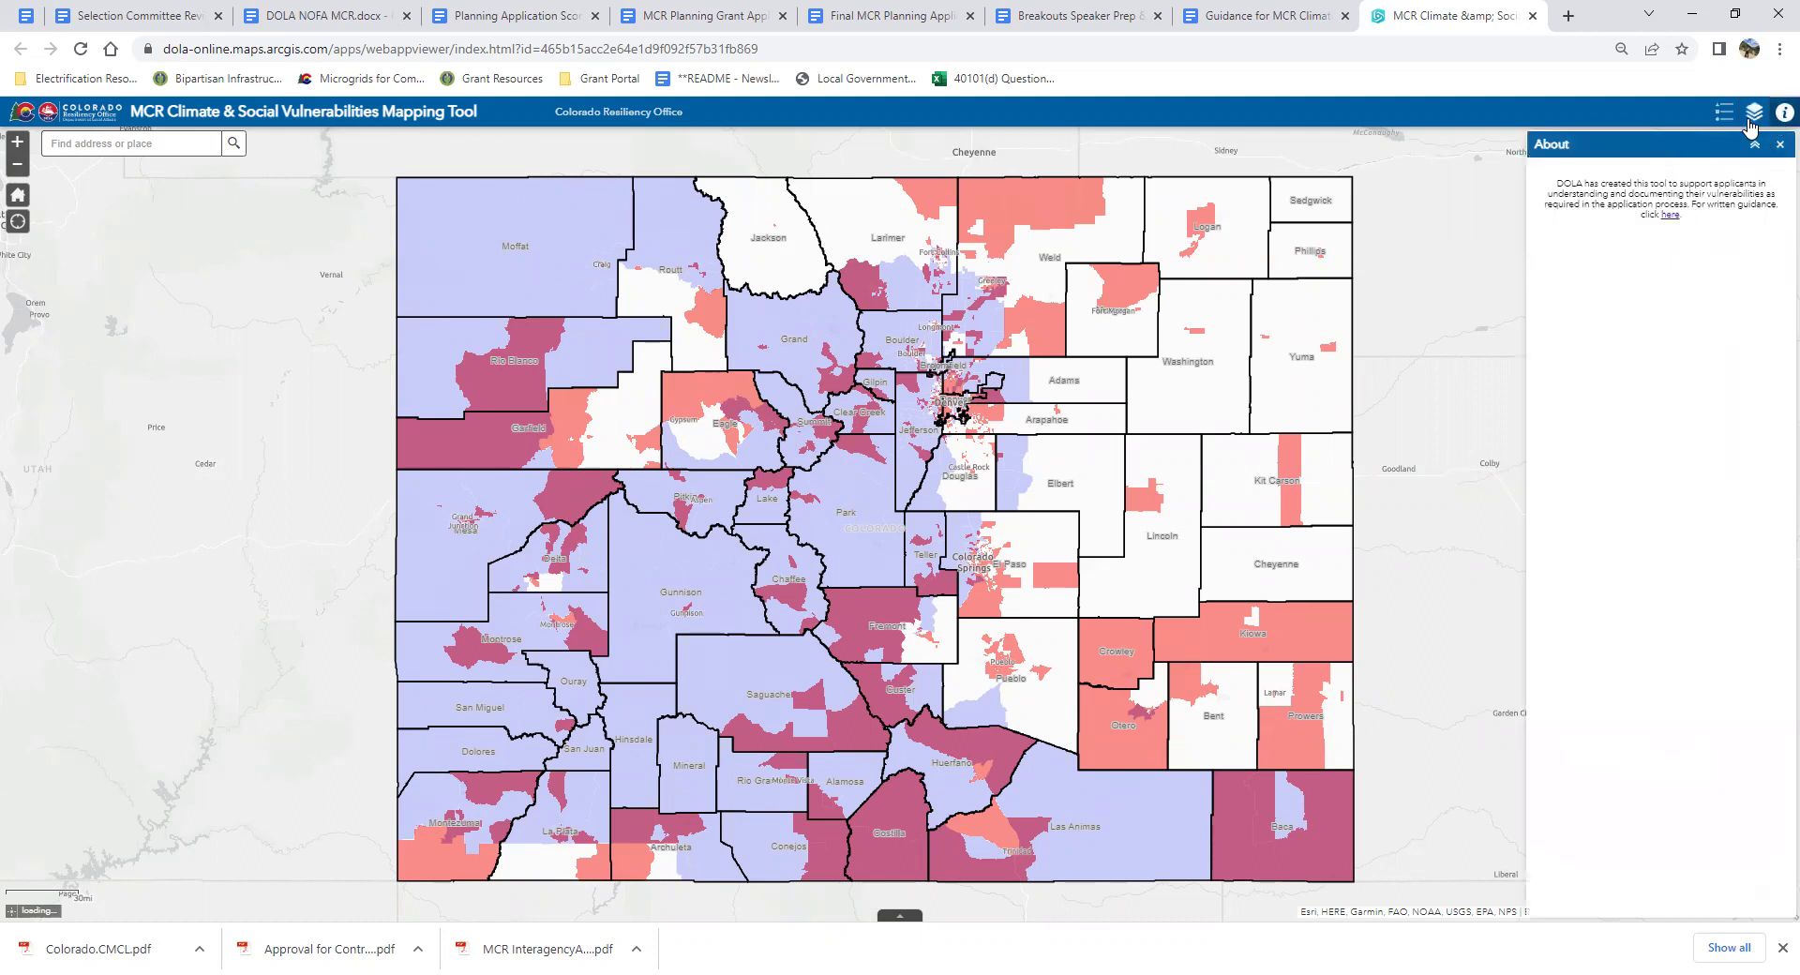
click(1754, 113)
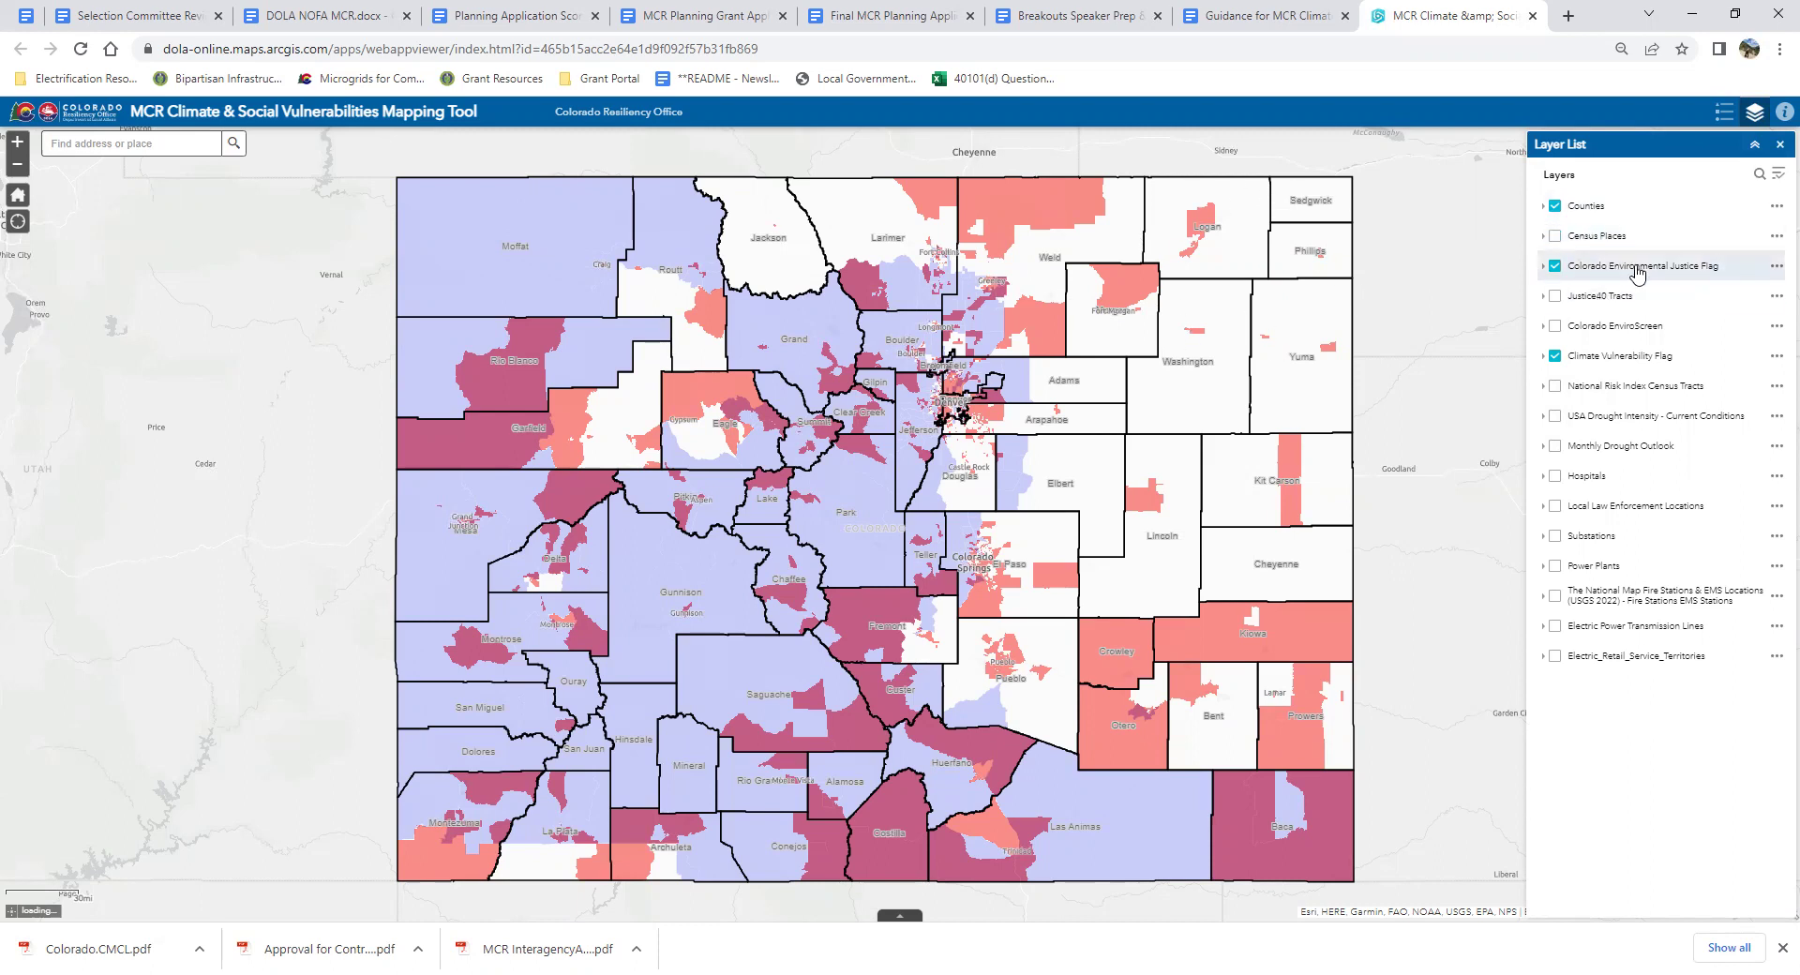
click(1727, 116)
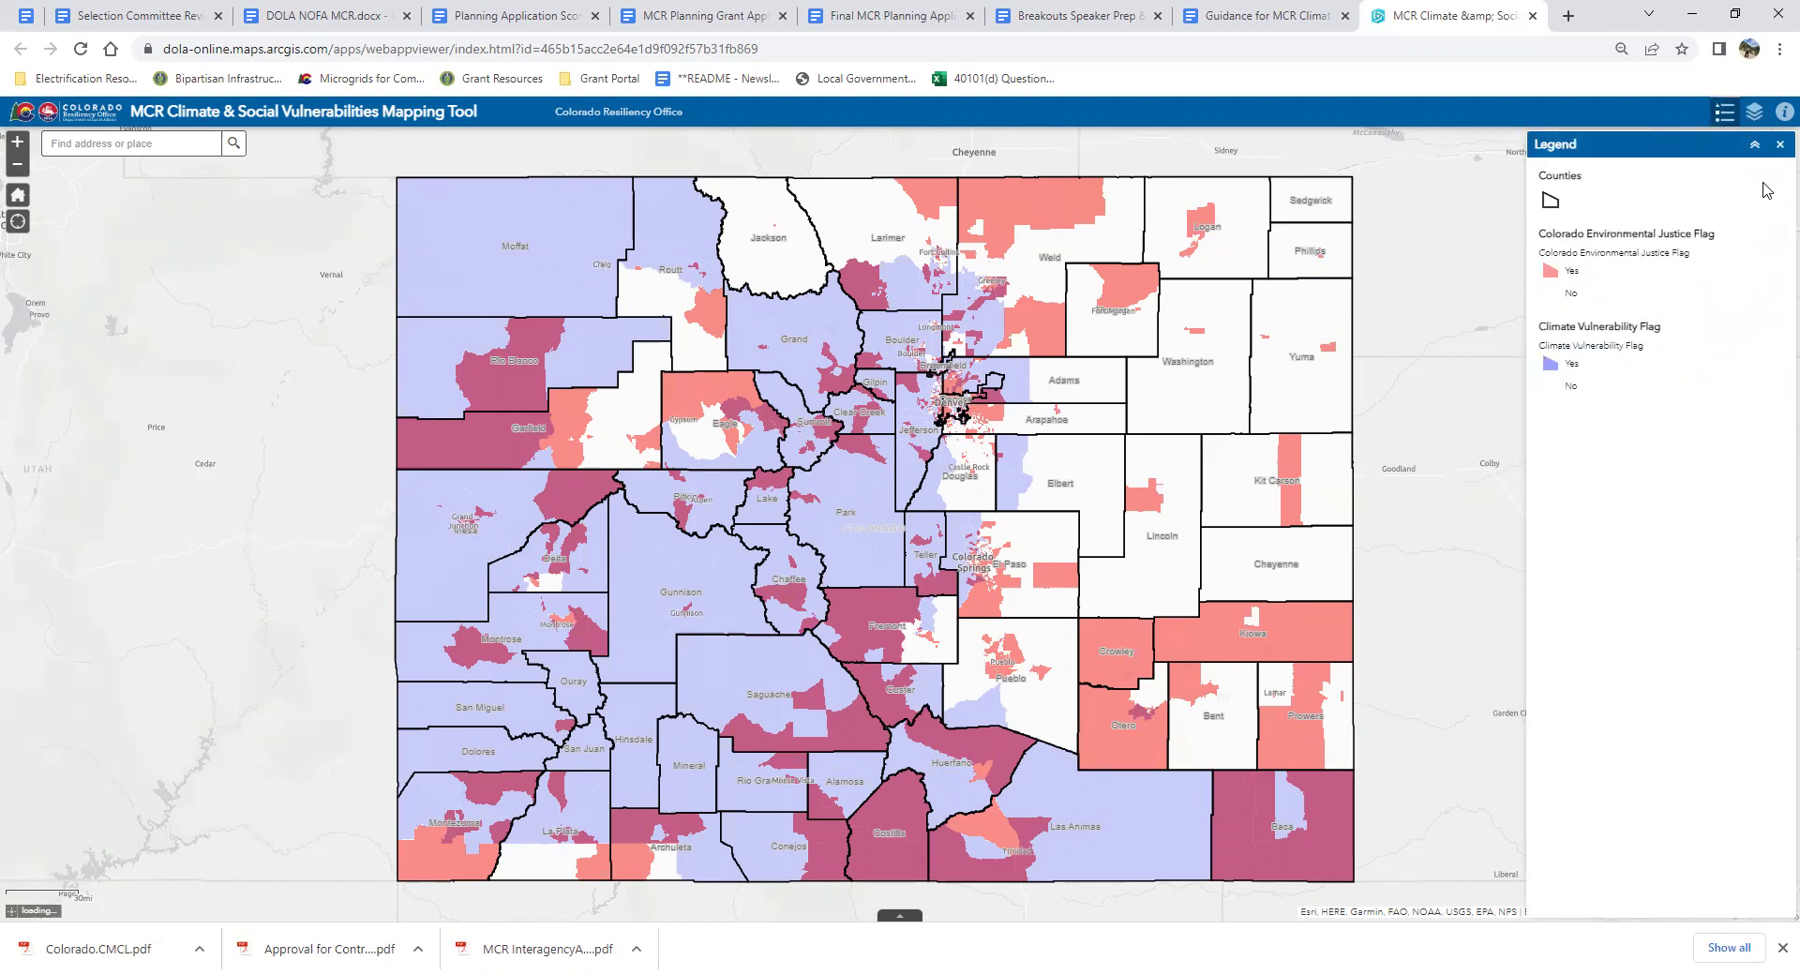
click(1752, 116)
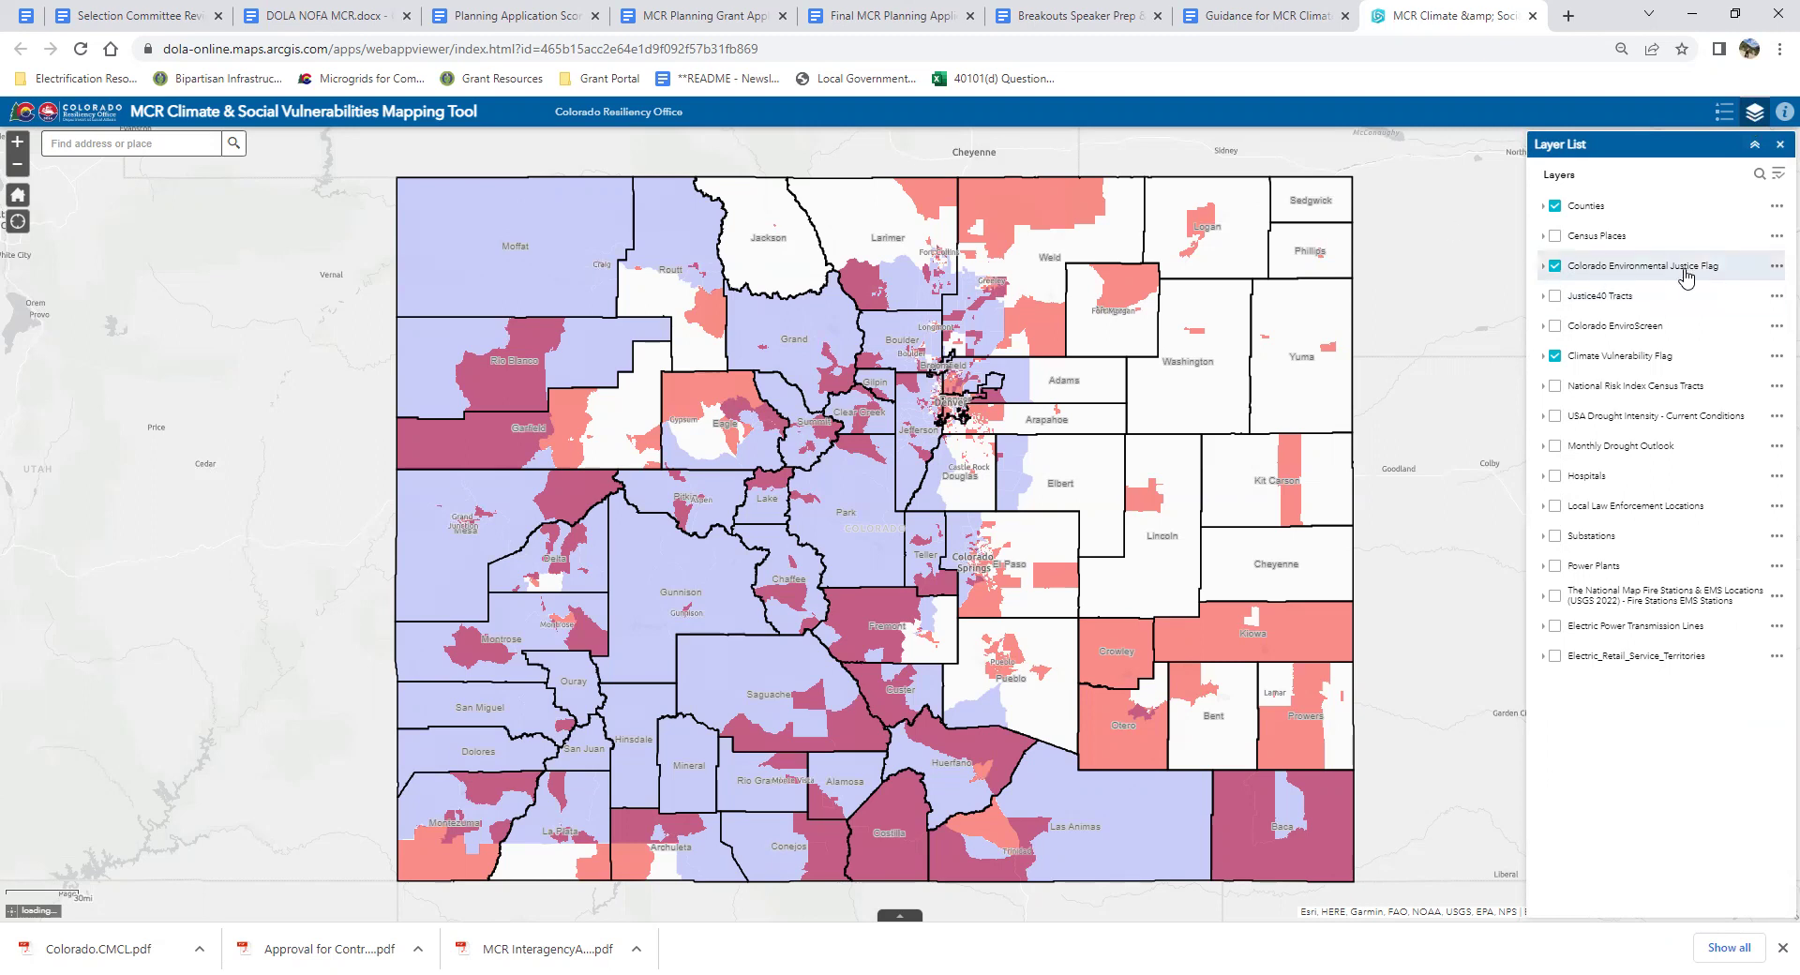
Isolate the Colorado Environmental Justice Flag layer with its legend expanded and inspect block groups in Garfield and Moffat counties.
click(1543, 267)
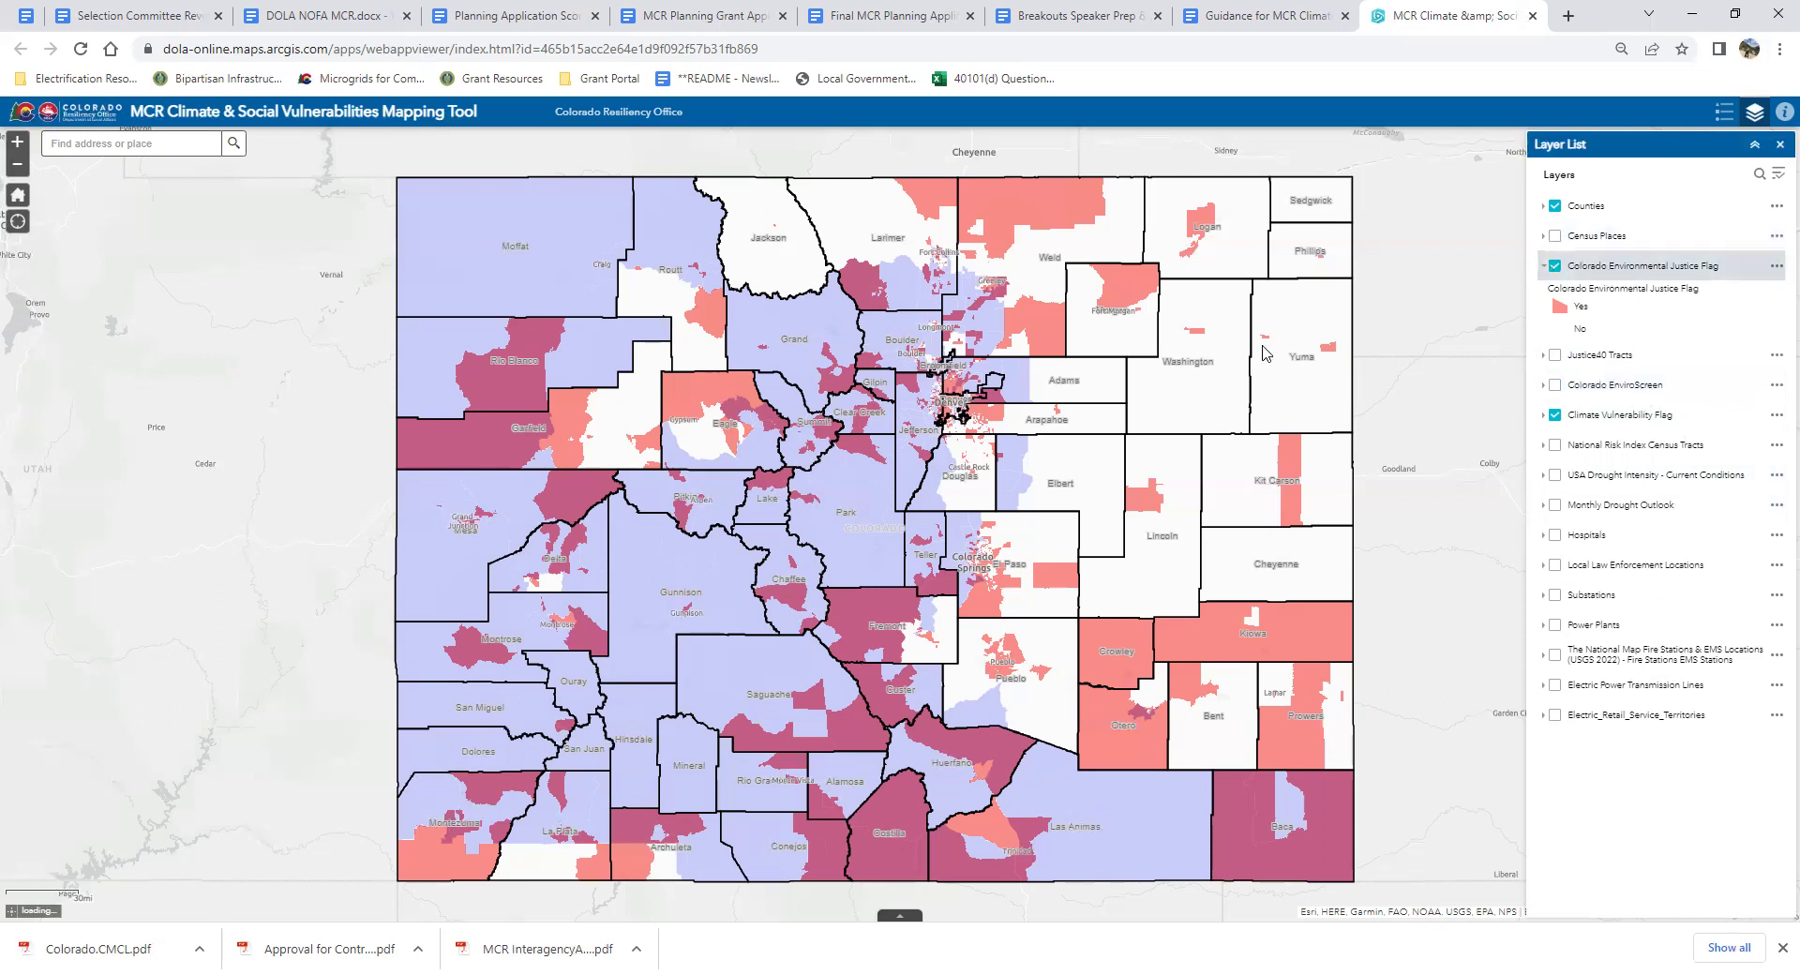
click(1554, 416)
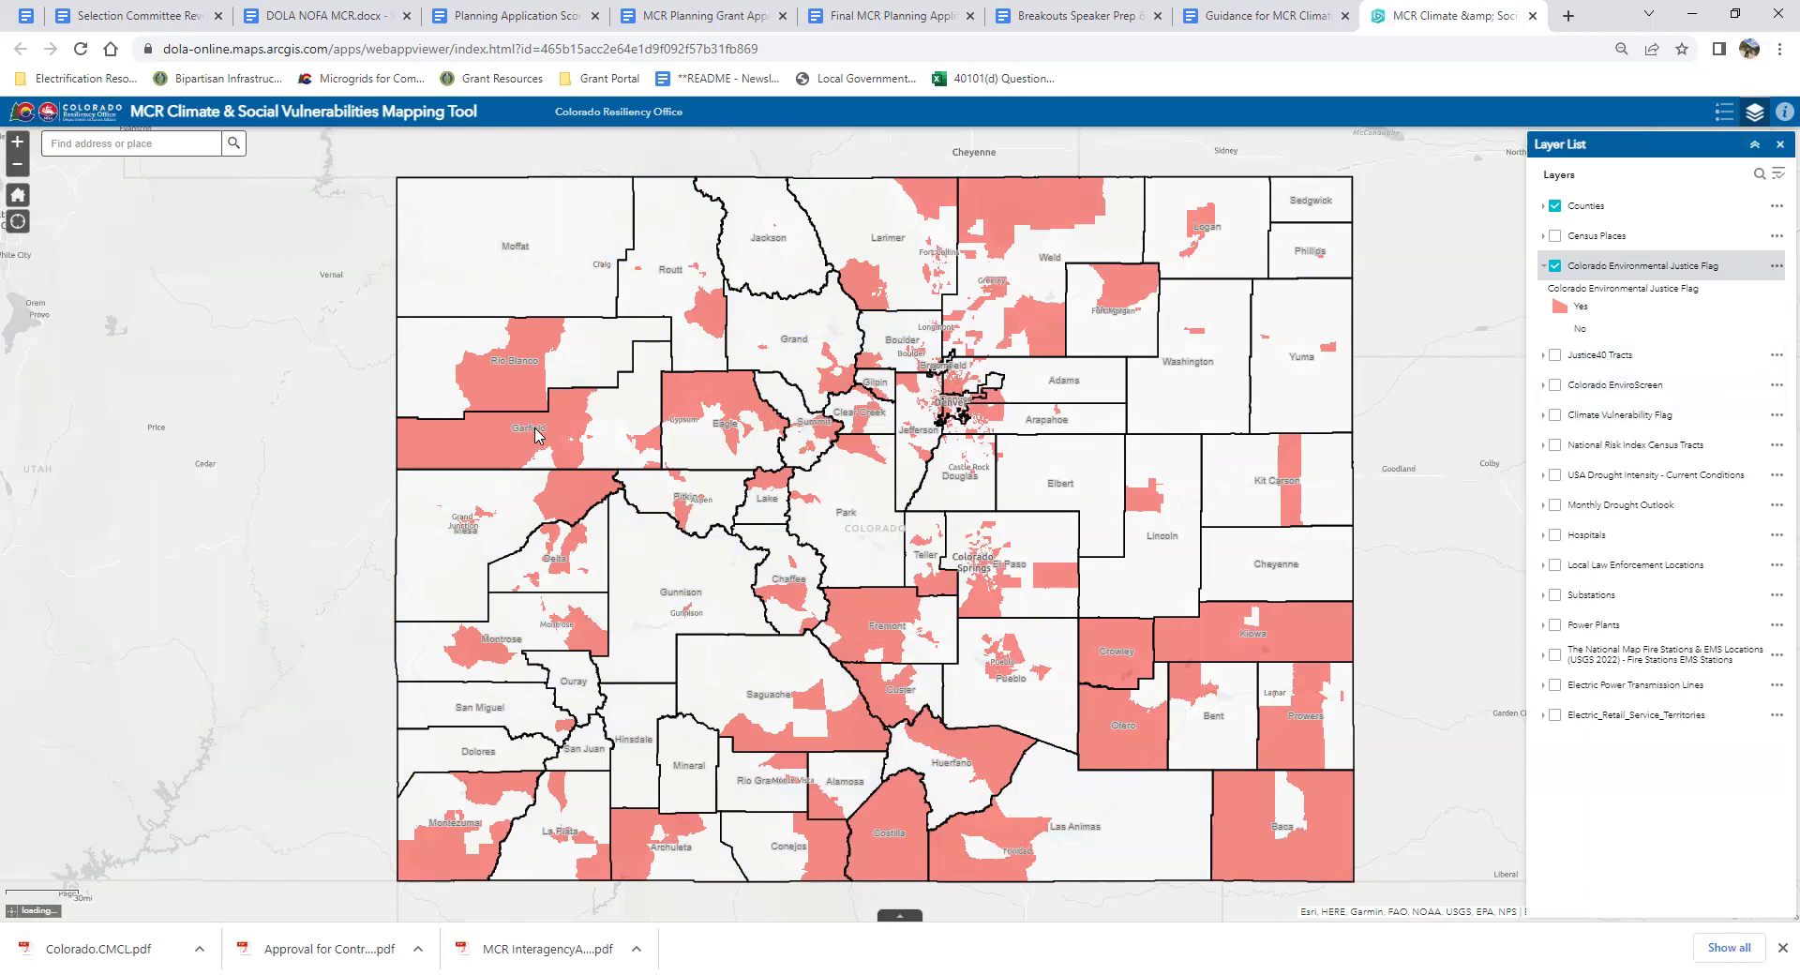
click(477, 459)
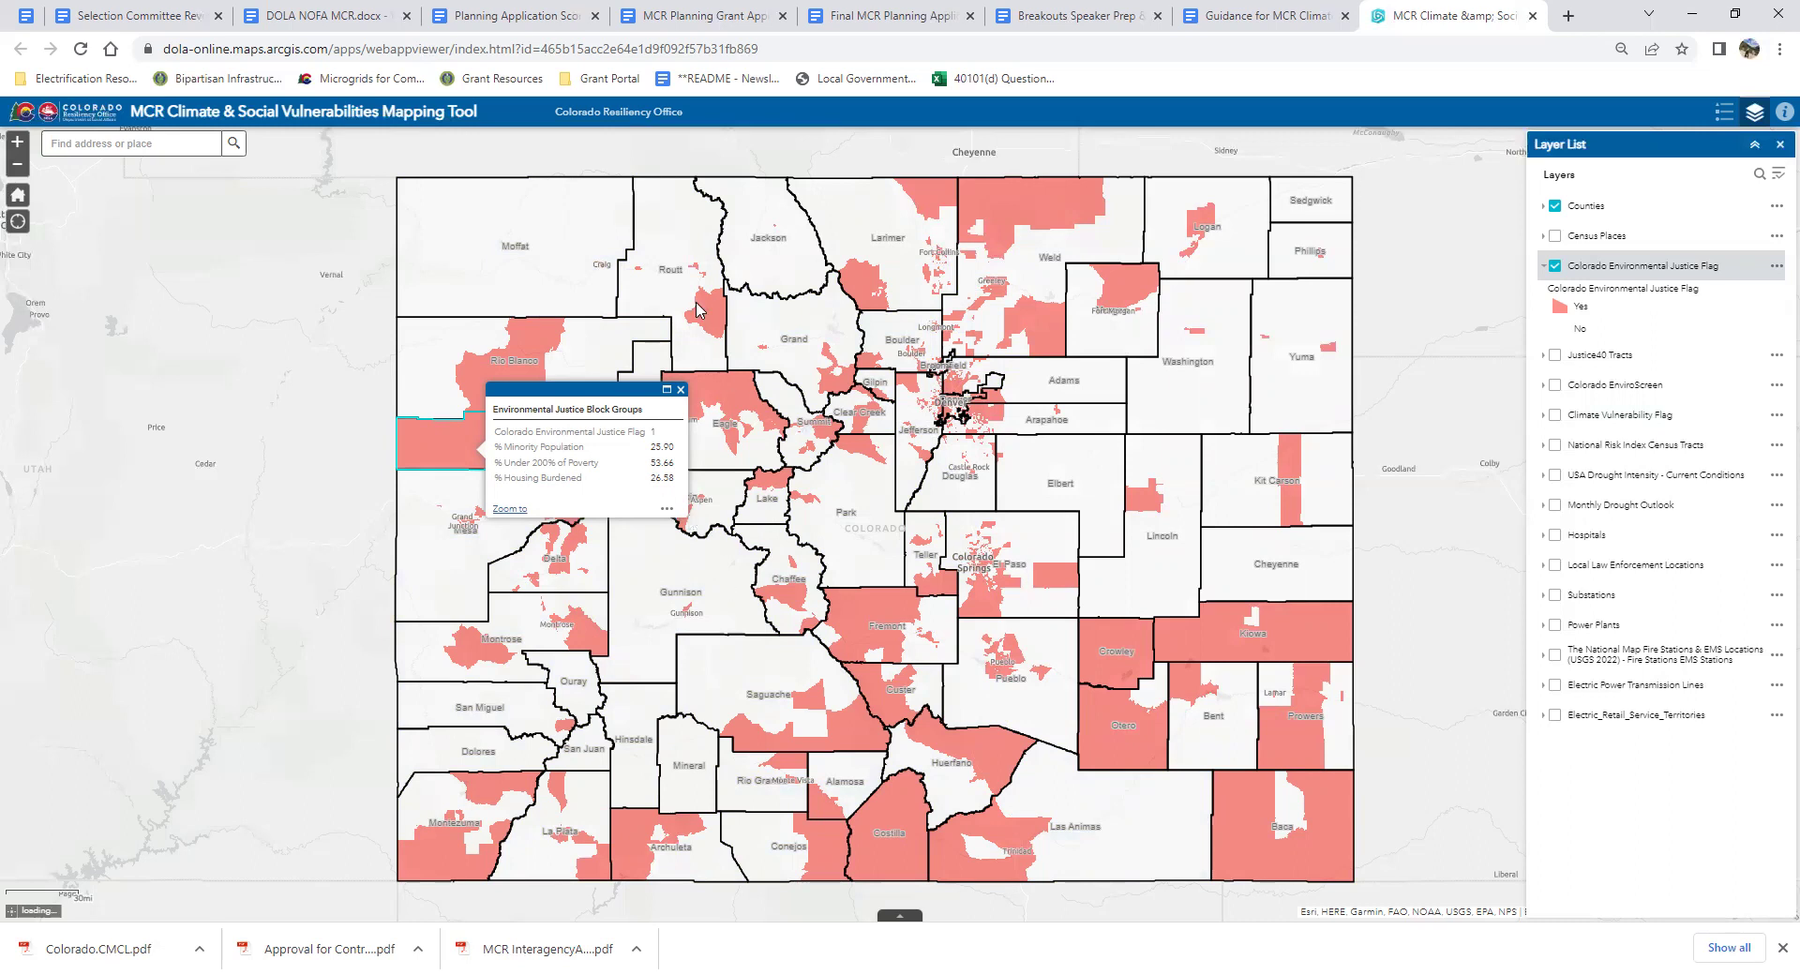
click(577, 297)
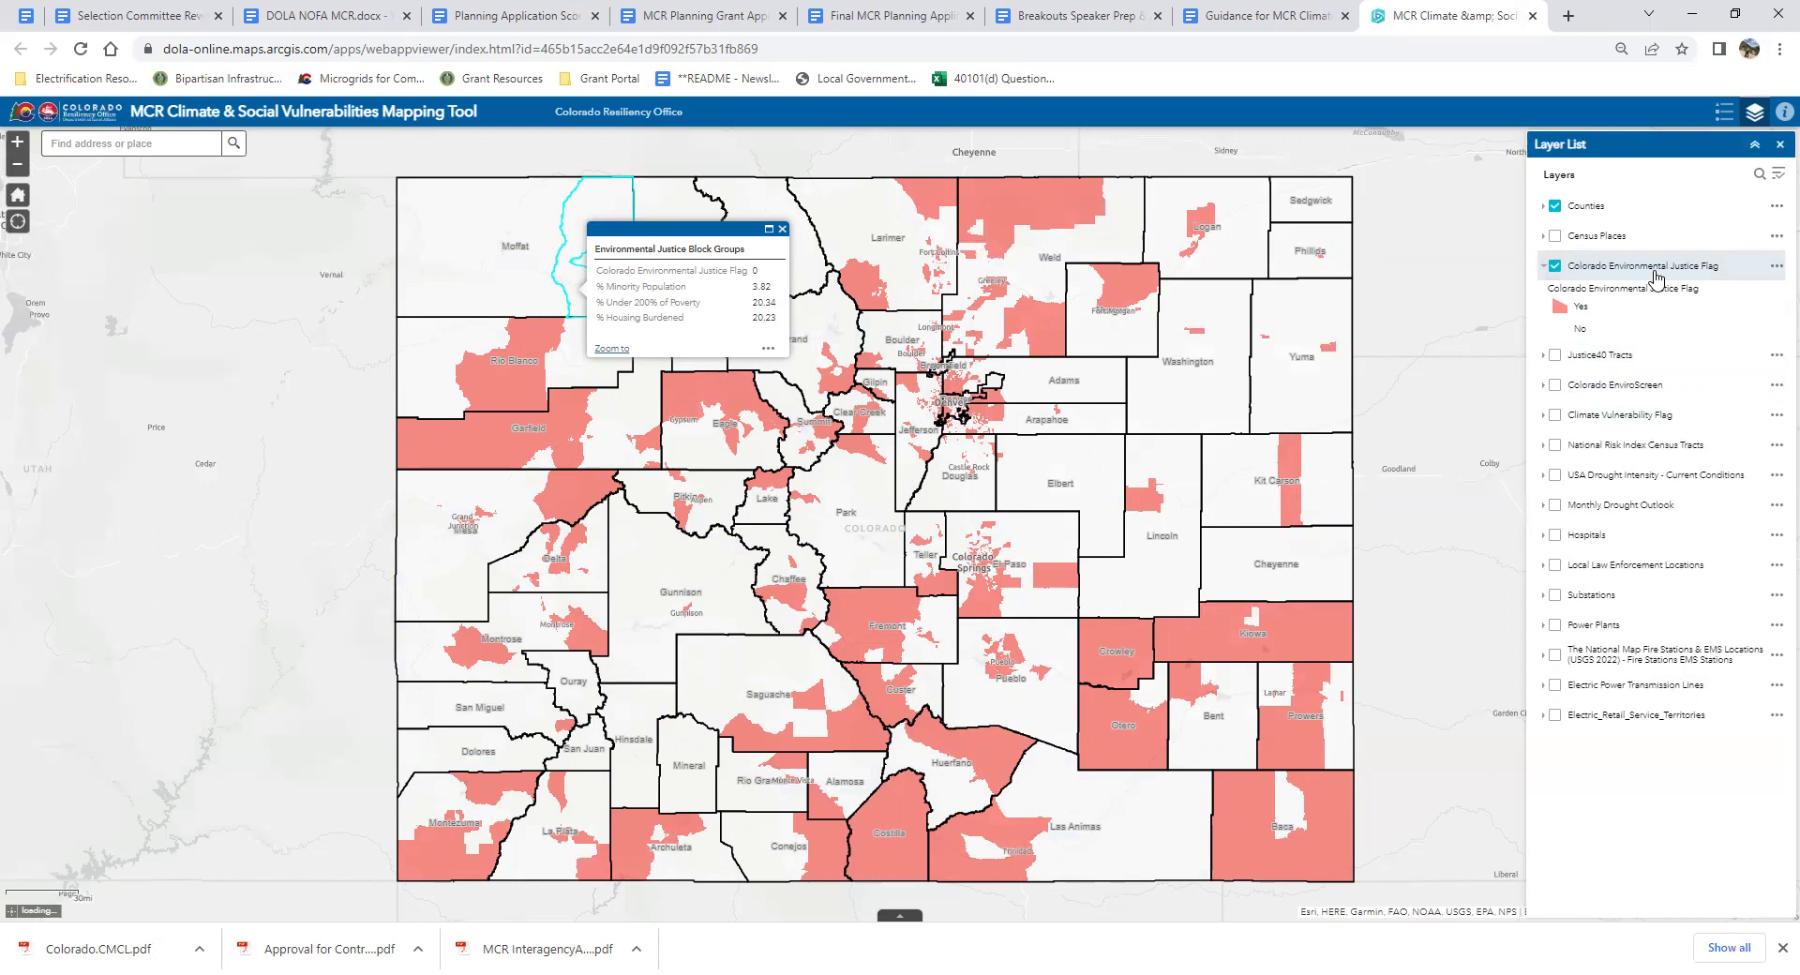
Turn on the Justice40 Tracts layer and expand its legend.
click(1555, 359)
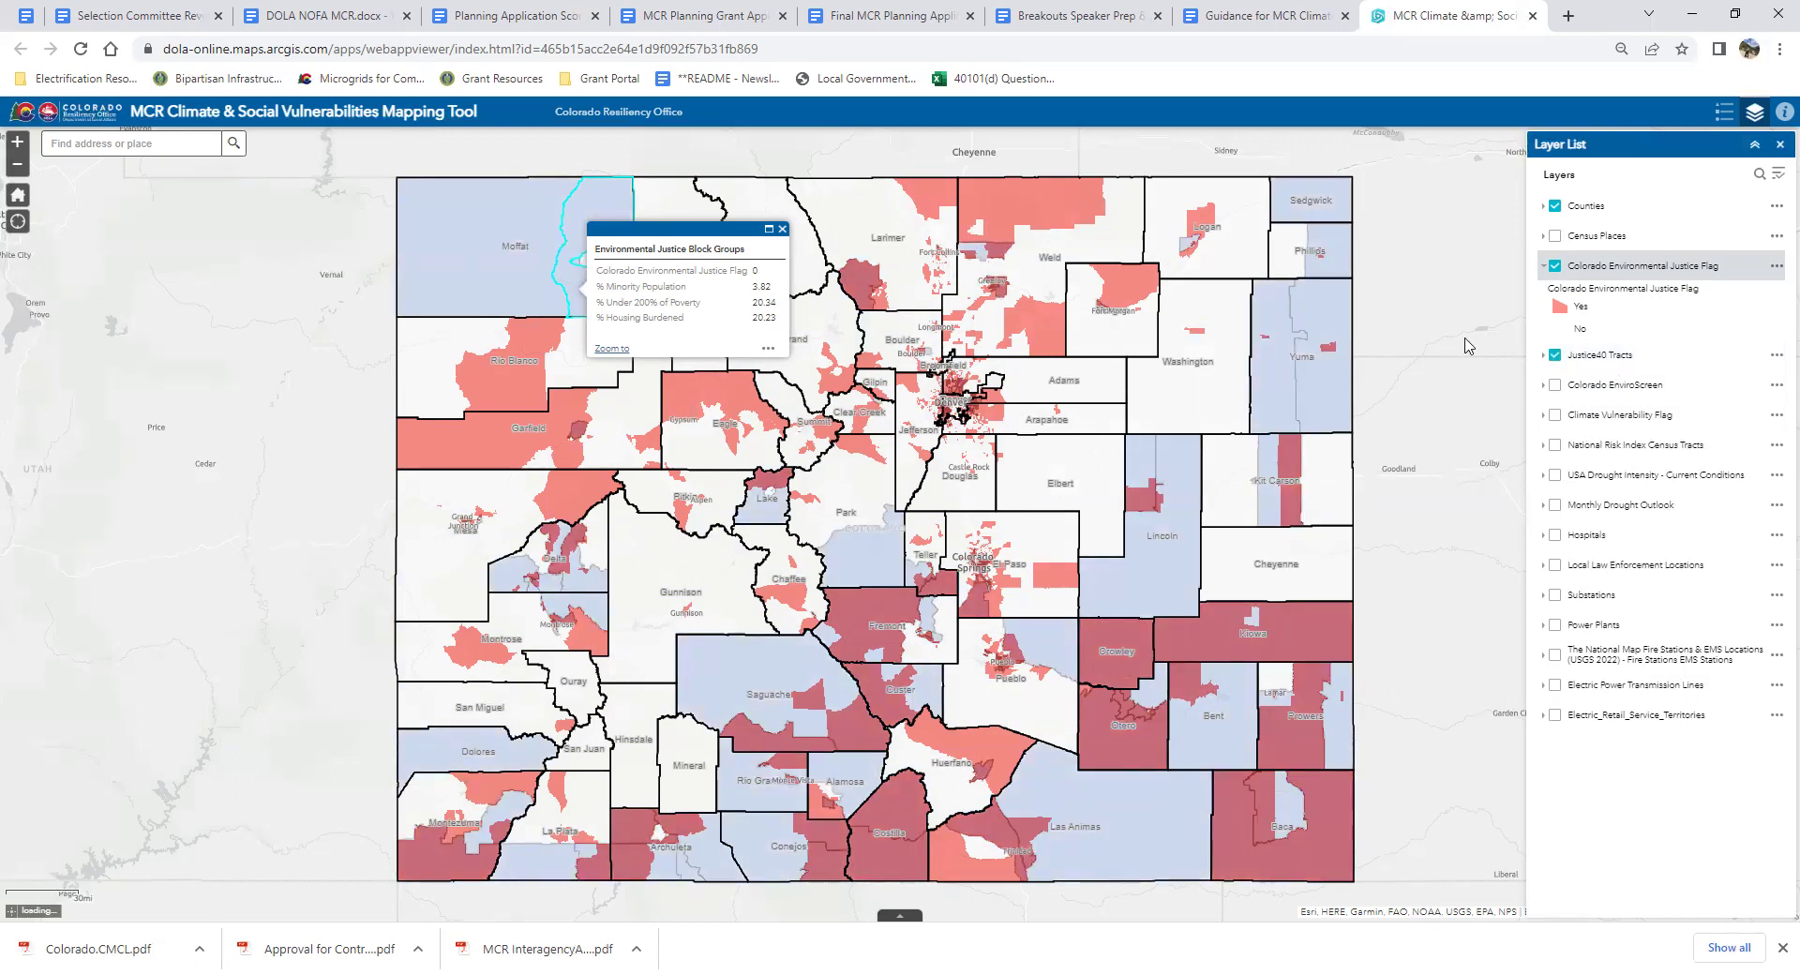
click(1542, 355)
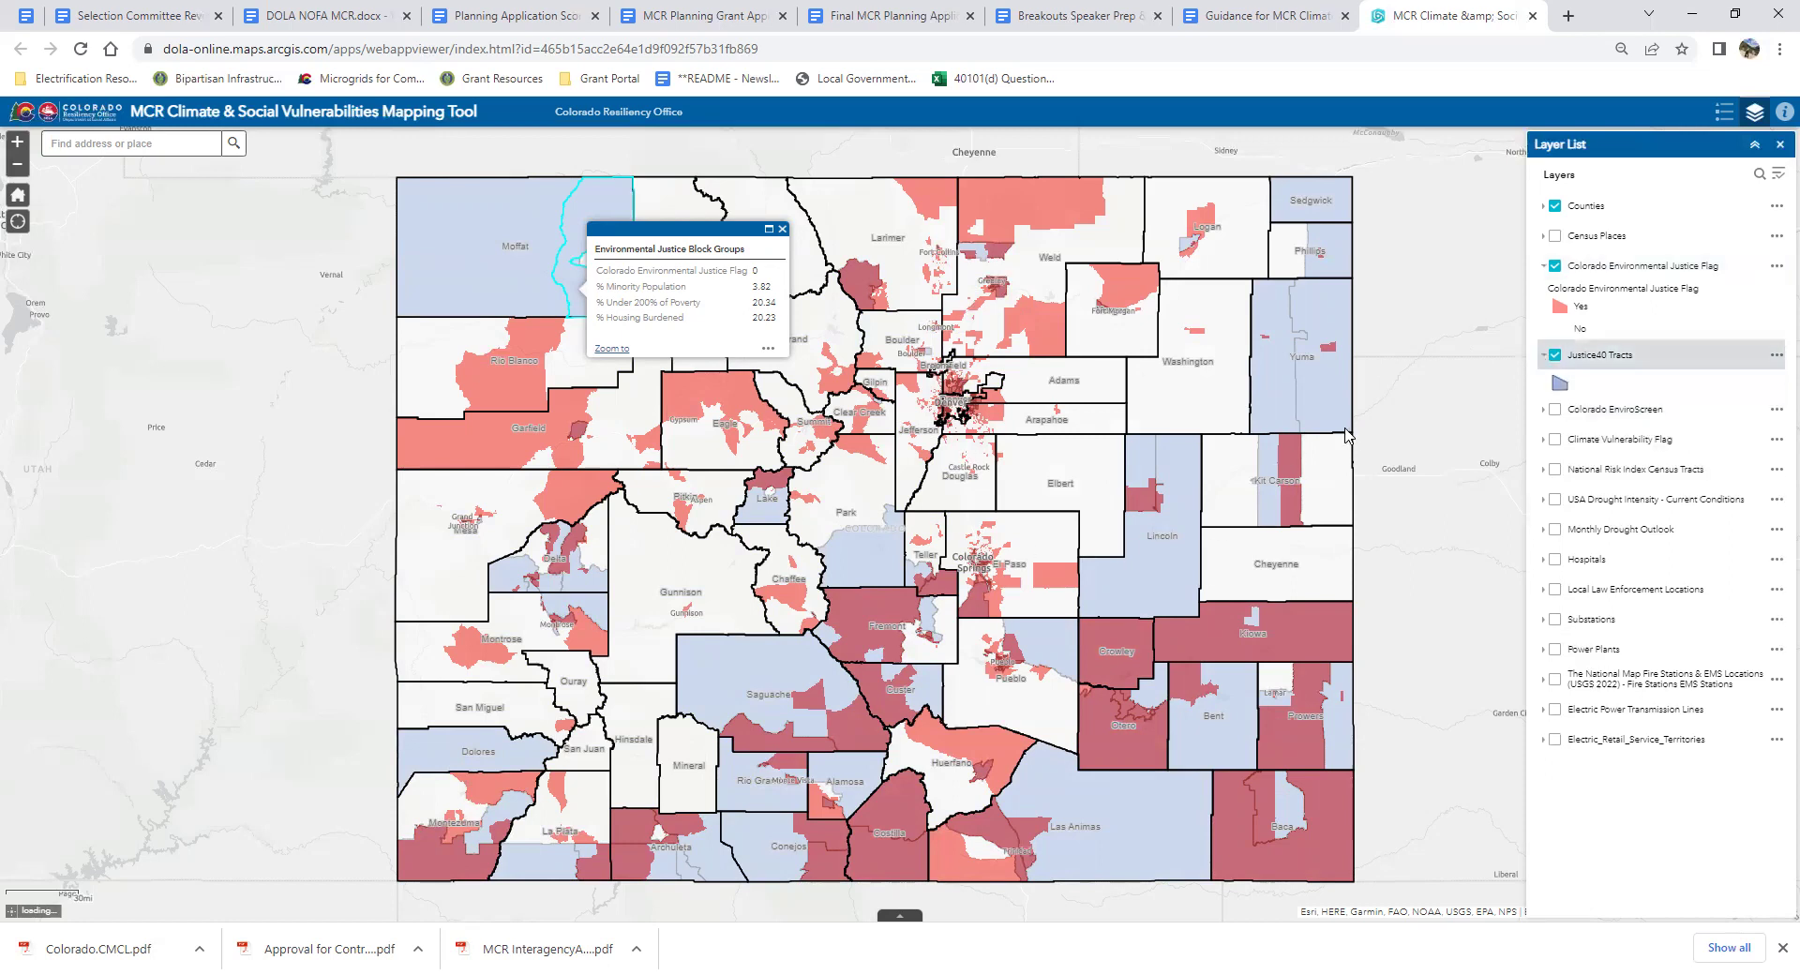
click(1642, 364)
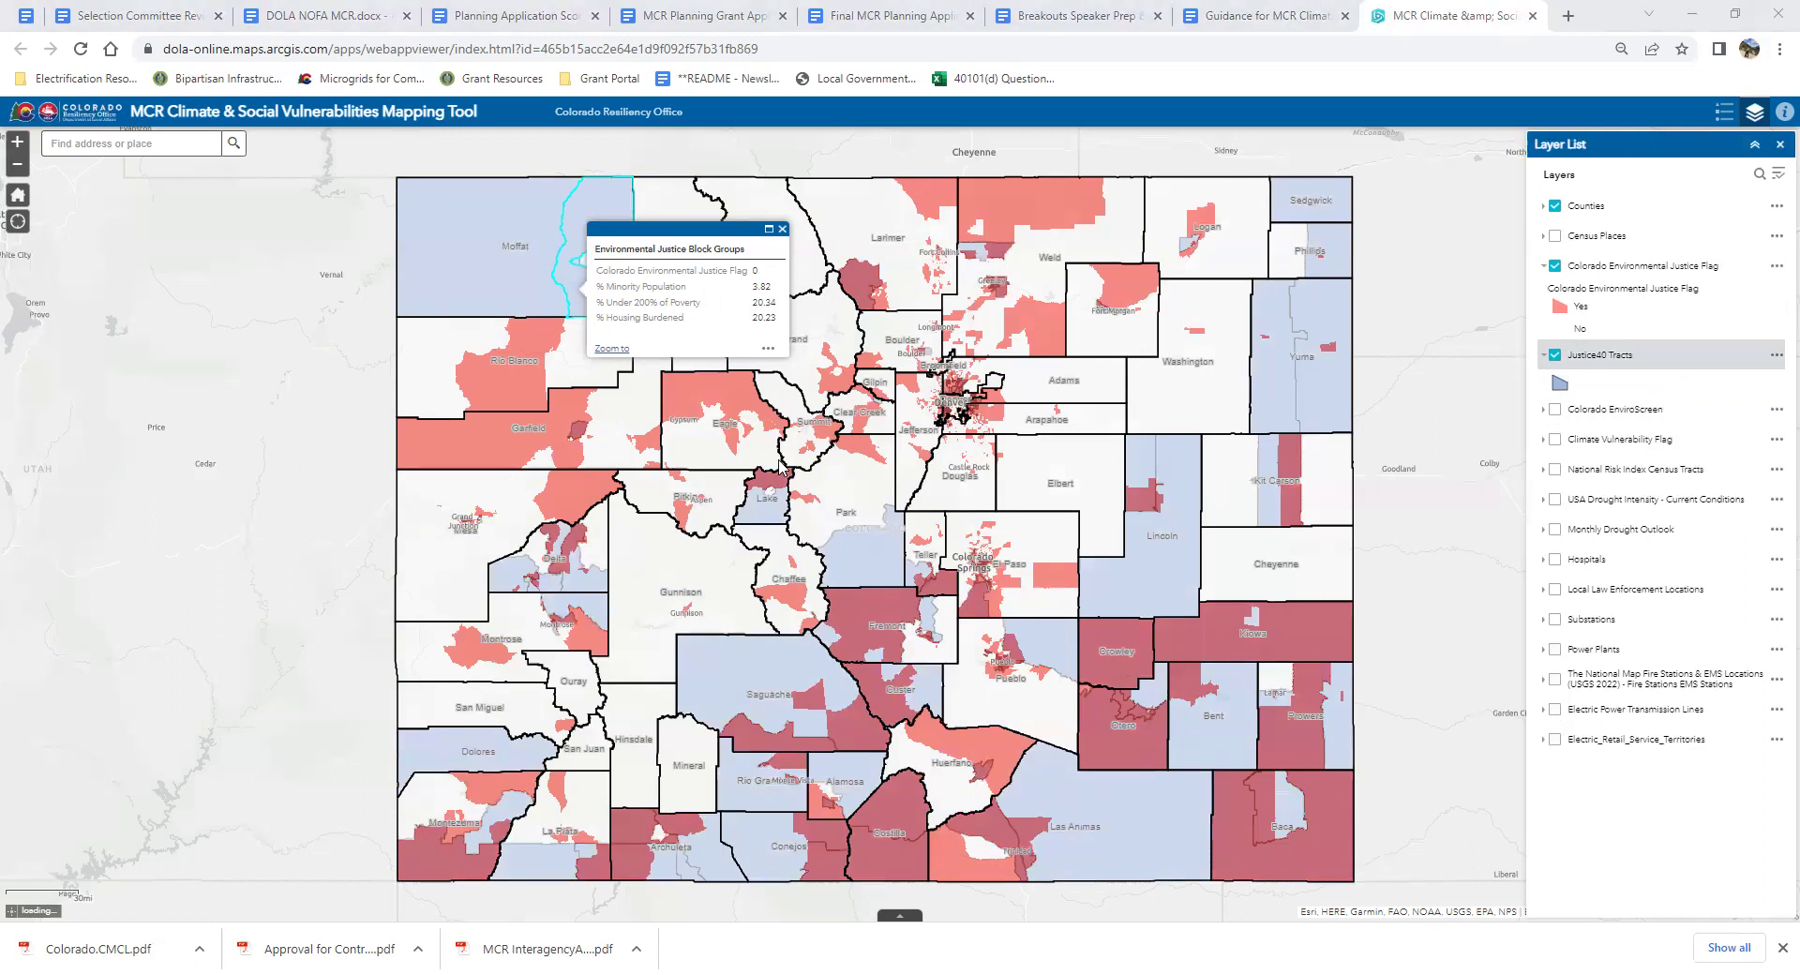
Inspect the overlapping block group and Justice40 tract records in Delta County, plus a block group in neighbouring Mesa County.
click(568, 582)
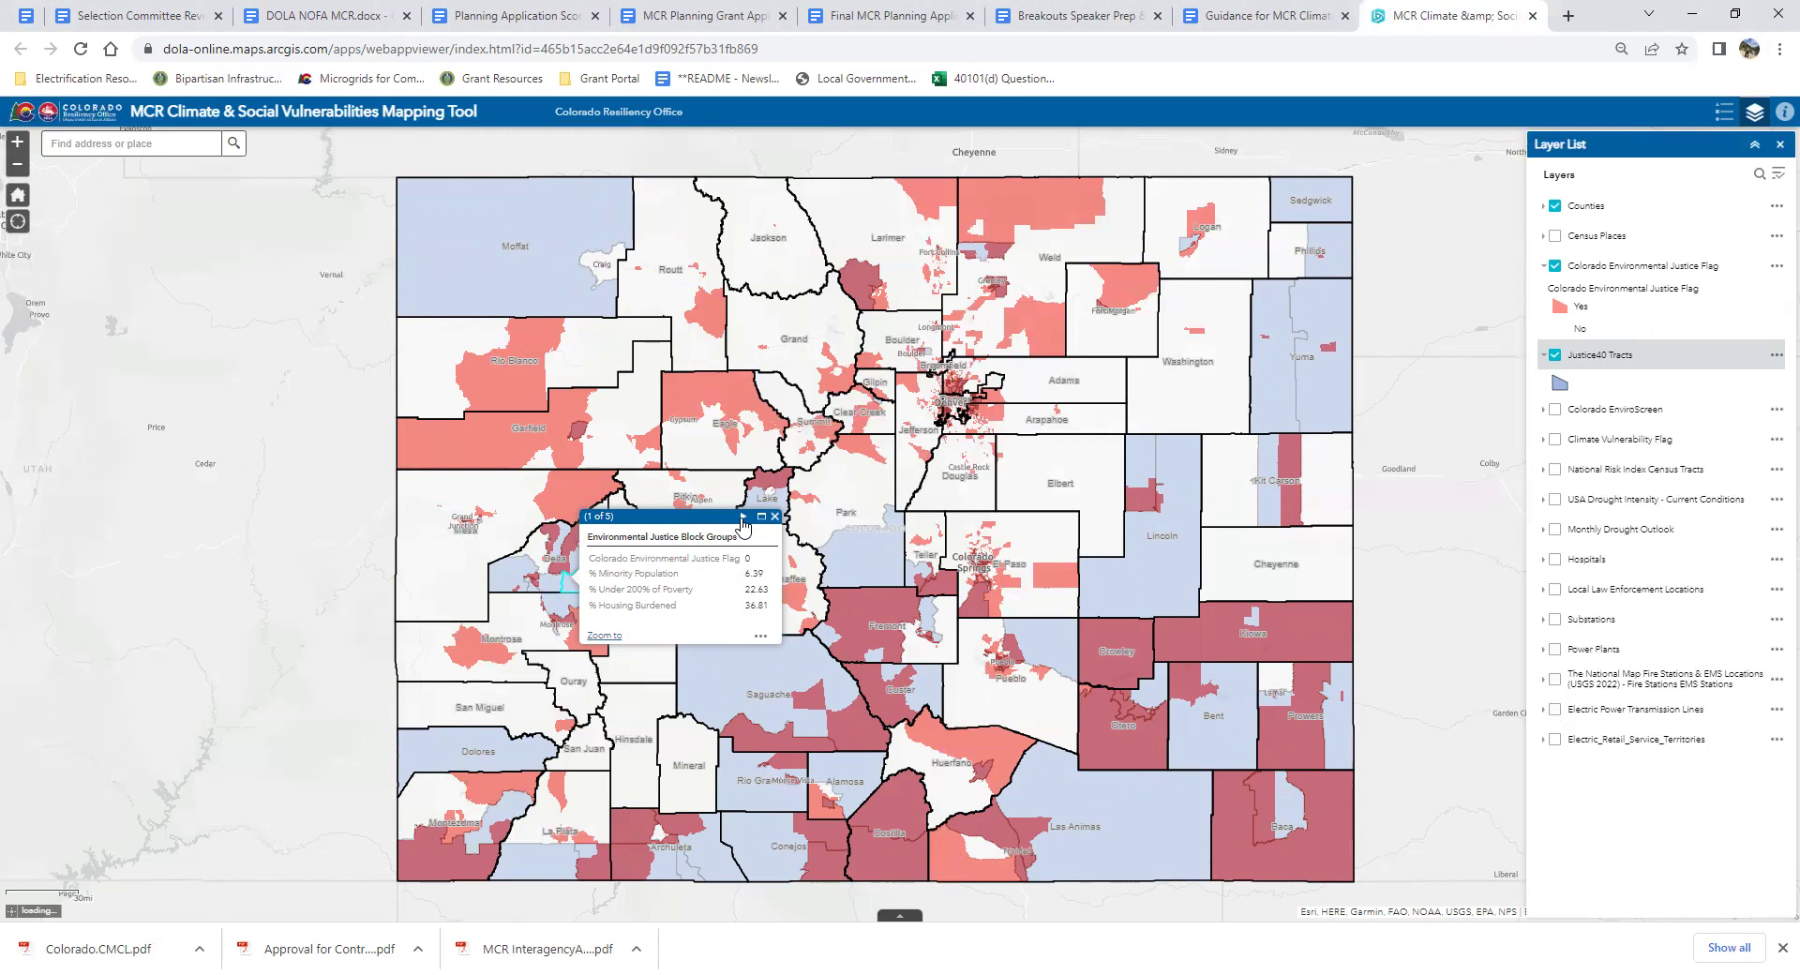
click(743, 516)
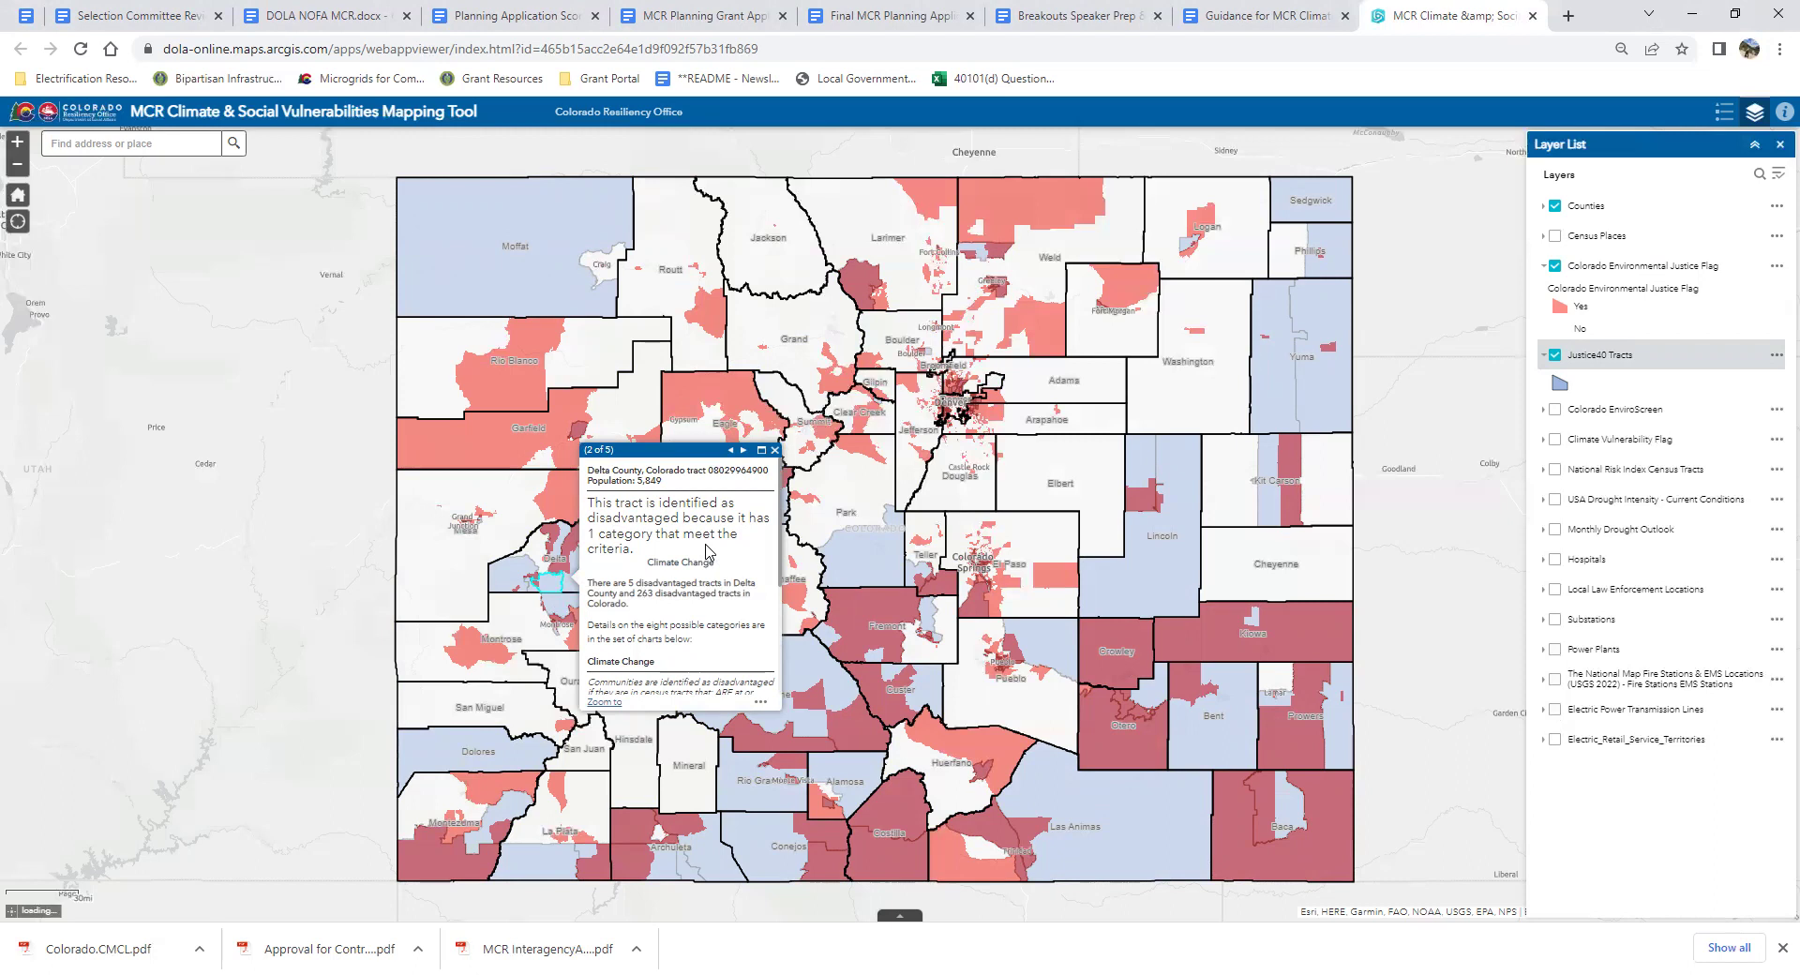
scroll(722, 525, down, 1)
scroll(731, 497, up, 1)
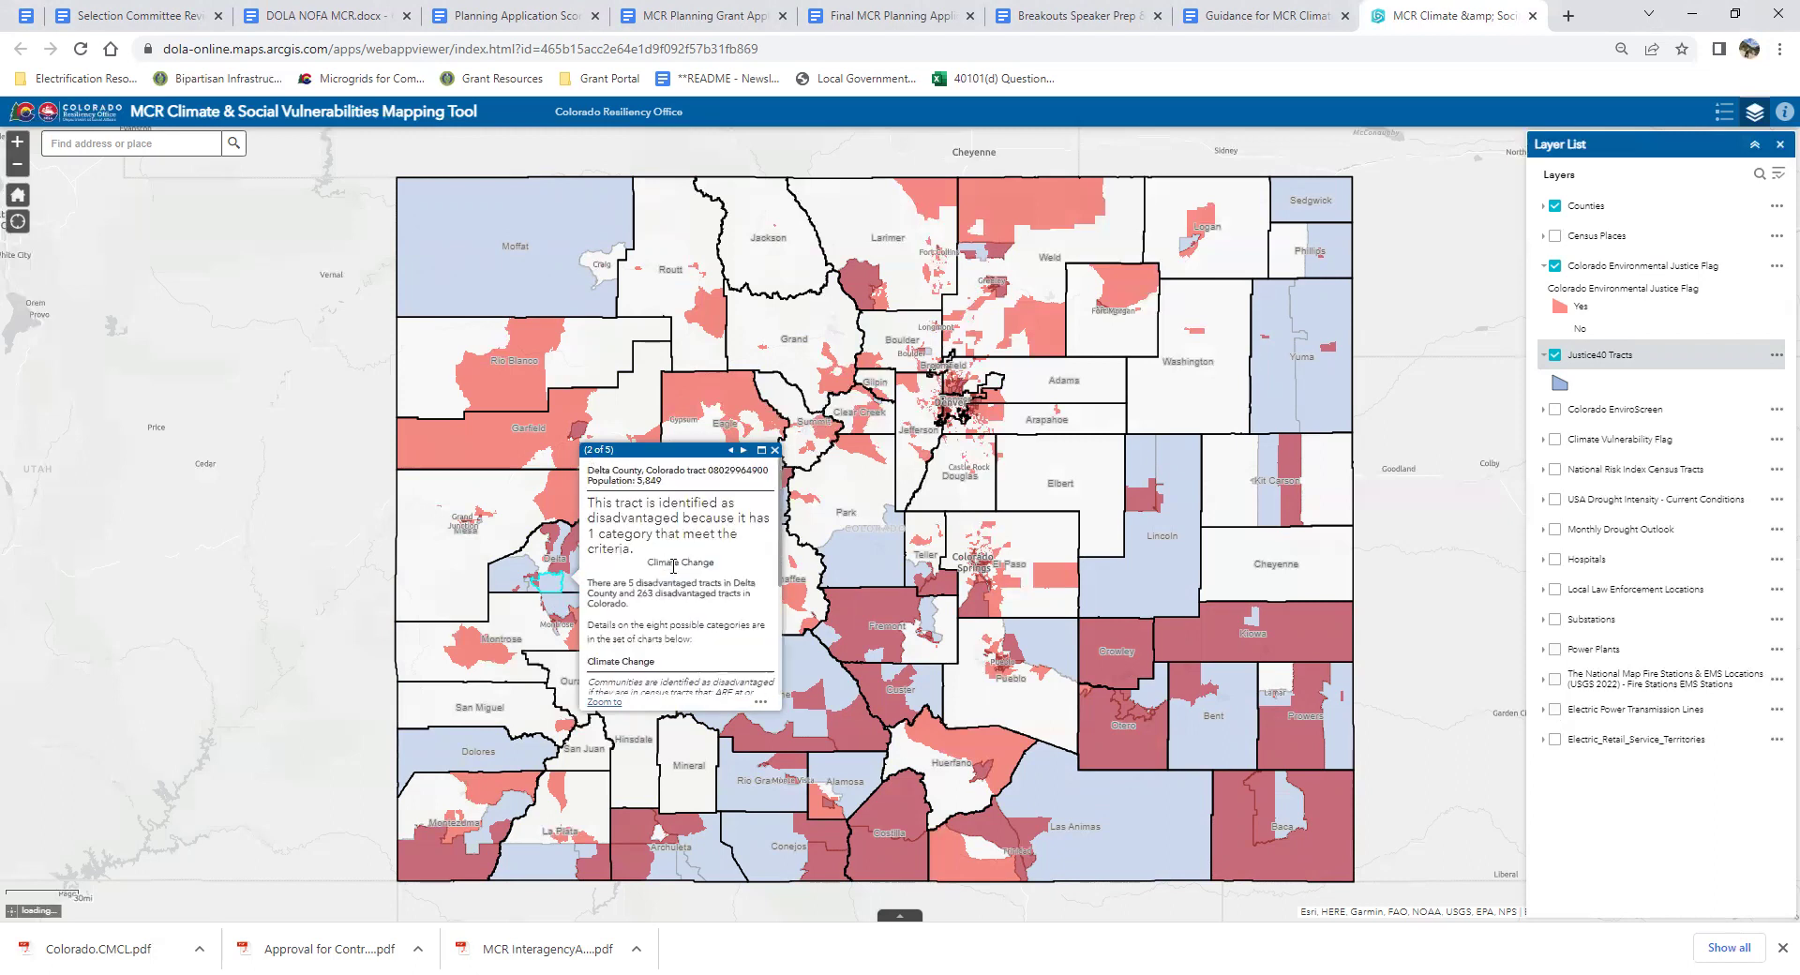
click(745, 452)
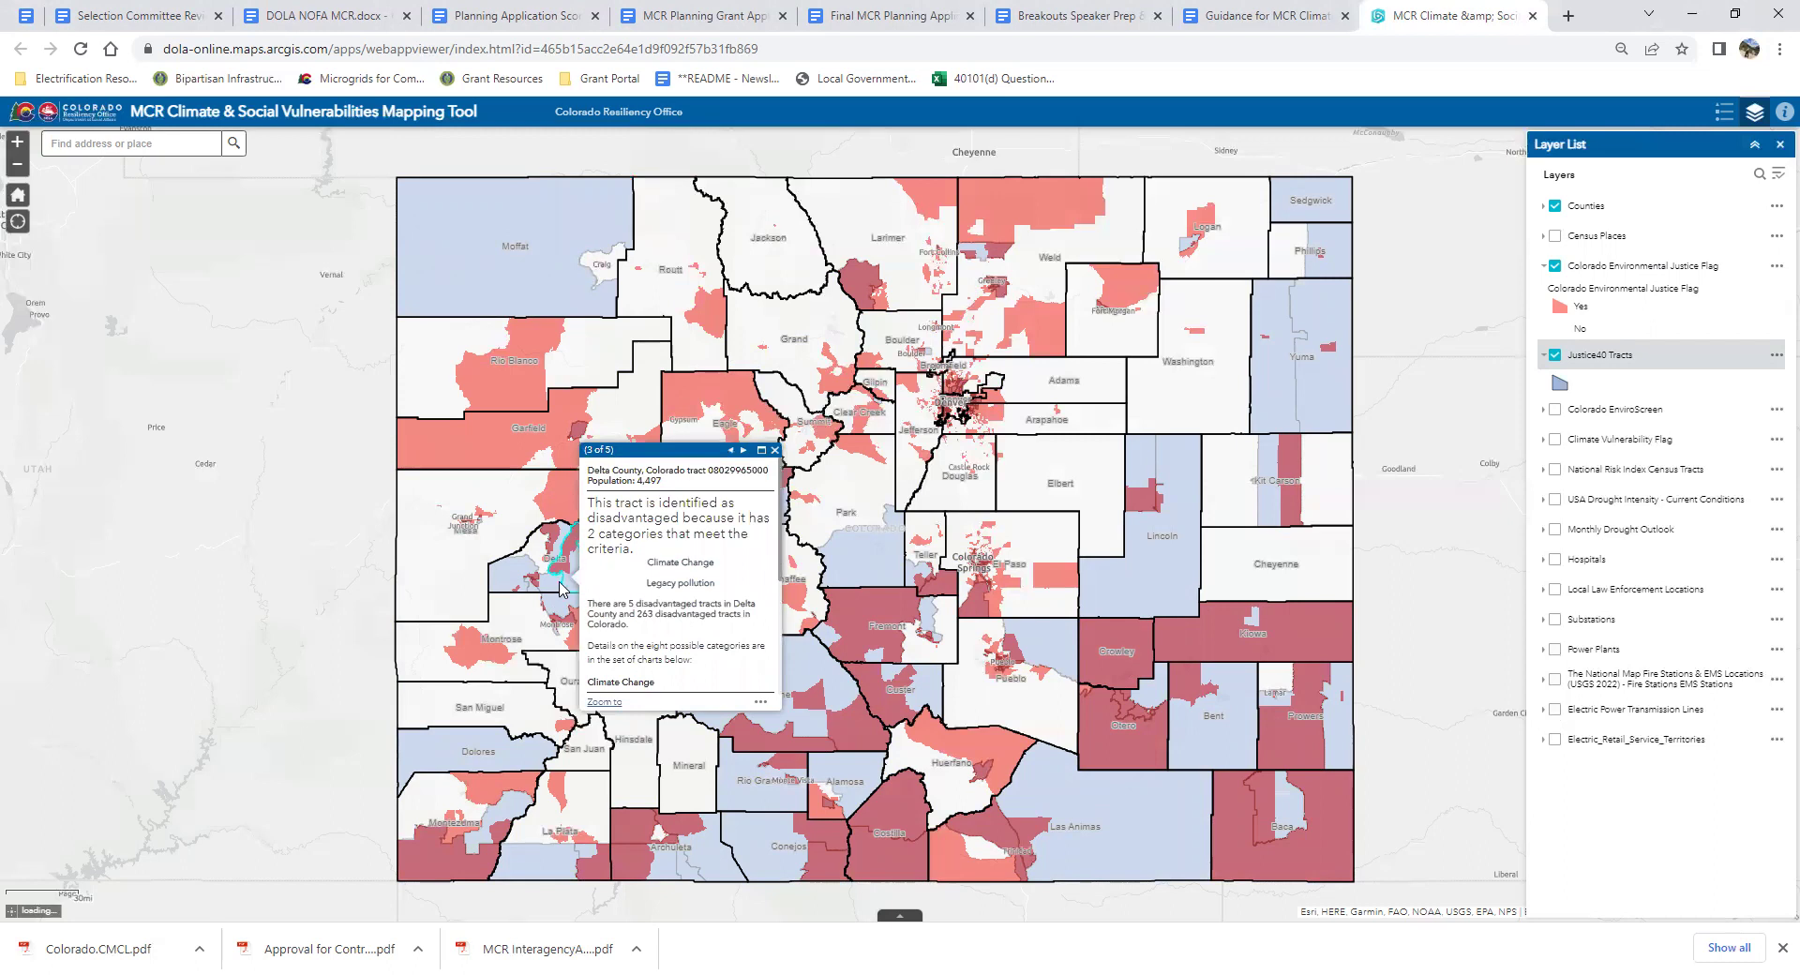
click(515, 528)
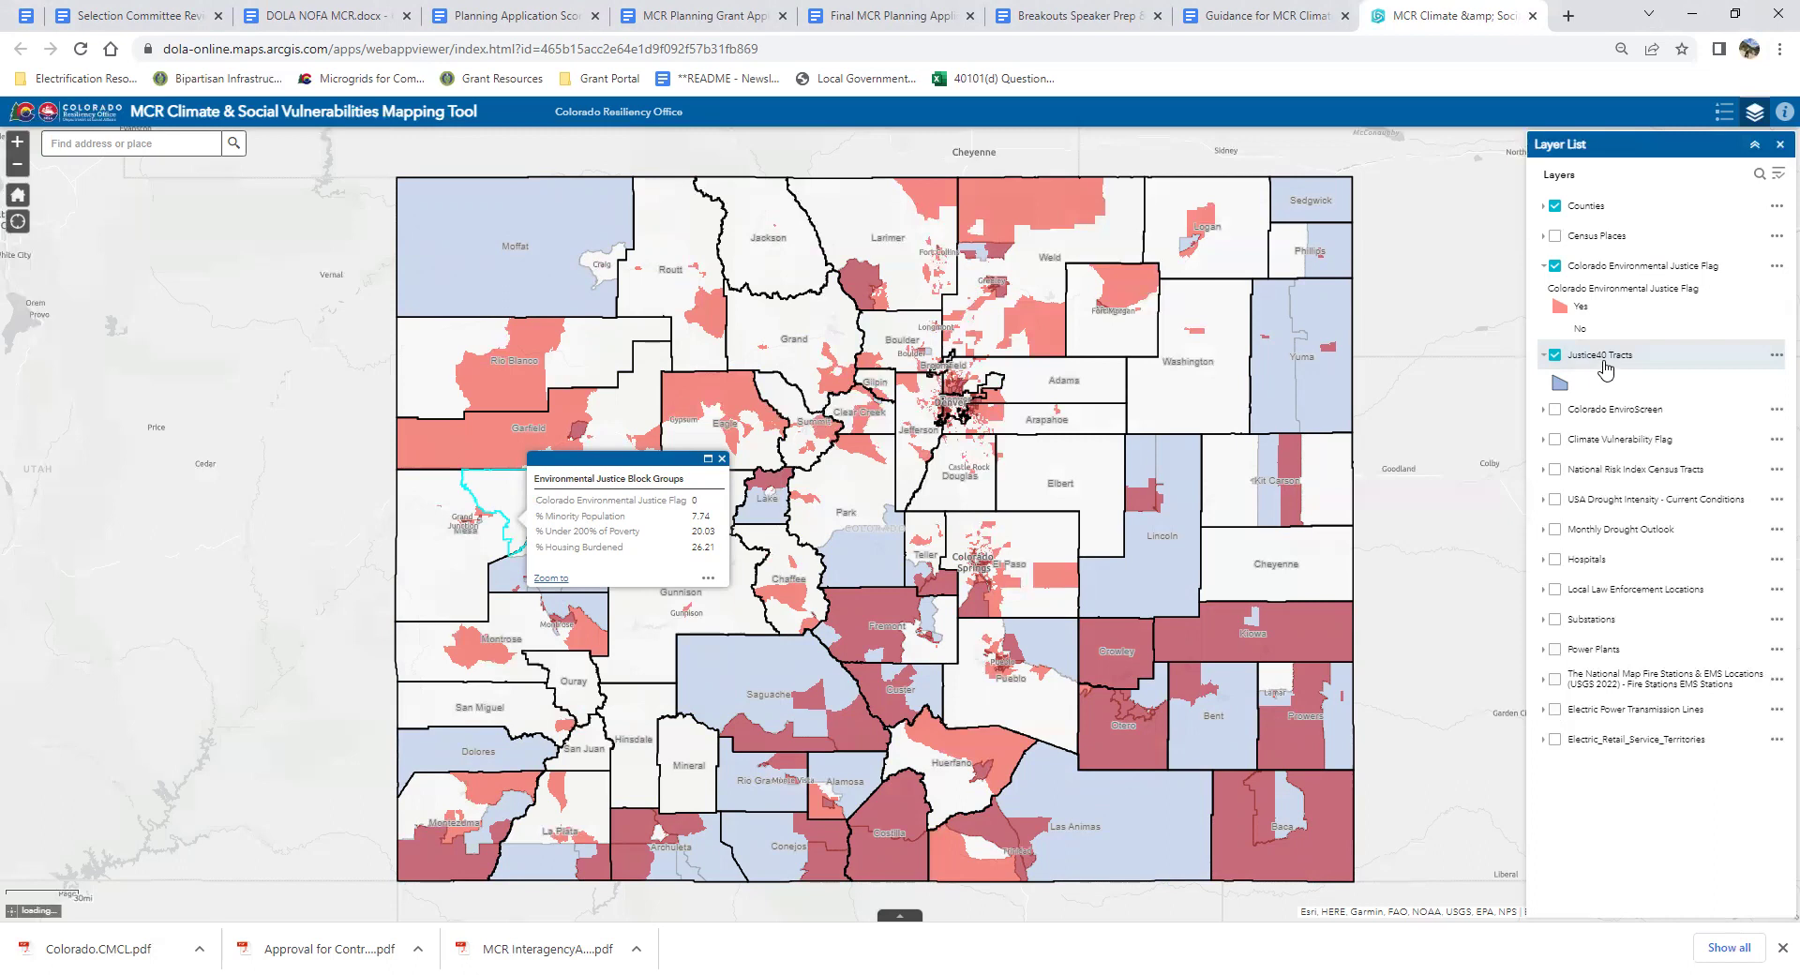
Turn on the Colorado EnviroScreen layer and open the record for the flagged block group east of Aurora.
click(1556, 411)
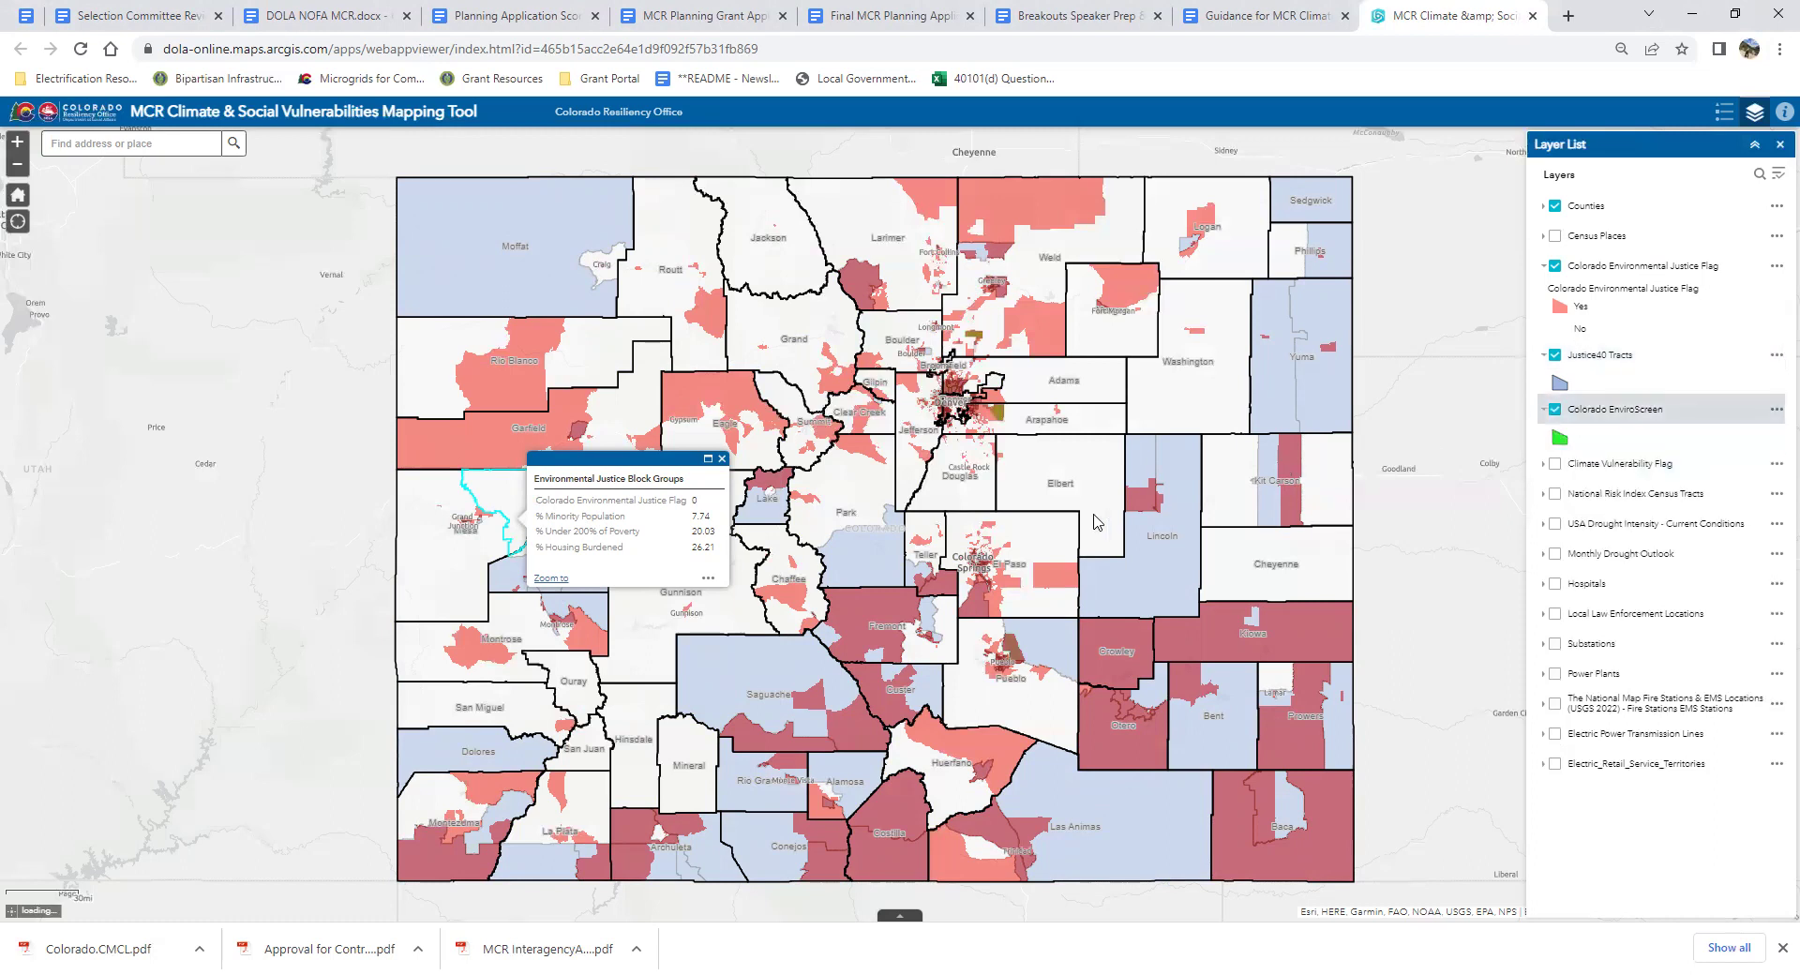
click(999, 419)
scroll(999, 419, up, 3)
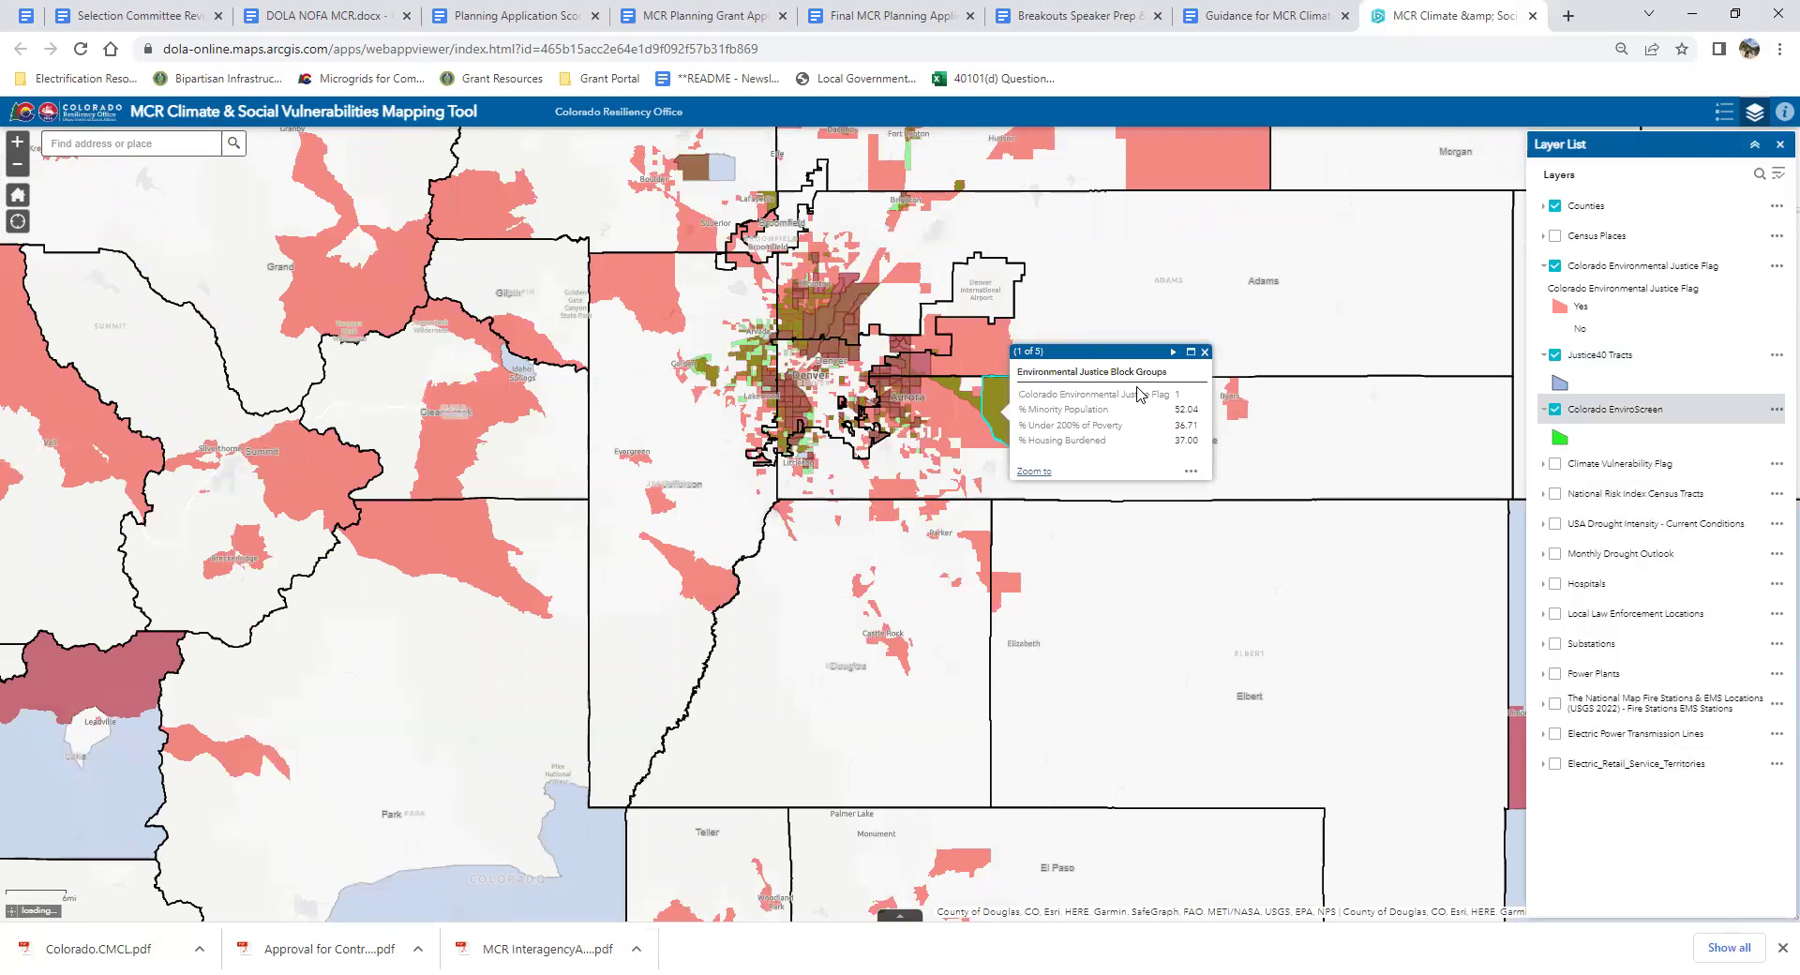
Review the Colorado EnviroScreen indicators for the selected block group and close its pop-up.
click(1174, 352)
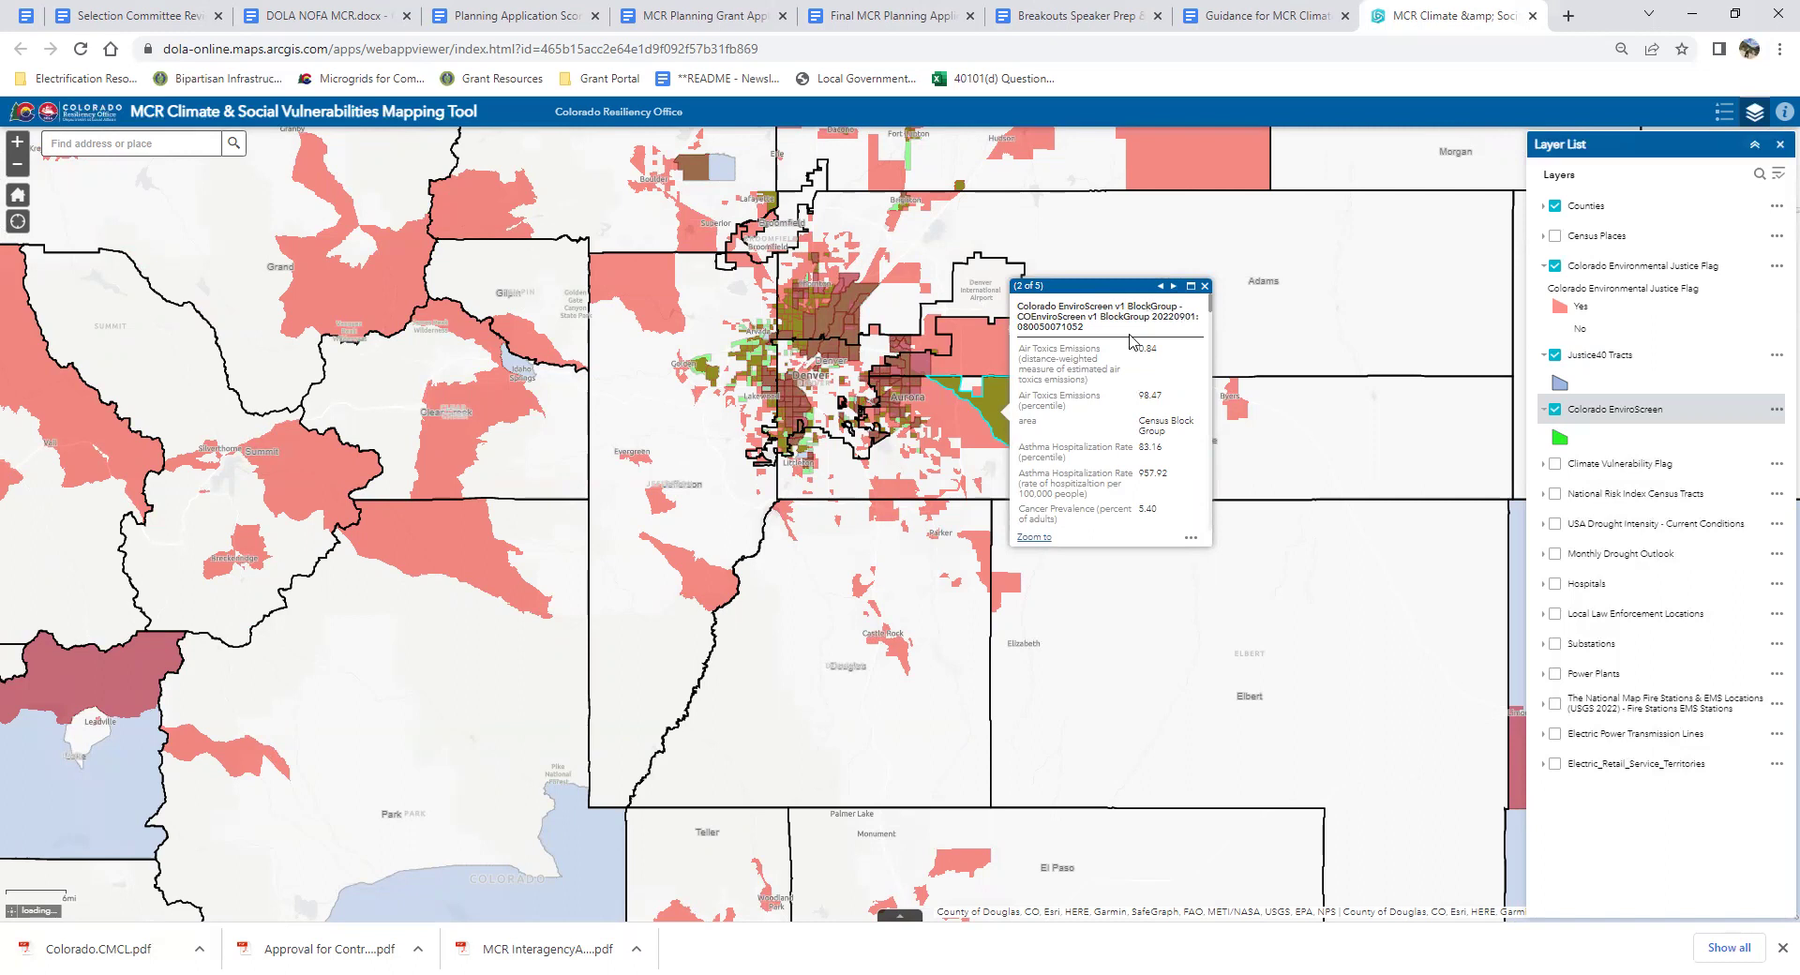
scroll(1127, 362, down, 1)
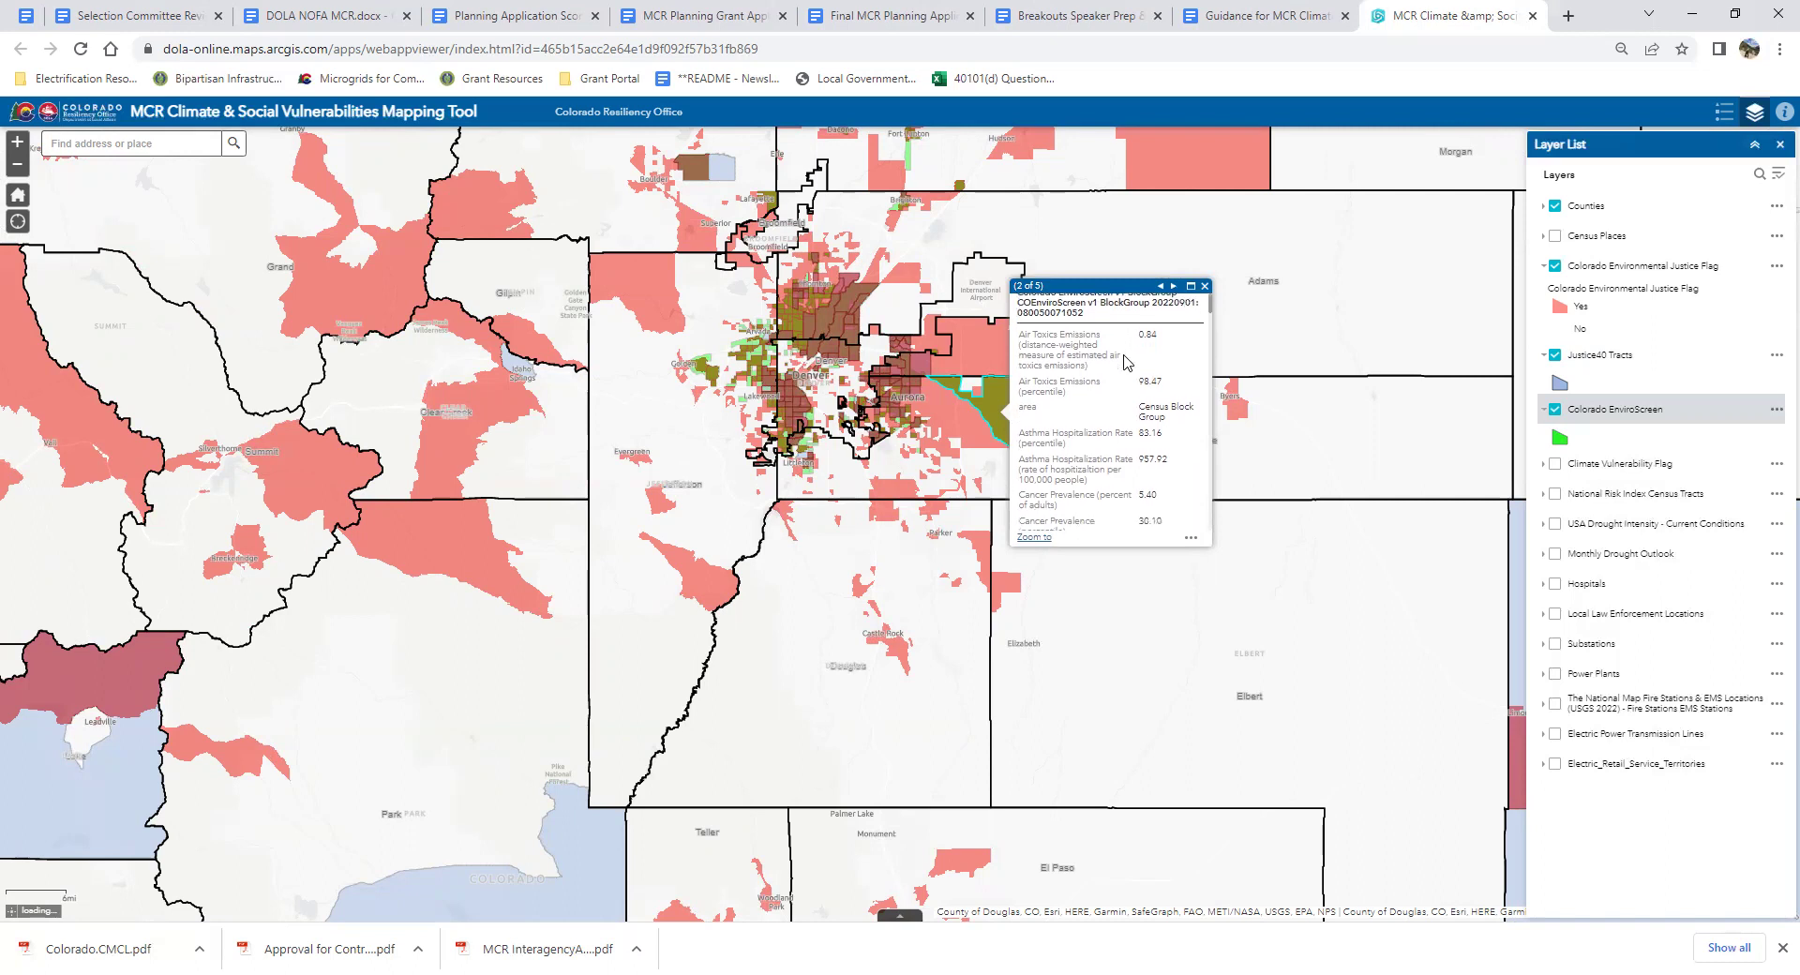
scroll(1068, 384, down, 5)
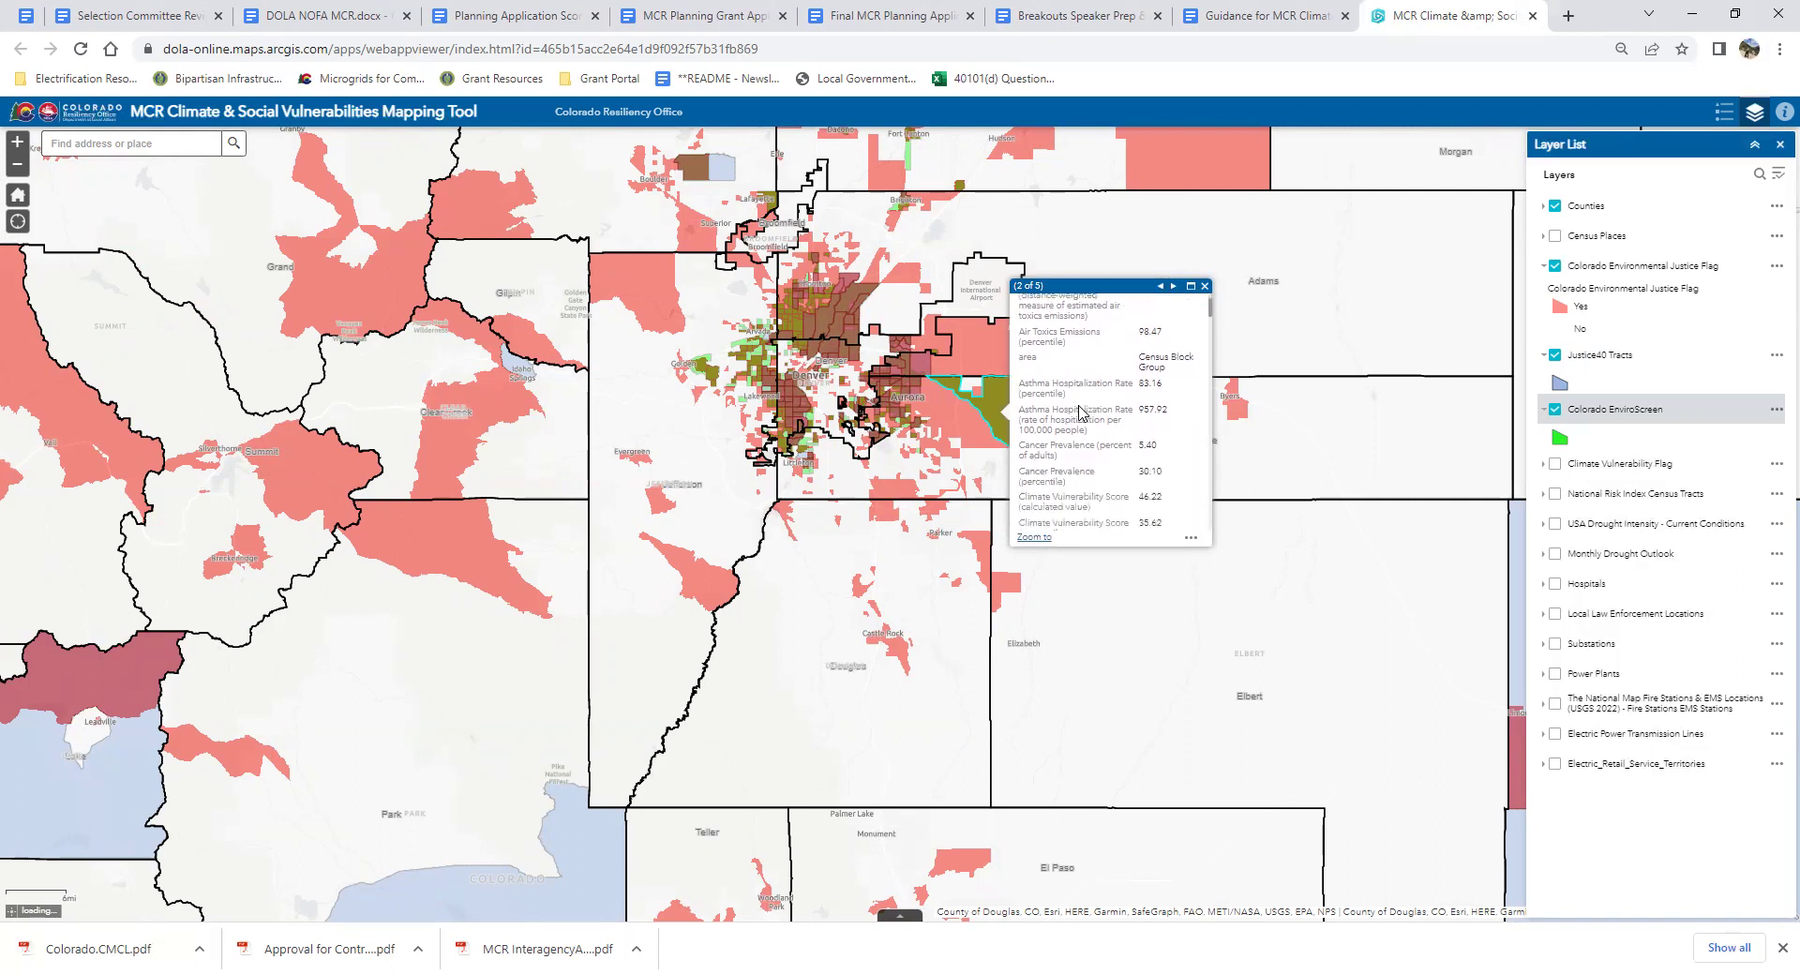
scroll(1072, 473, up, 6)
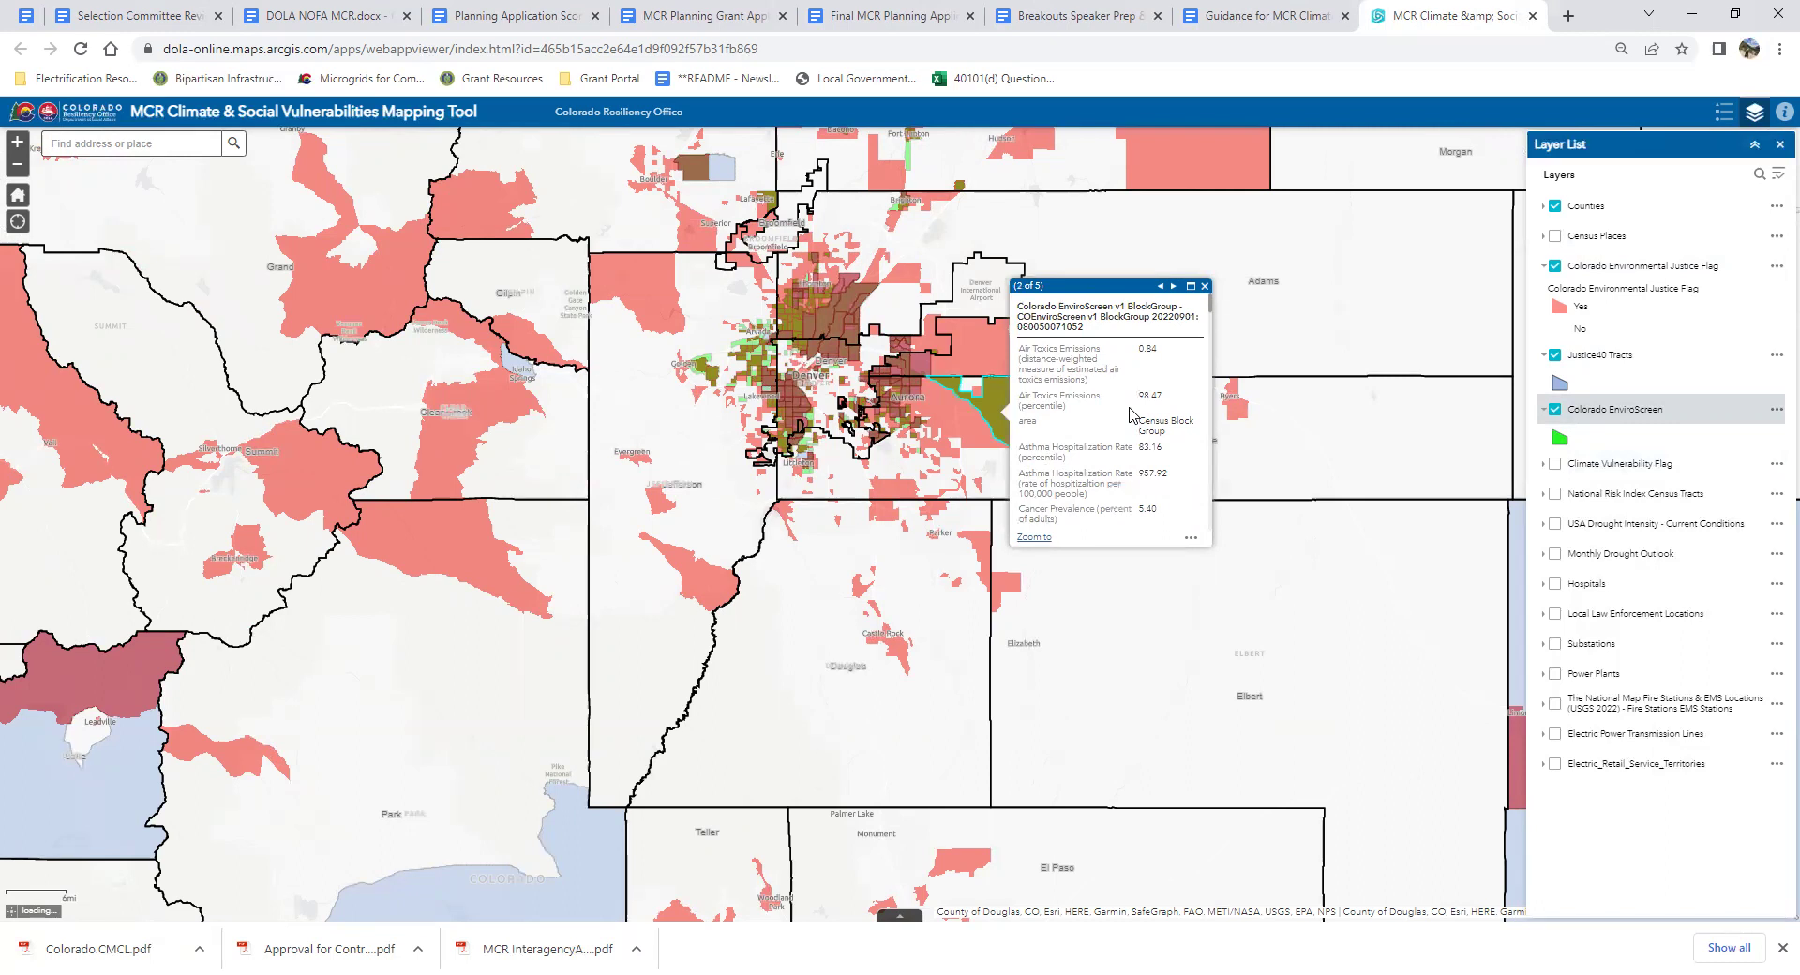
scroll(1160, 414, down, 1)
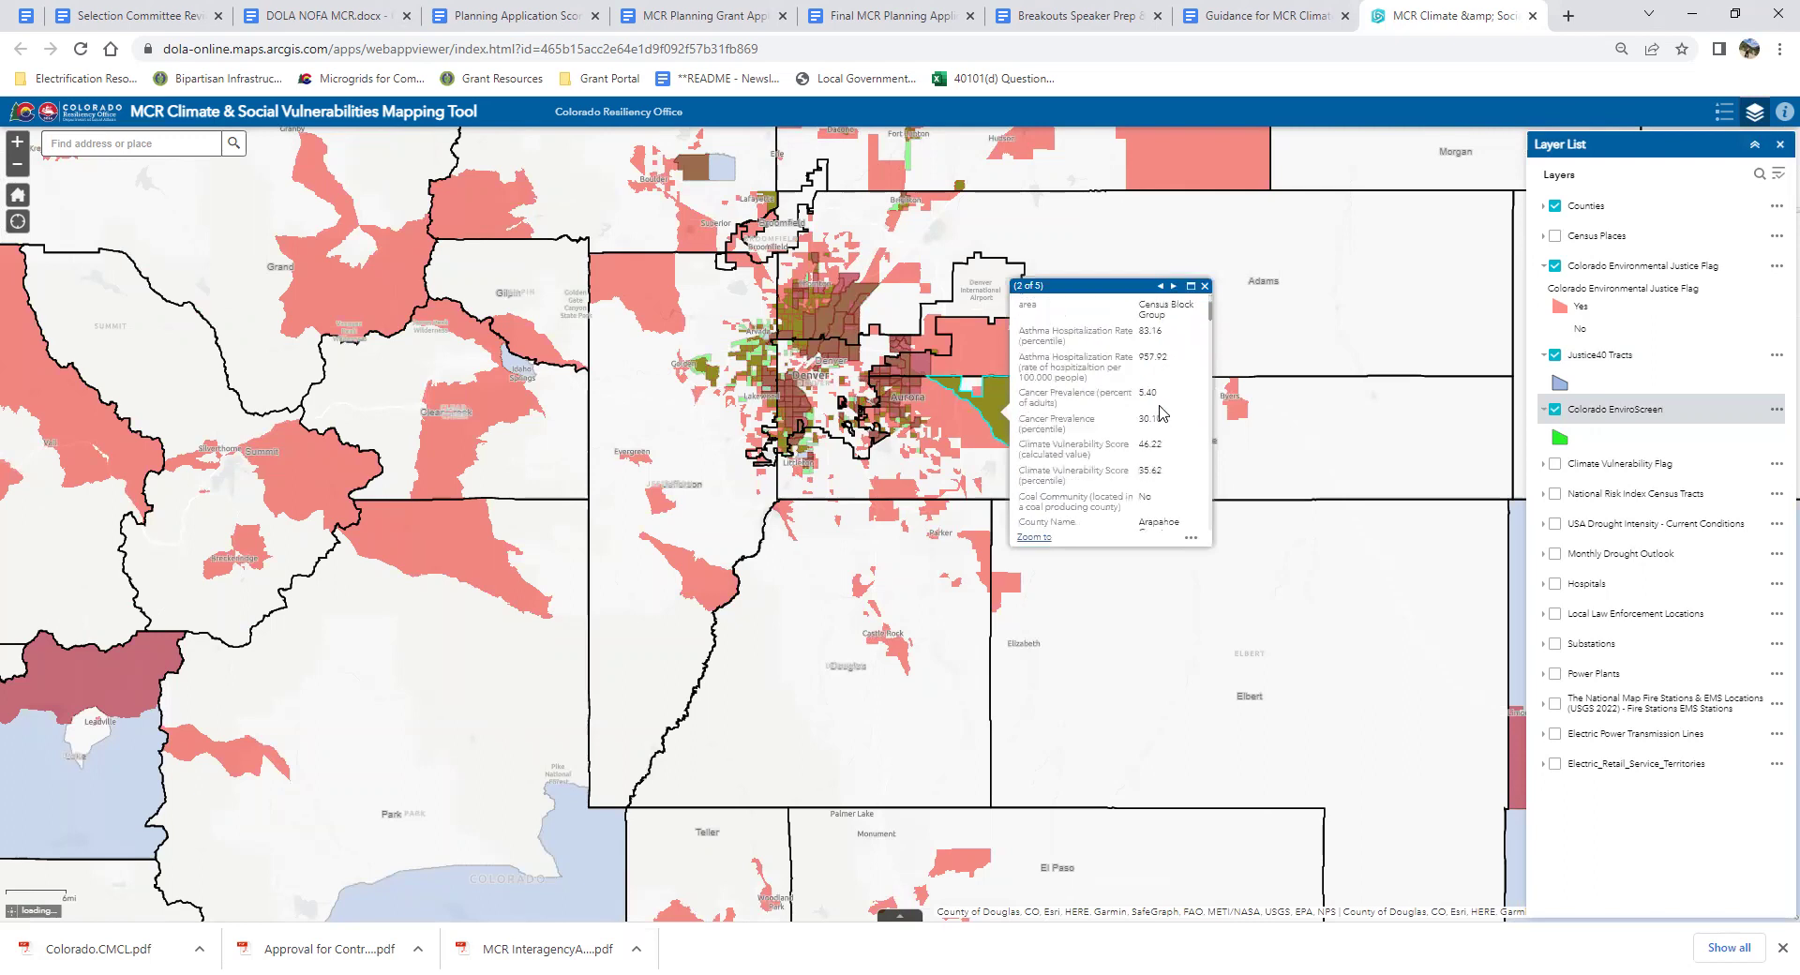
scroll(1161, 414, up, 1)
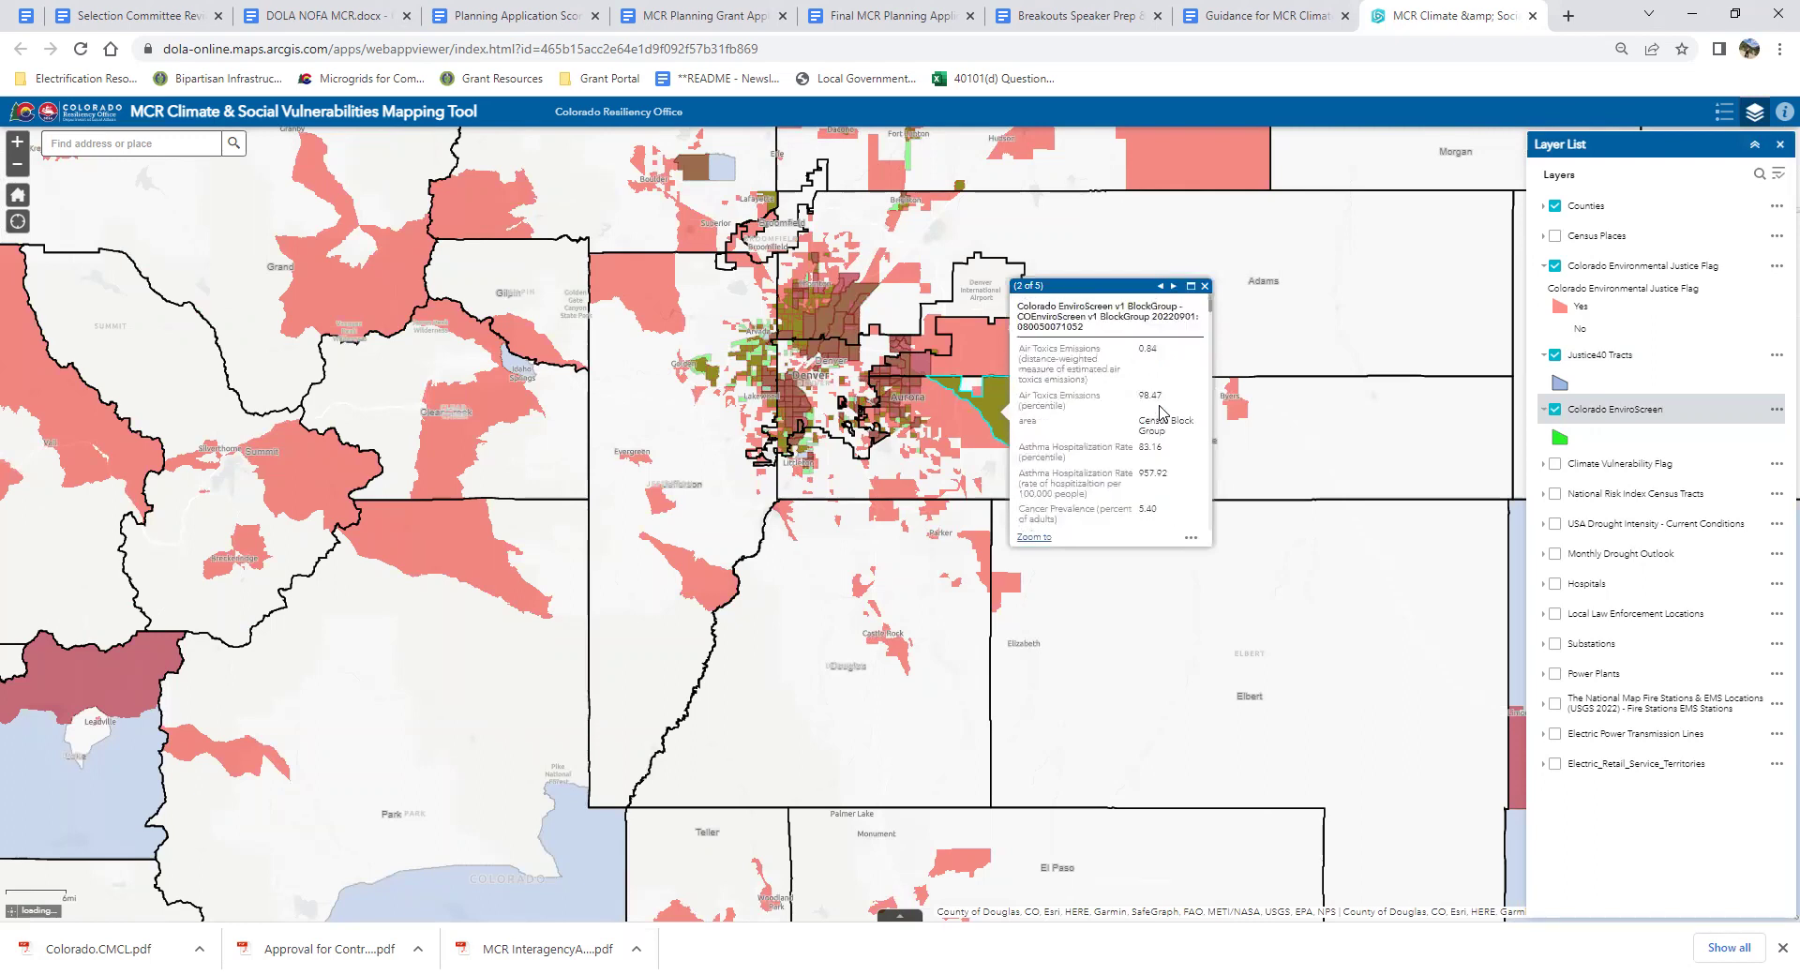
click(1206, 287)
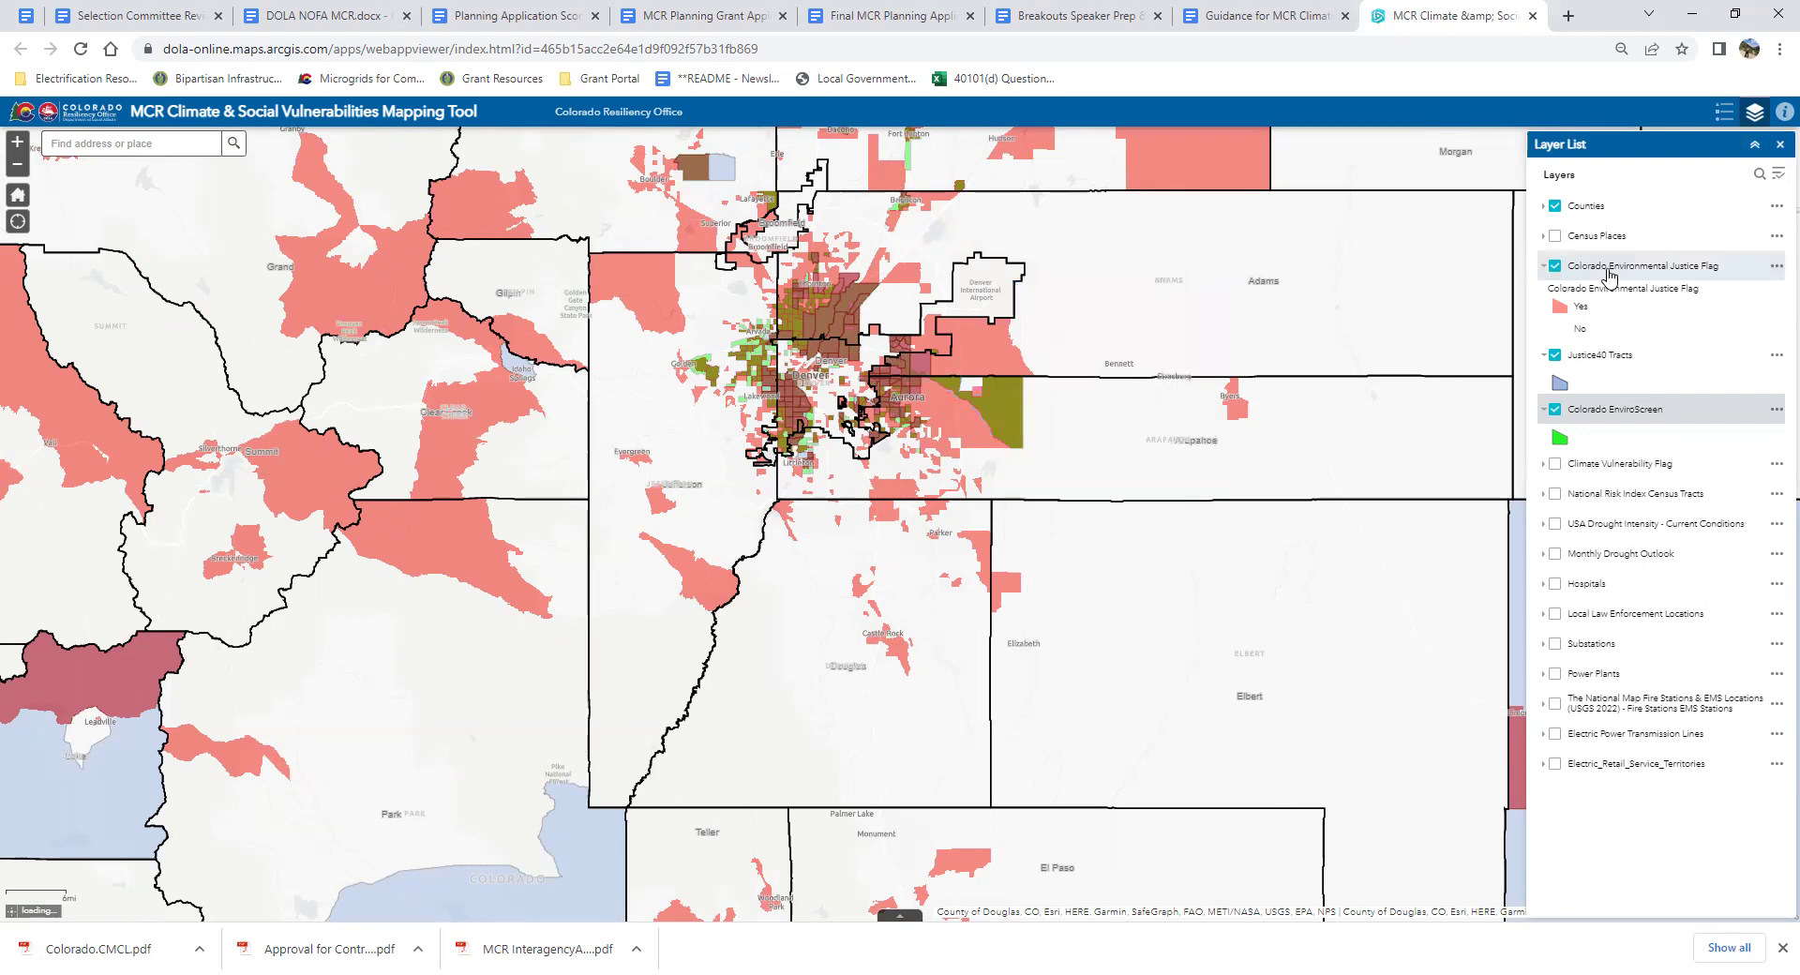
Replace the Colorado EnviroScreen and Justice40 Tracts layers with the Climate Vulnerability Flag layer statewide, expanding only the new layer's legend.
click(1556, 410)
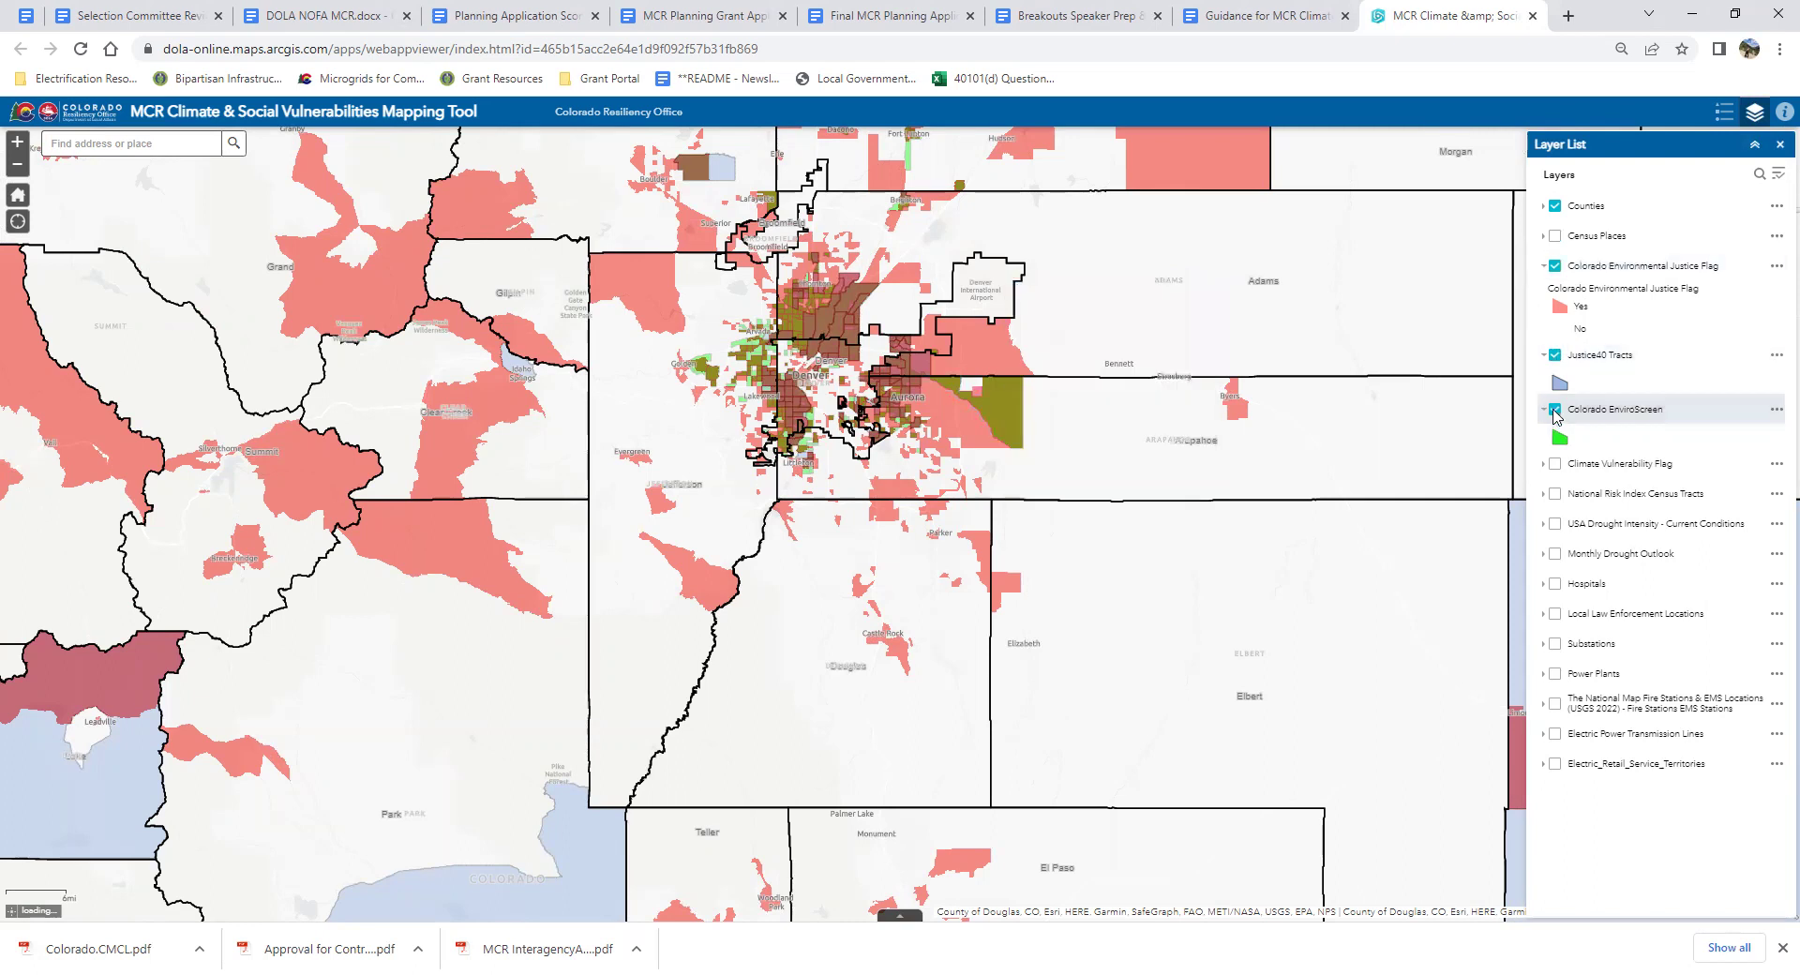
click(1555, 357)
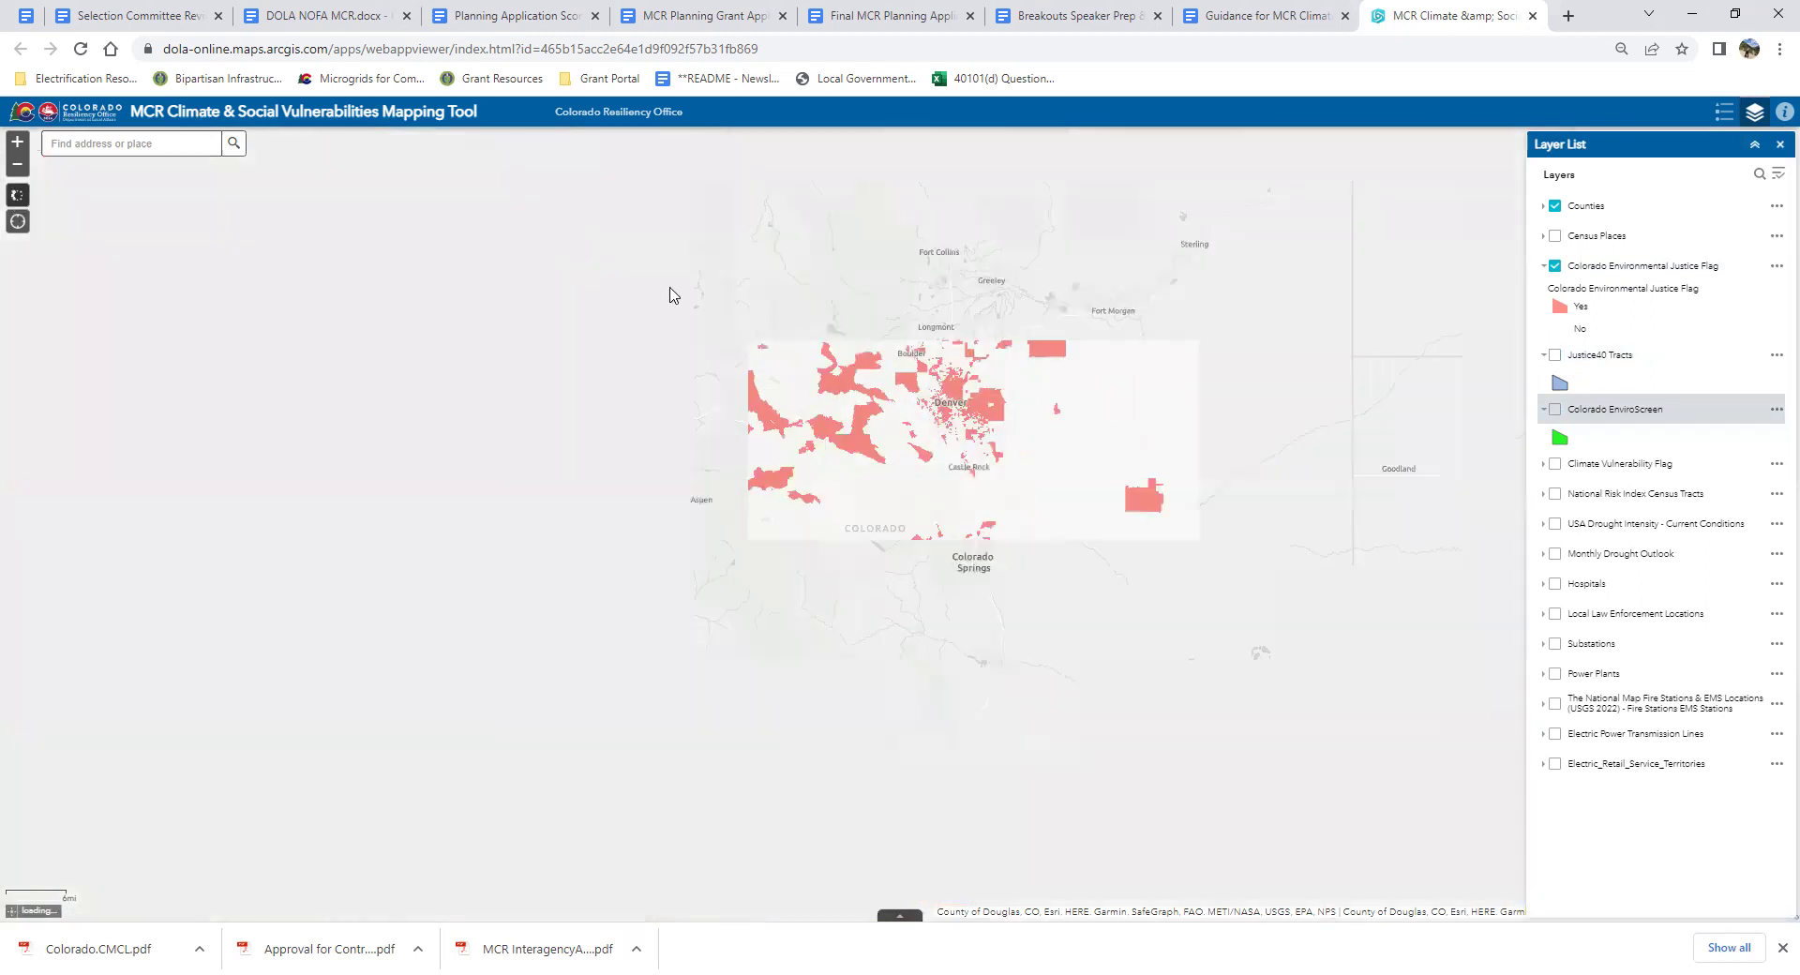
click(1544, 356)
click(1544, 386)
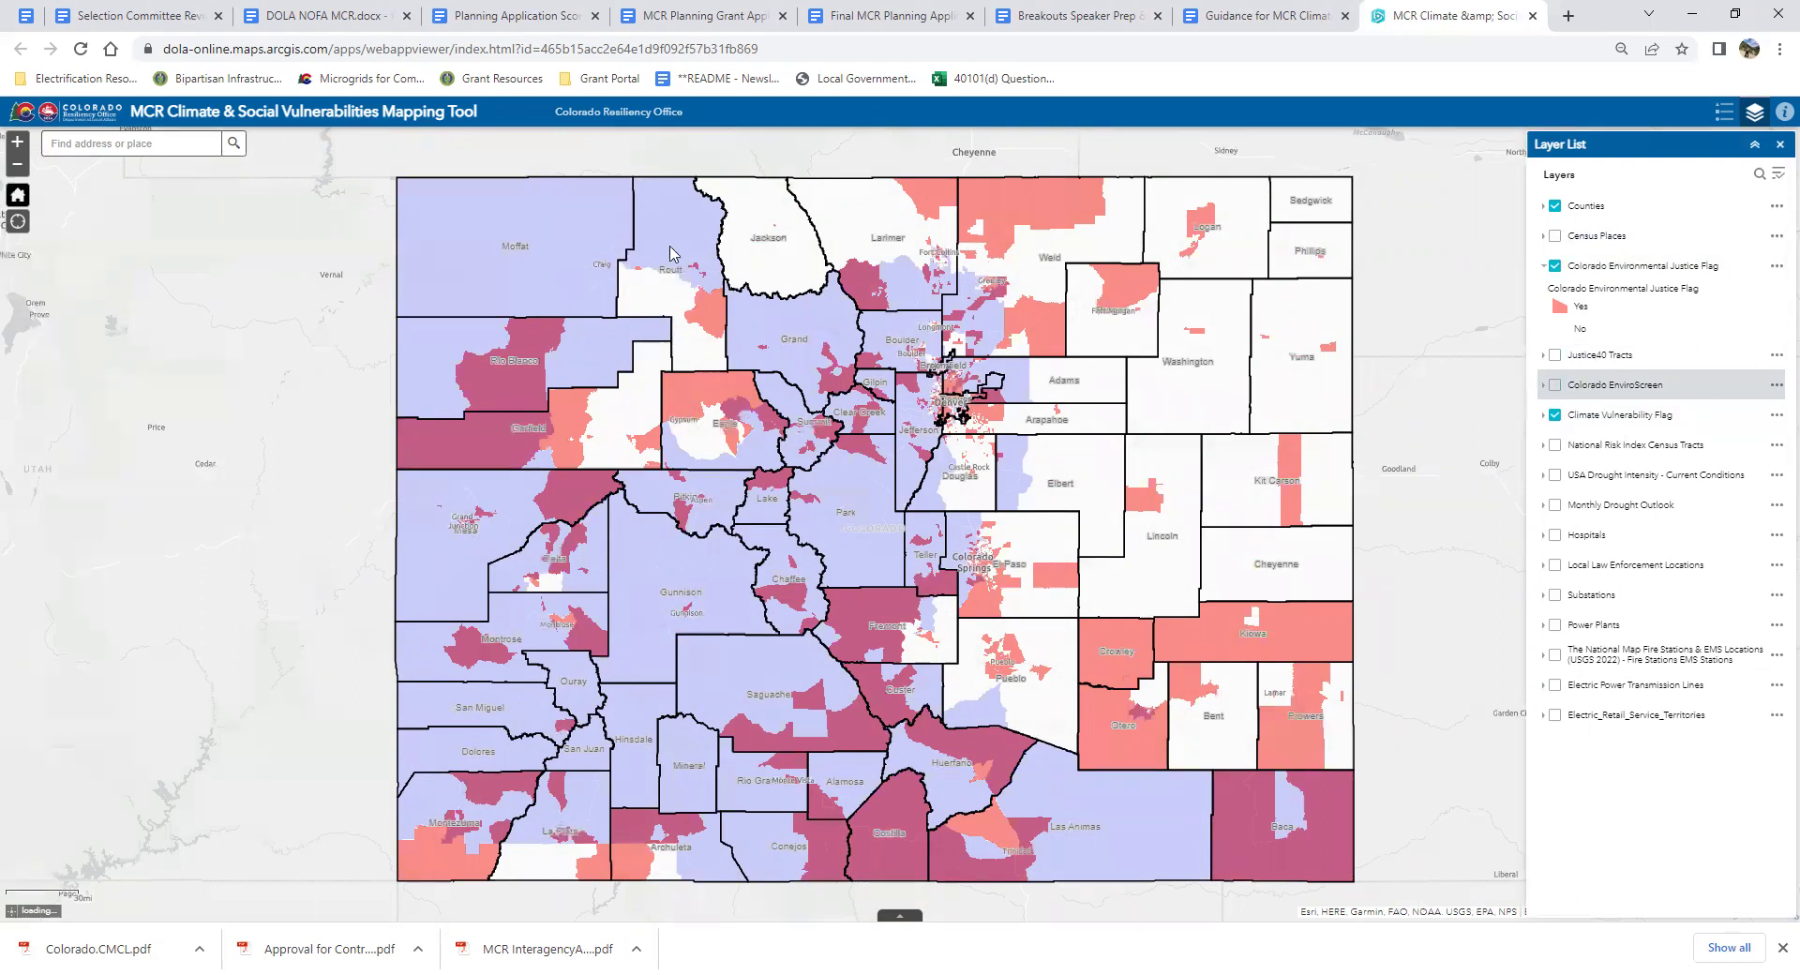
click(1543, 416)
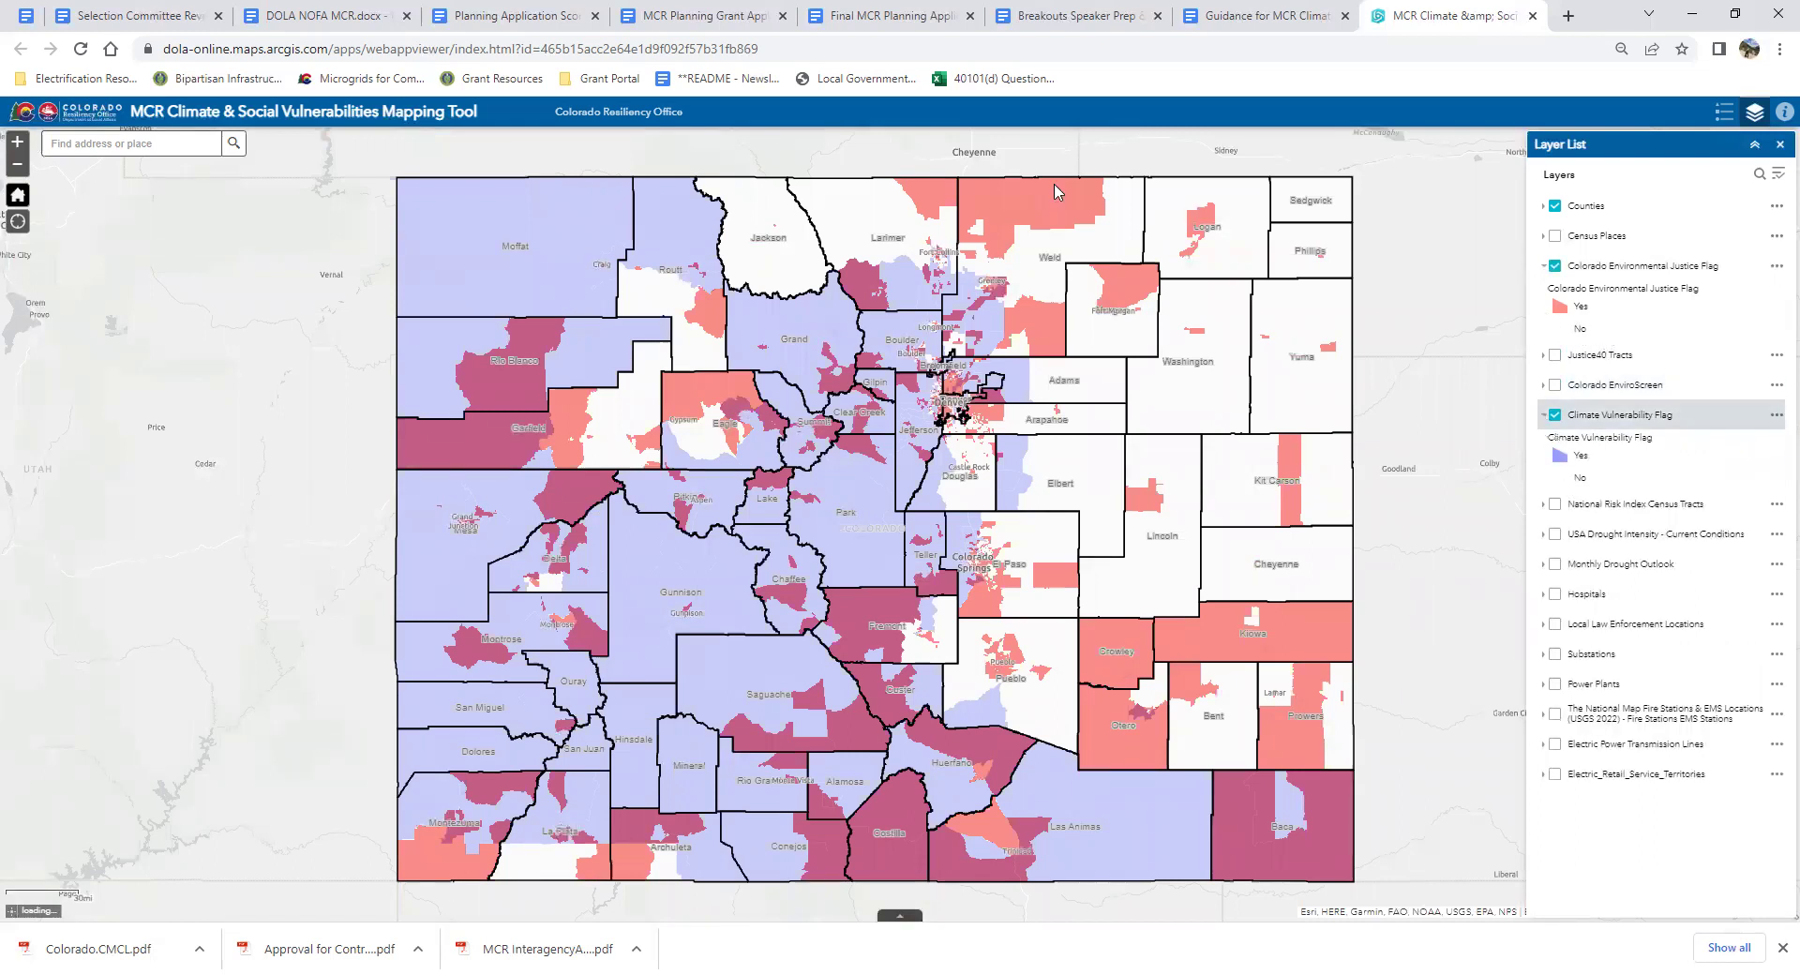
Hide the Colorado Environmental Justice Flag layer and inspect the climate vulnerability records for tracts in Rio Blanco and Grand counties.
click(503, 399)
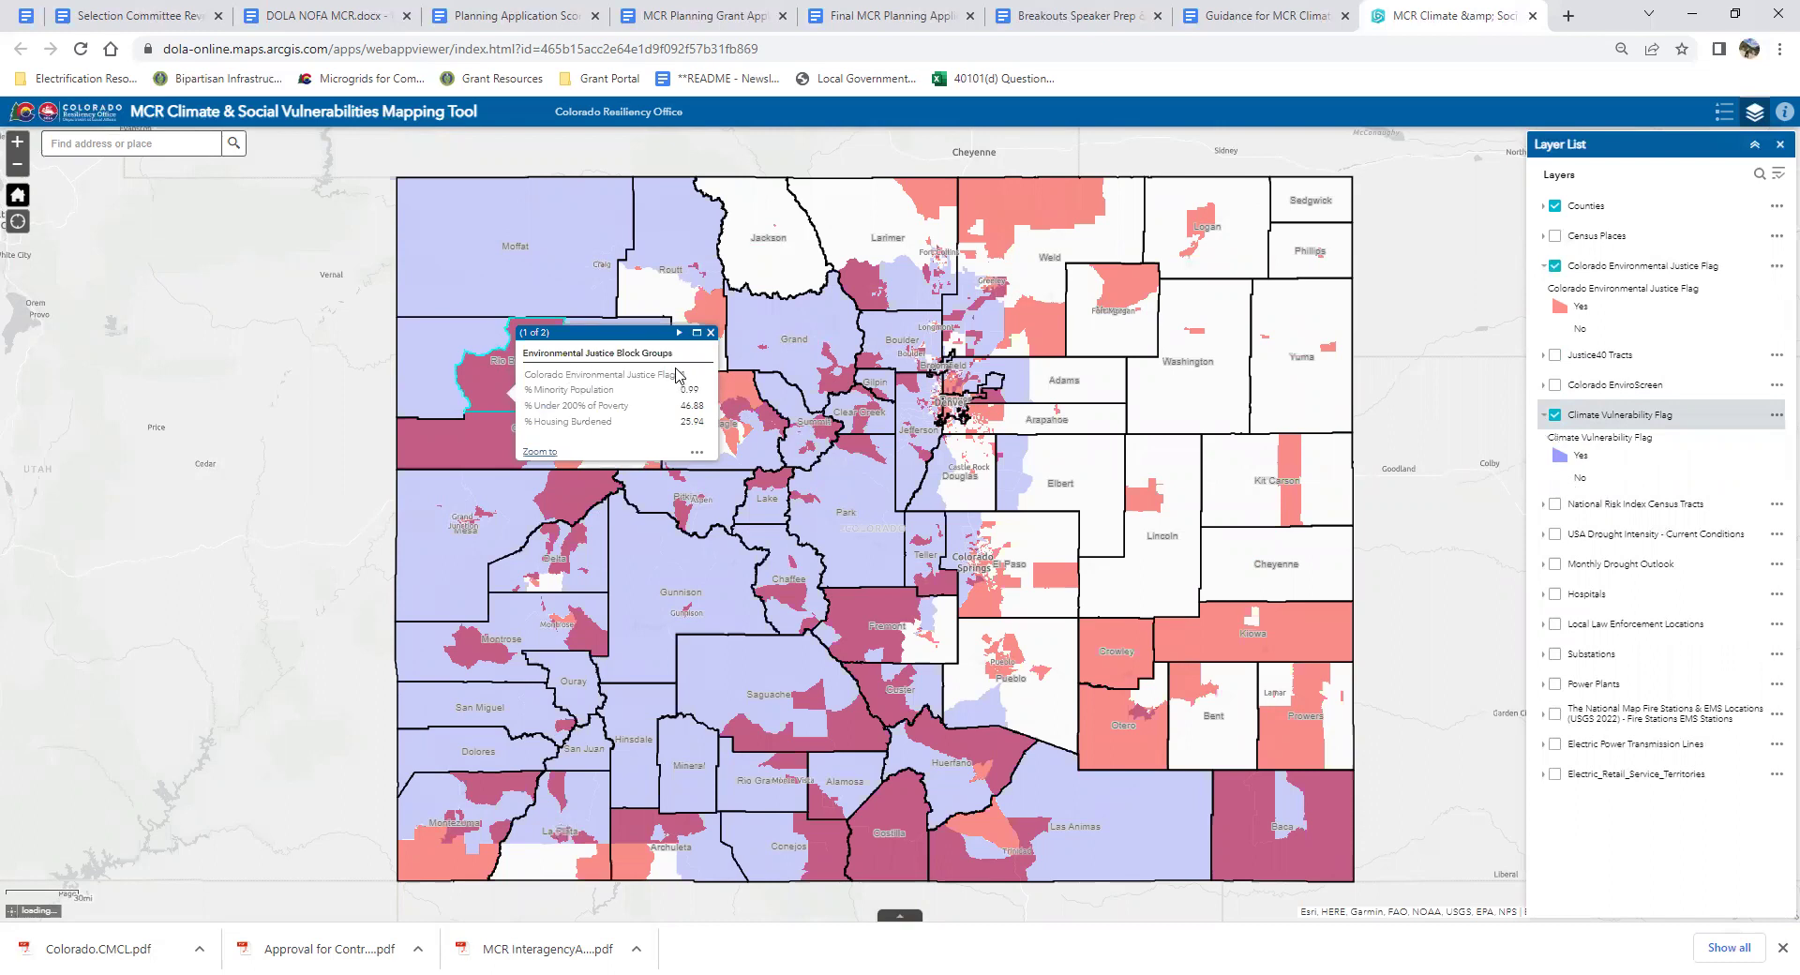
click(679, 331)
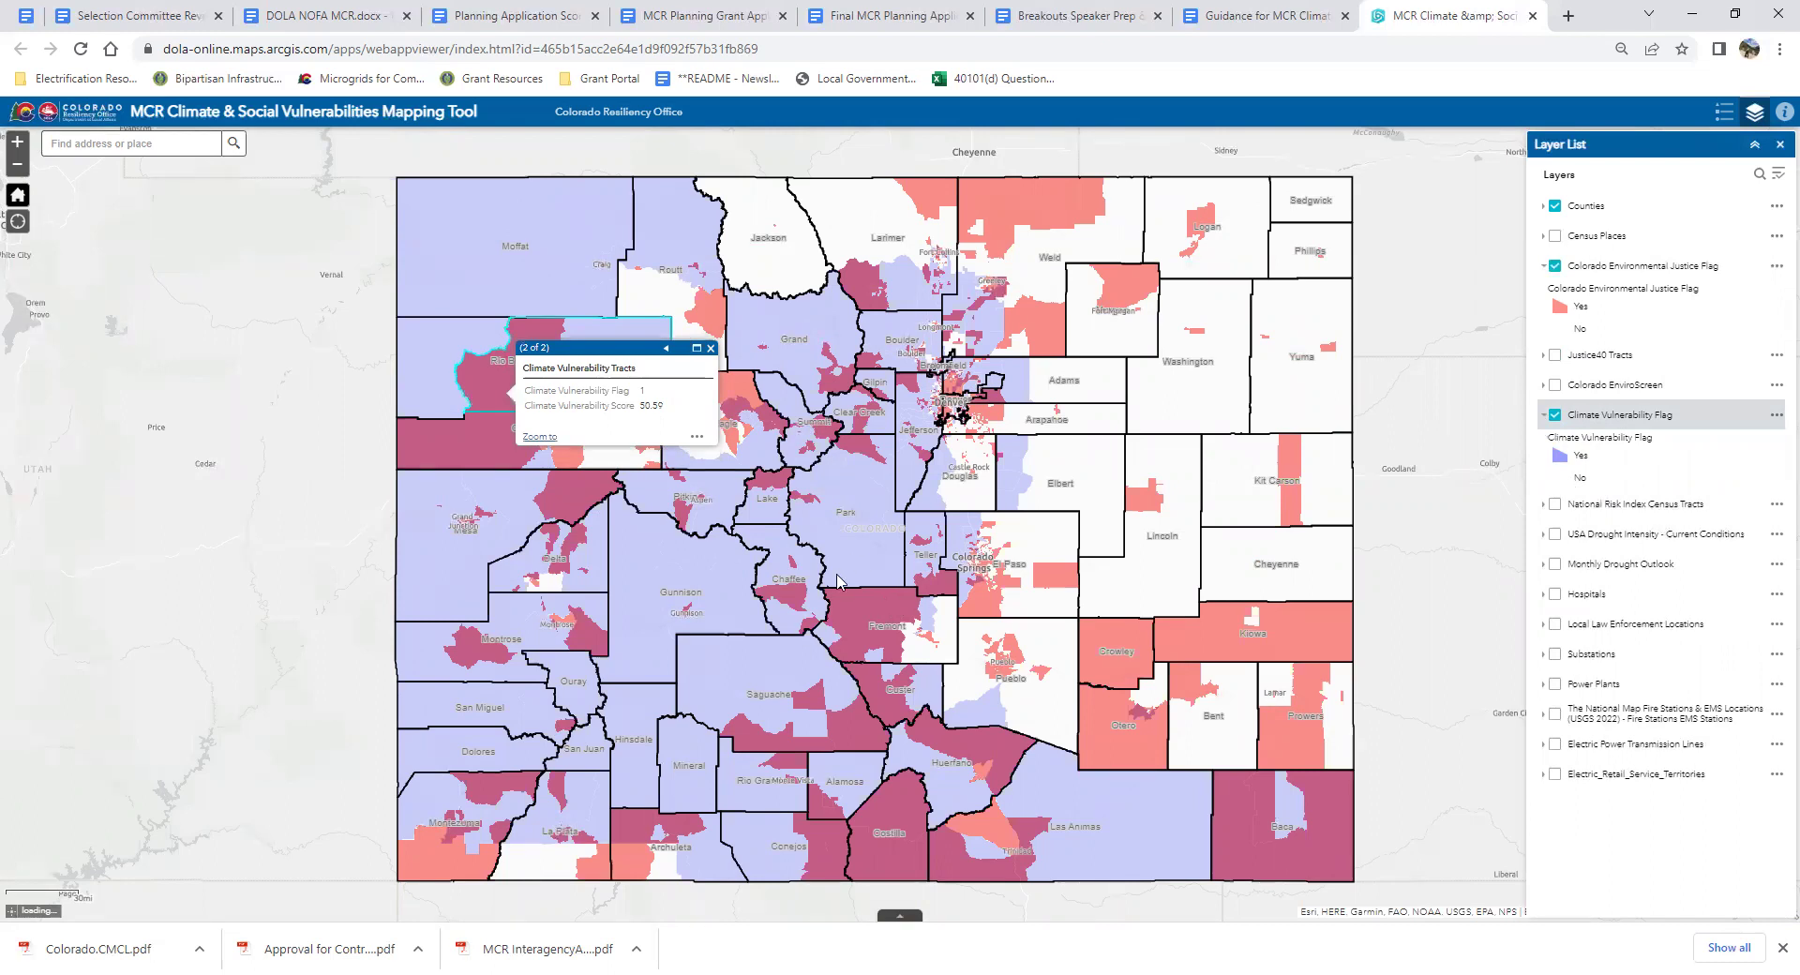
click(1556, 265)
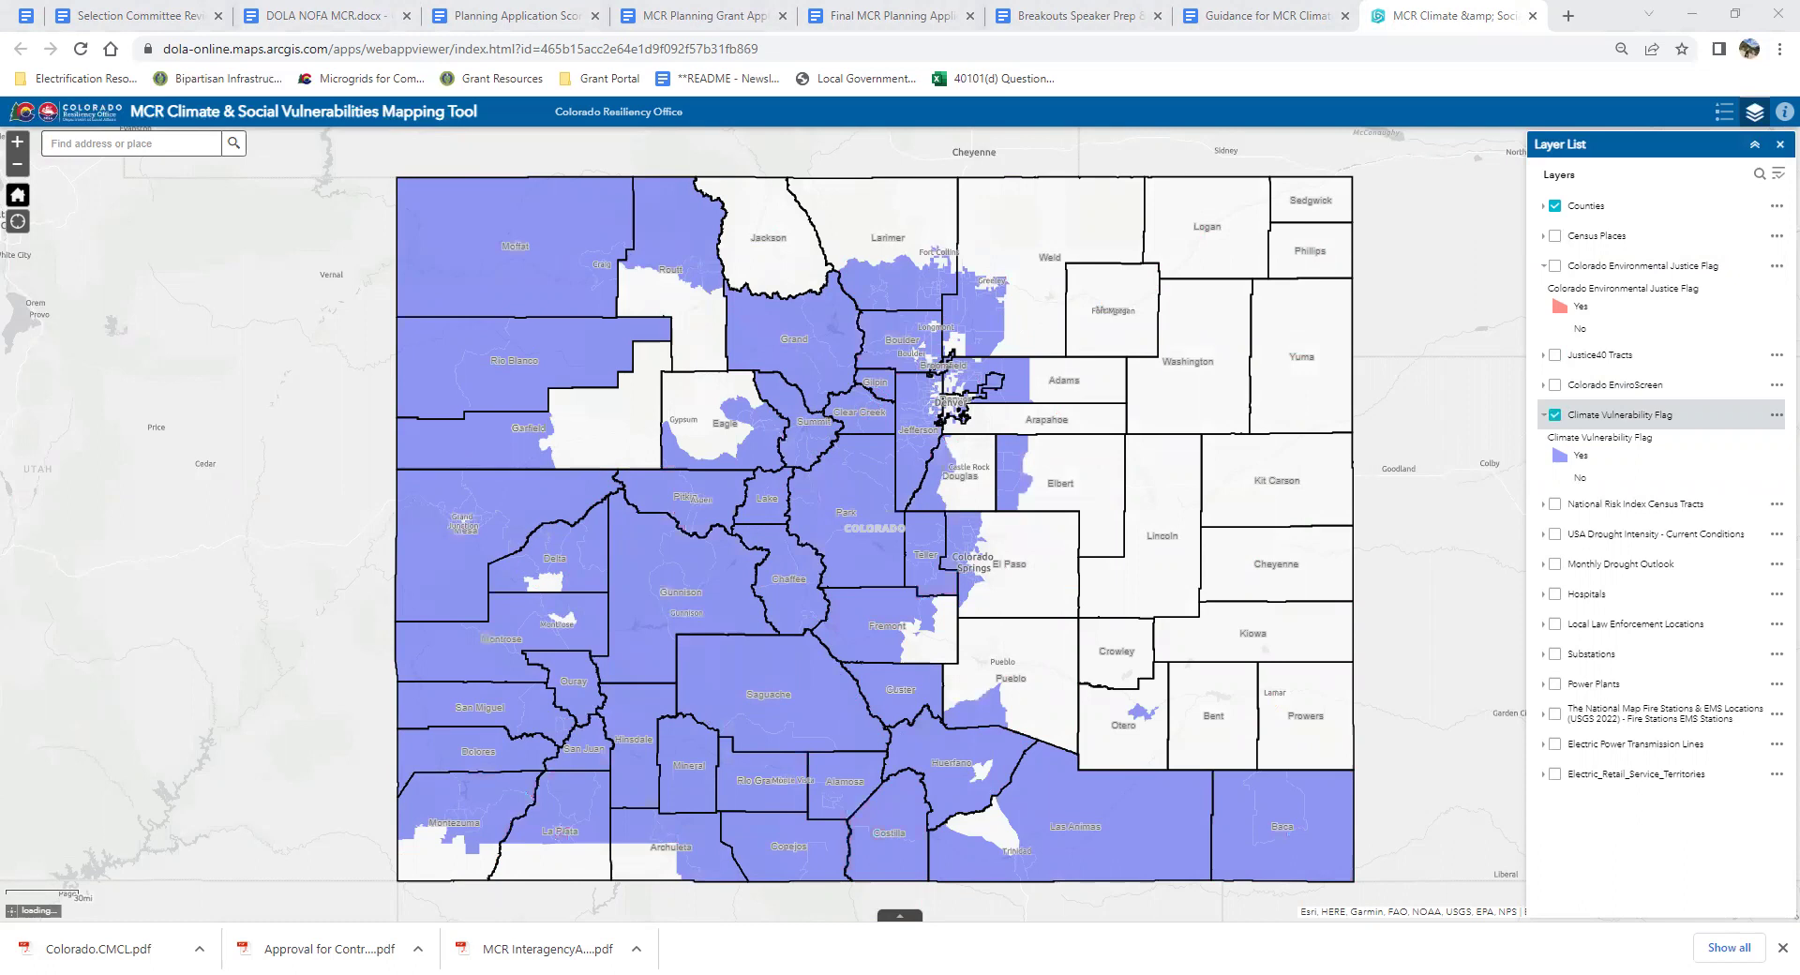
click(767, 345)
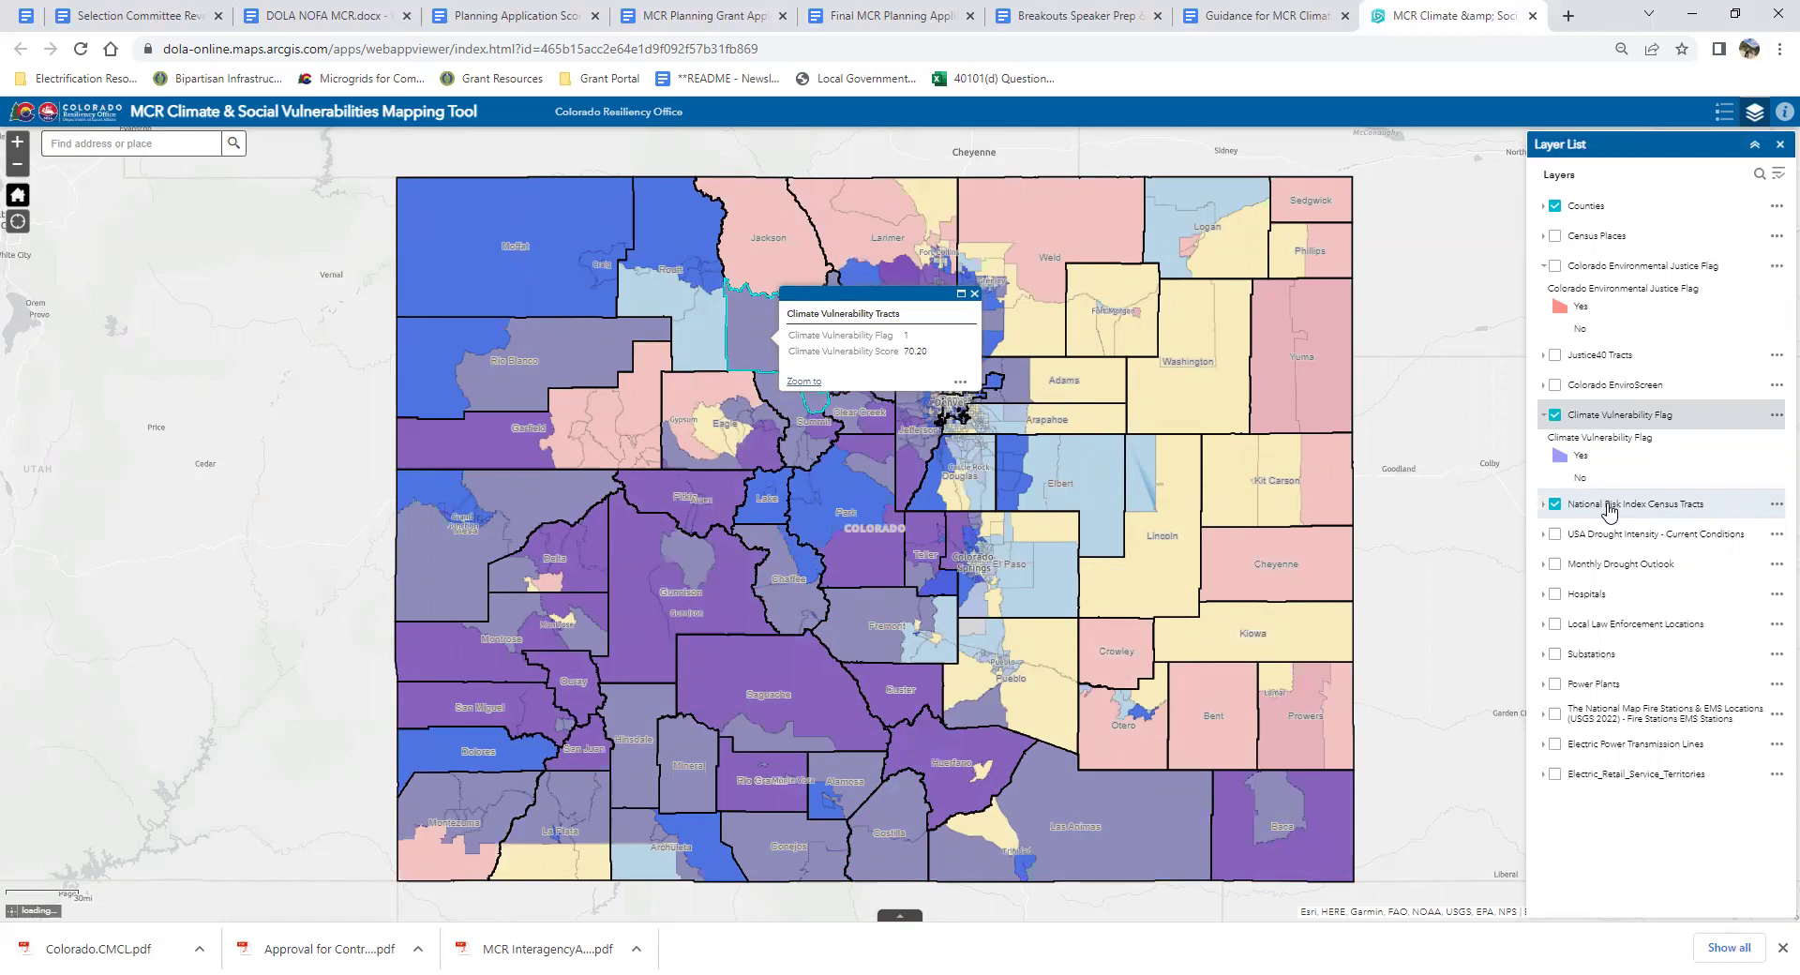
Turn on the National Risk Index Census Tracts layer and expand its legend.
click(1544, 505)
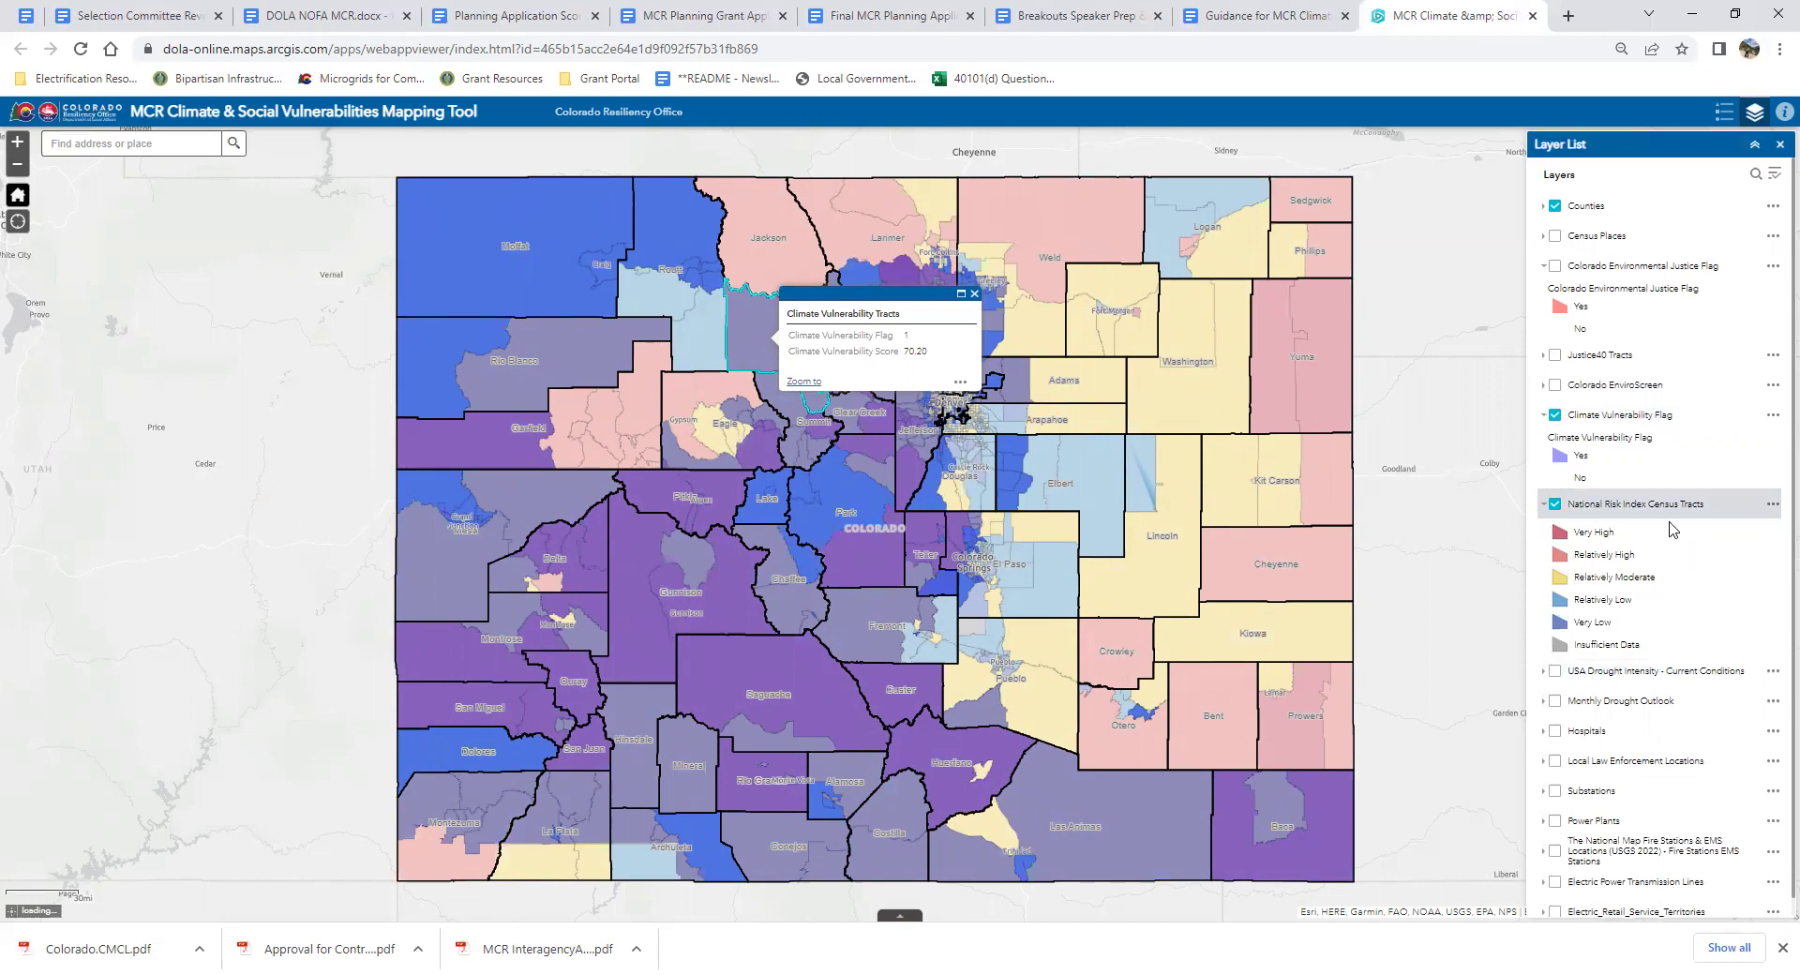
Review the climate vulnerability and National Risk Index records for the Cheyenne County tract, closing the pop-up and collapsing the risk index legend.
click(974, 294)
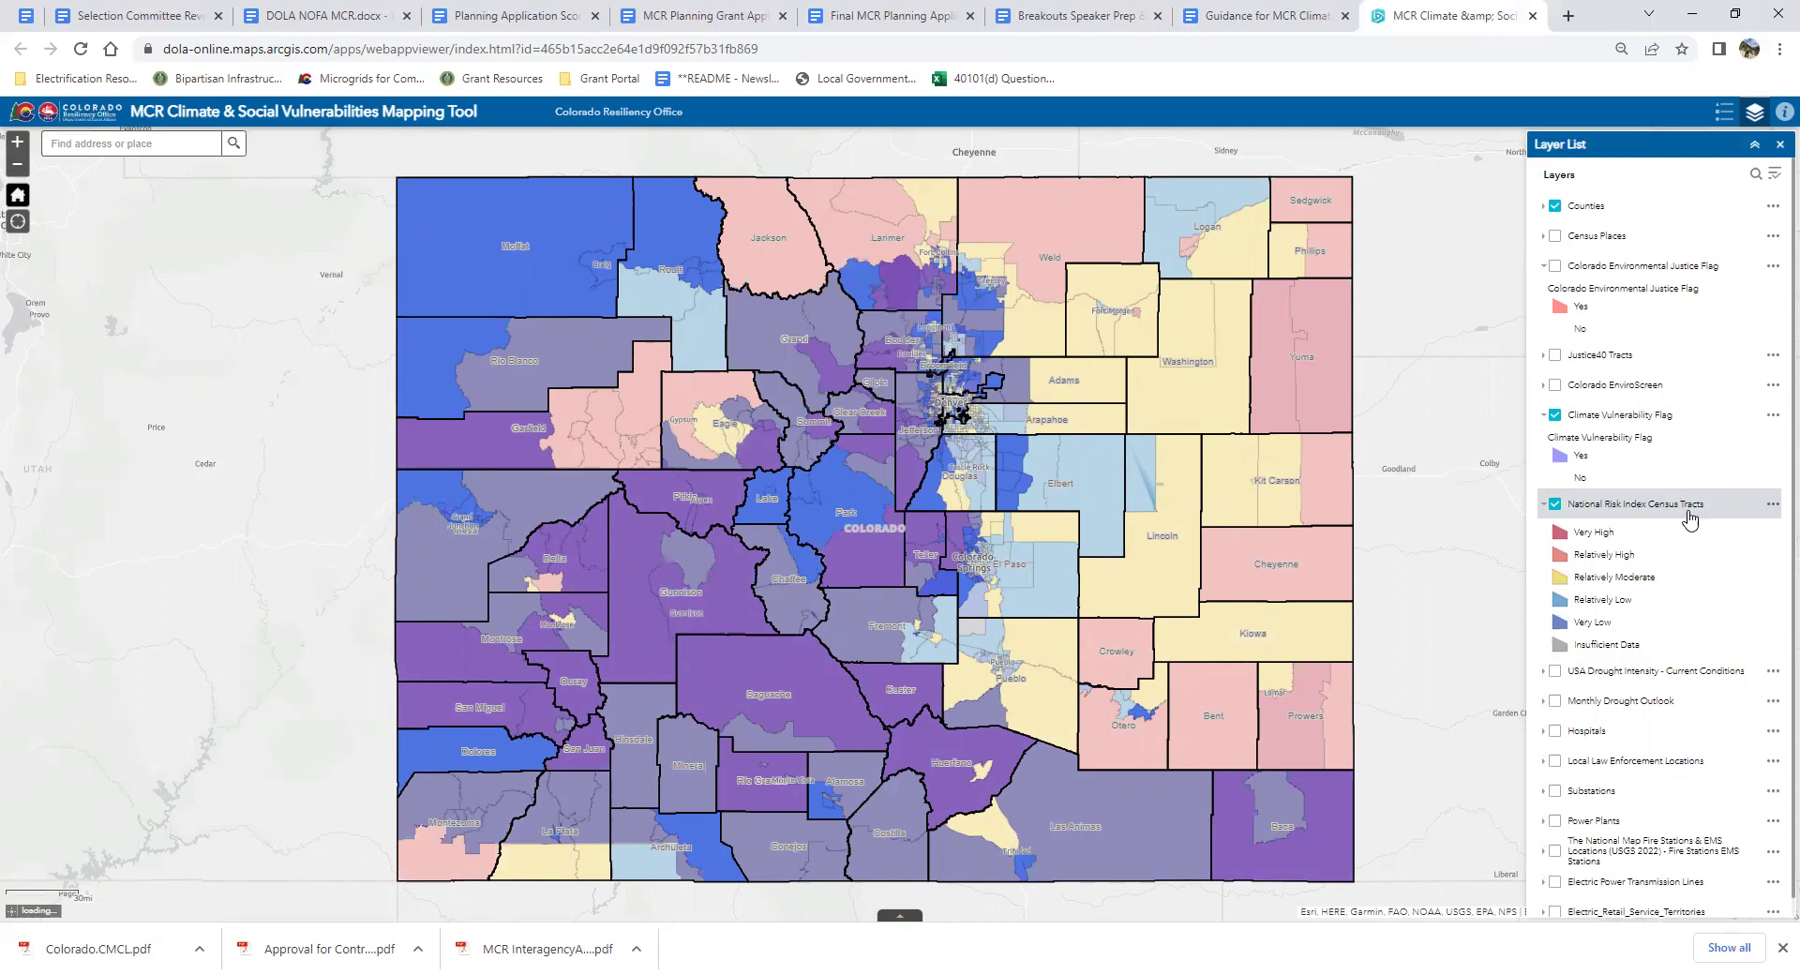
click(1302, 575)
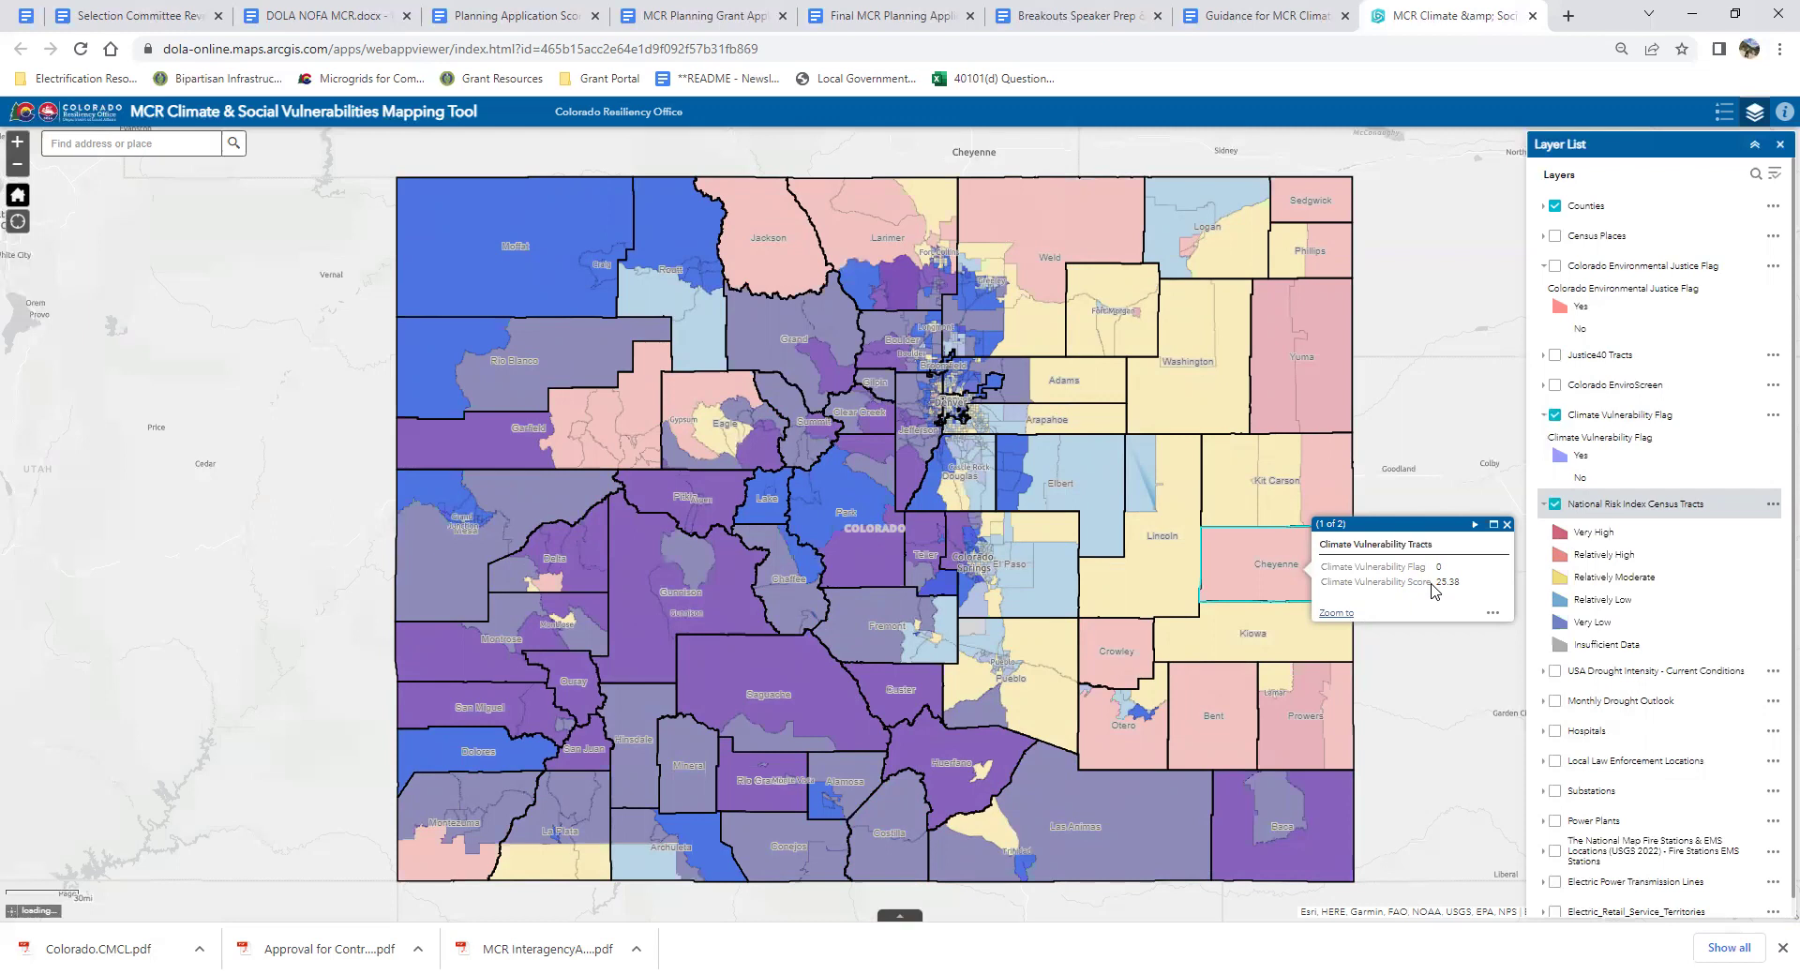
click(1475, 525)
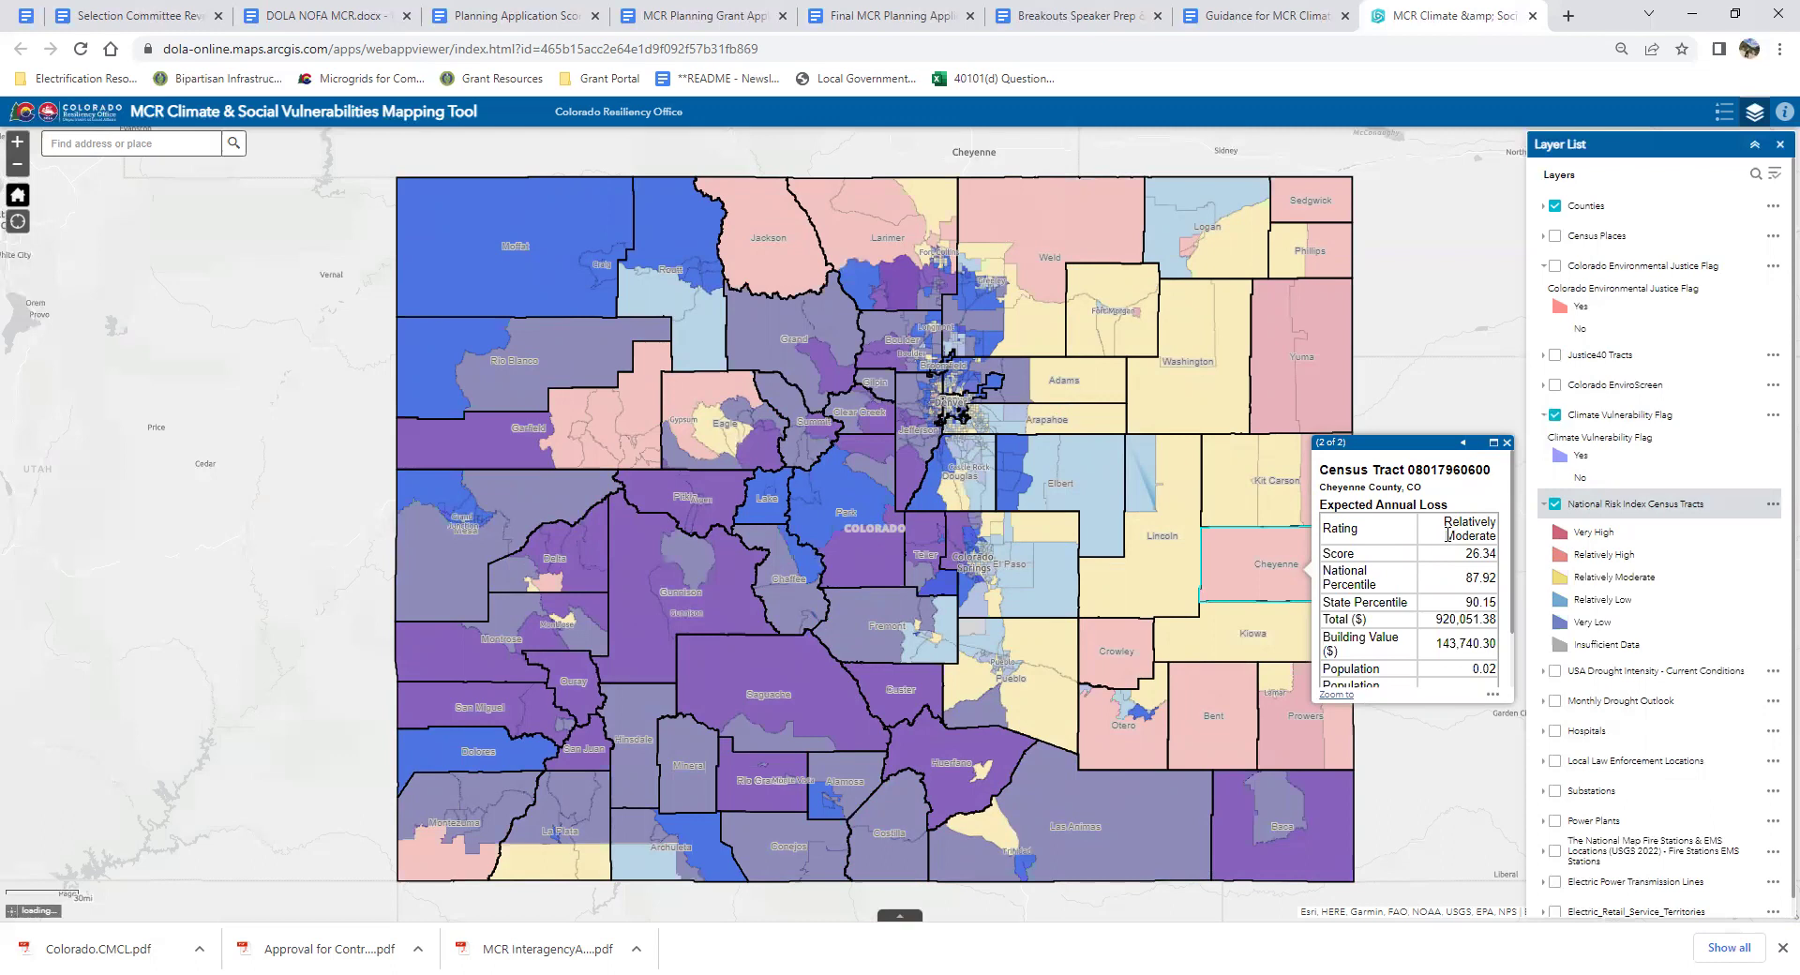
scroll(1405, 534, down, 2)
scroll(1406, 540, up, 2)
scroll(1451, 611, down, 2)
scroll(1417, 610, up, 2)
click(1542, 507)
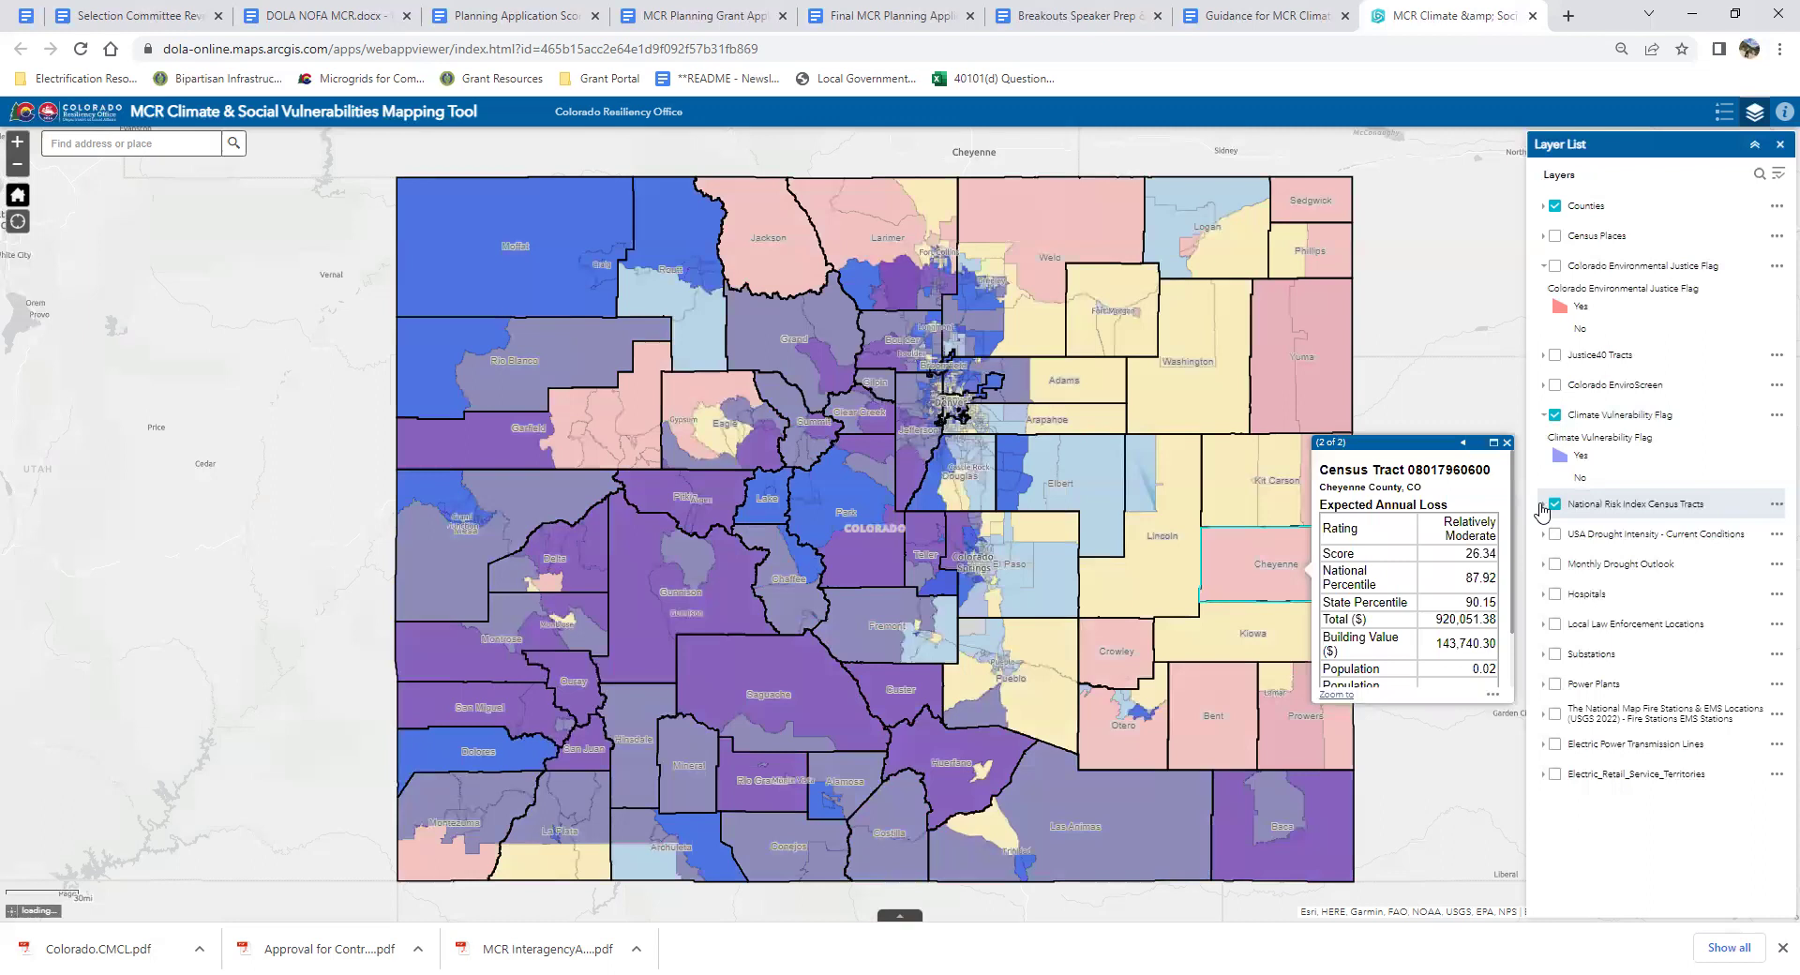
click(1507, 444)
Replace the National Risk Index Census Tracts layer with USA Drought Intensity - Current Conditions and Monthly Drought Outlook, expanding both new legends.
click(1556, 535)
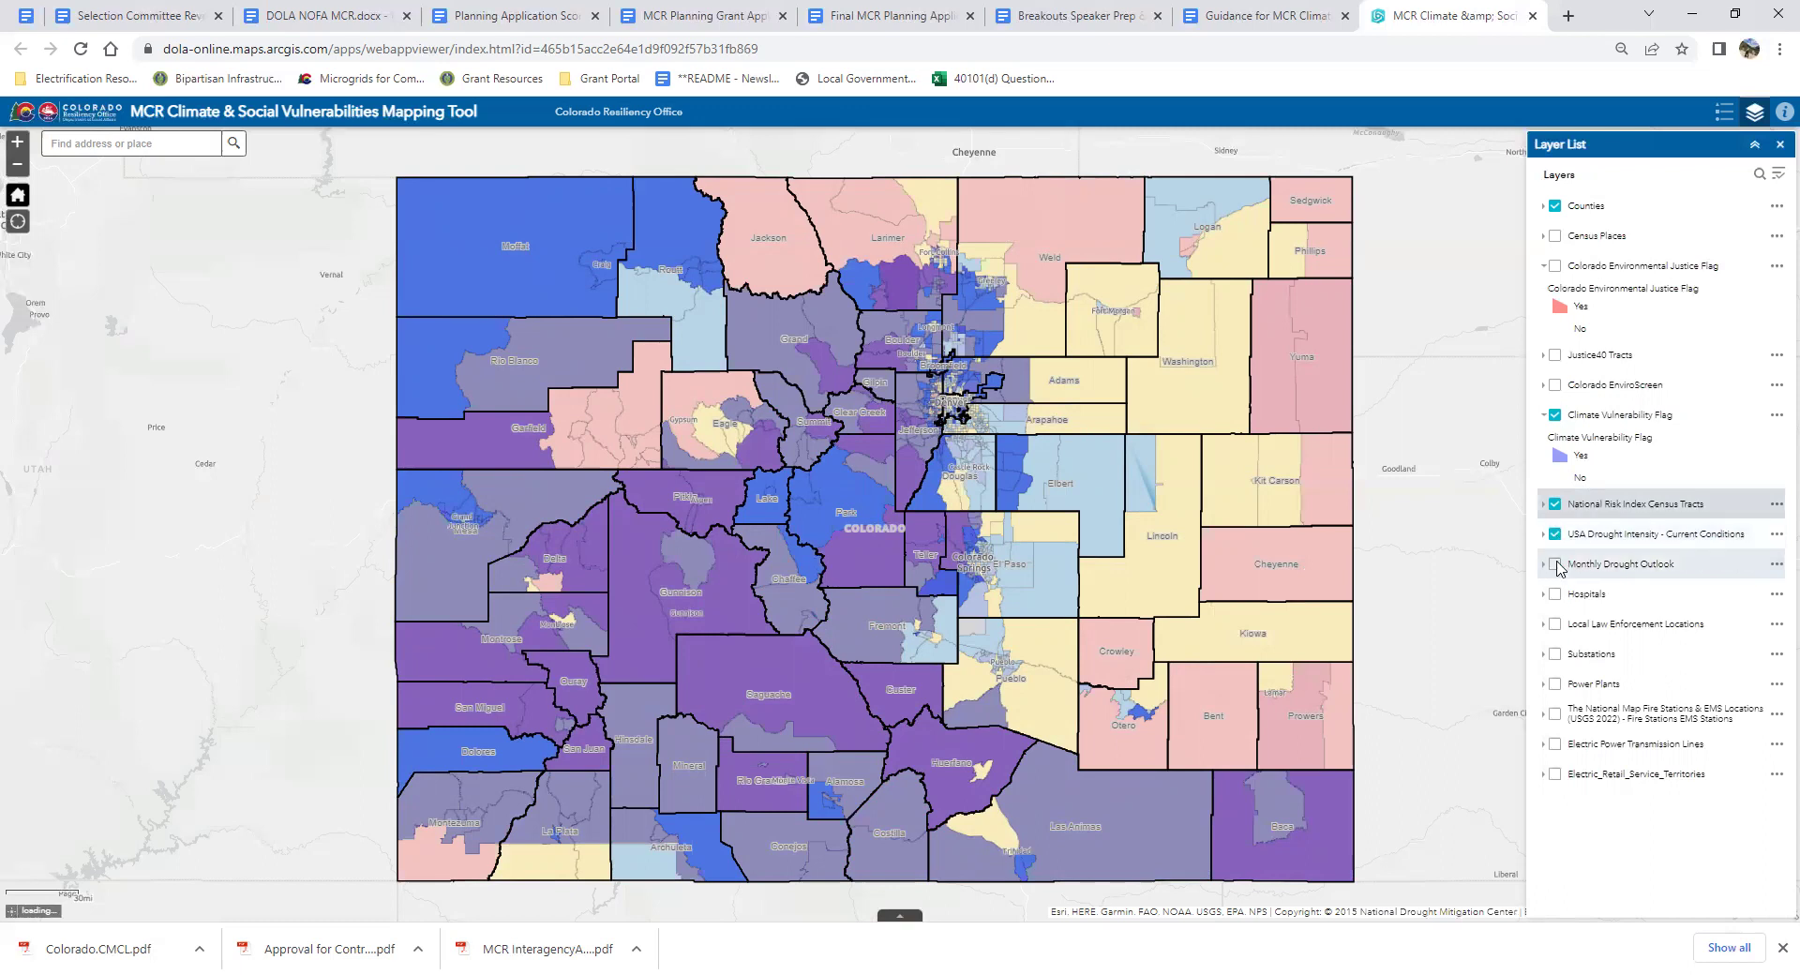
click(1555, 505)
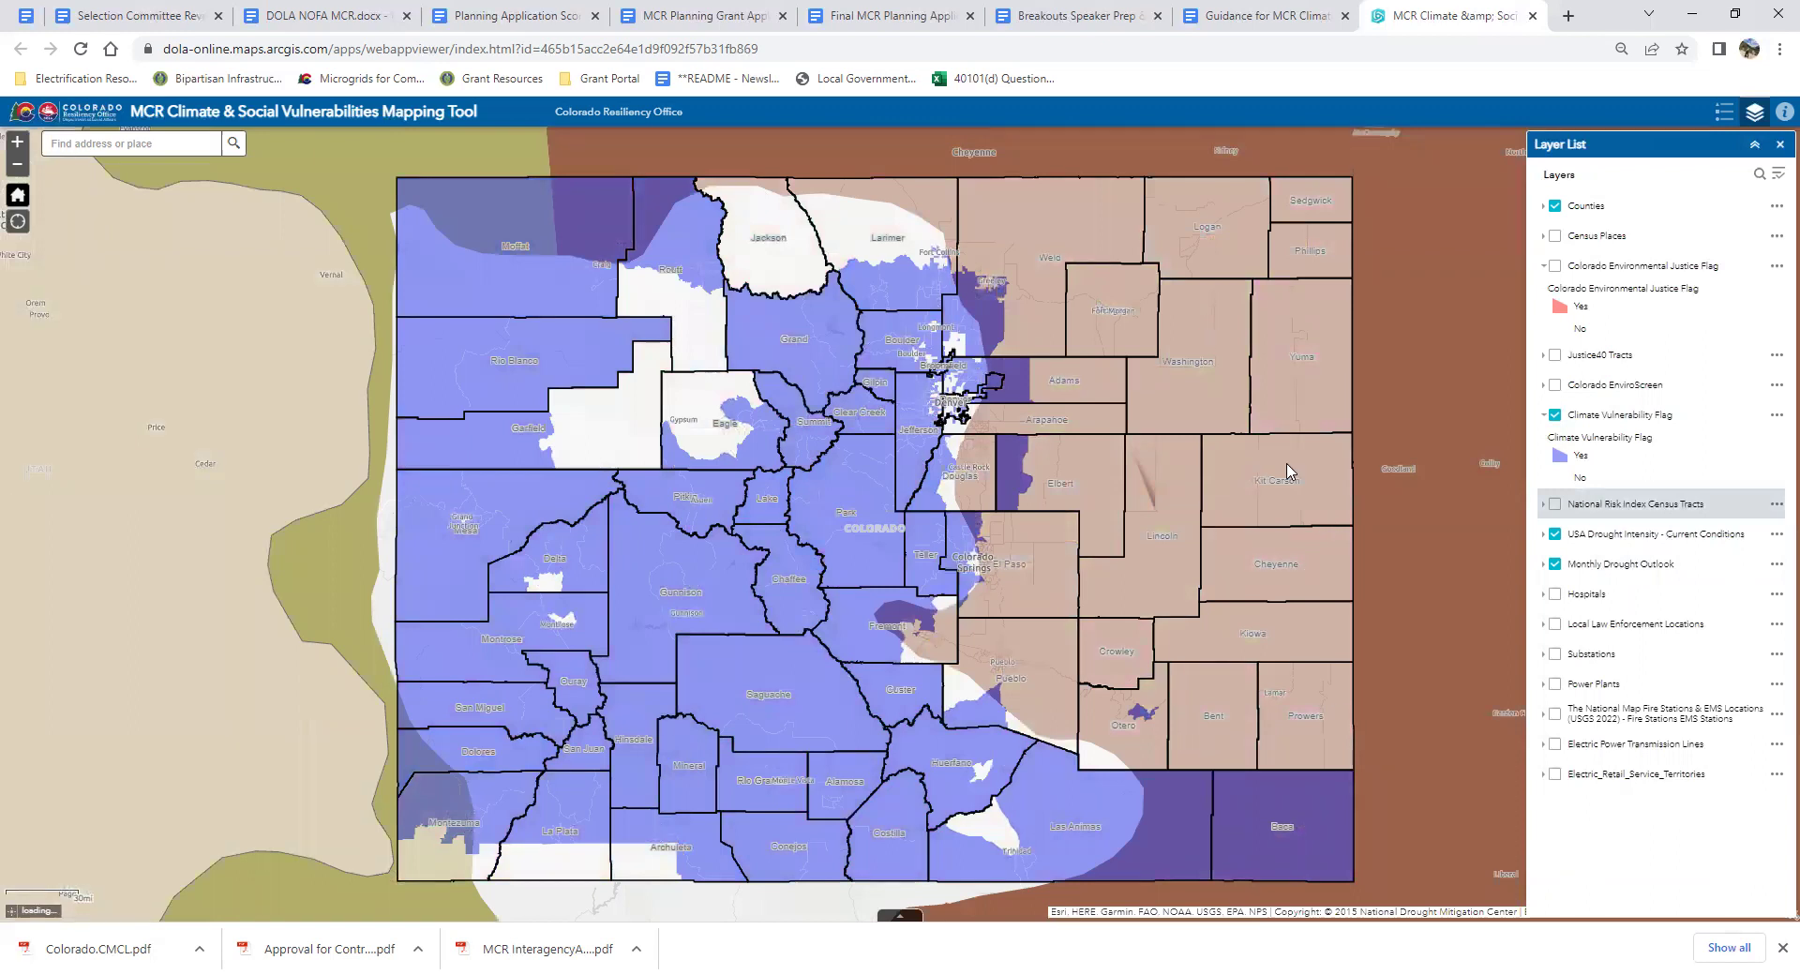
click(1633, 538)
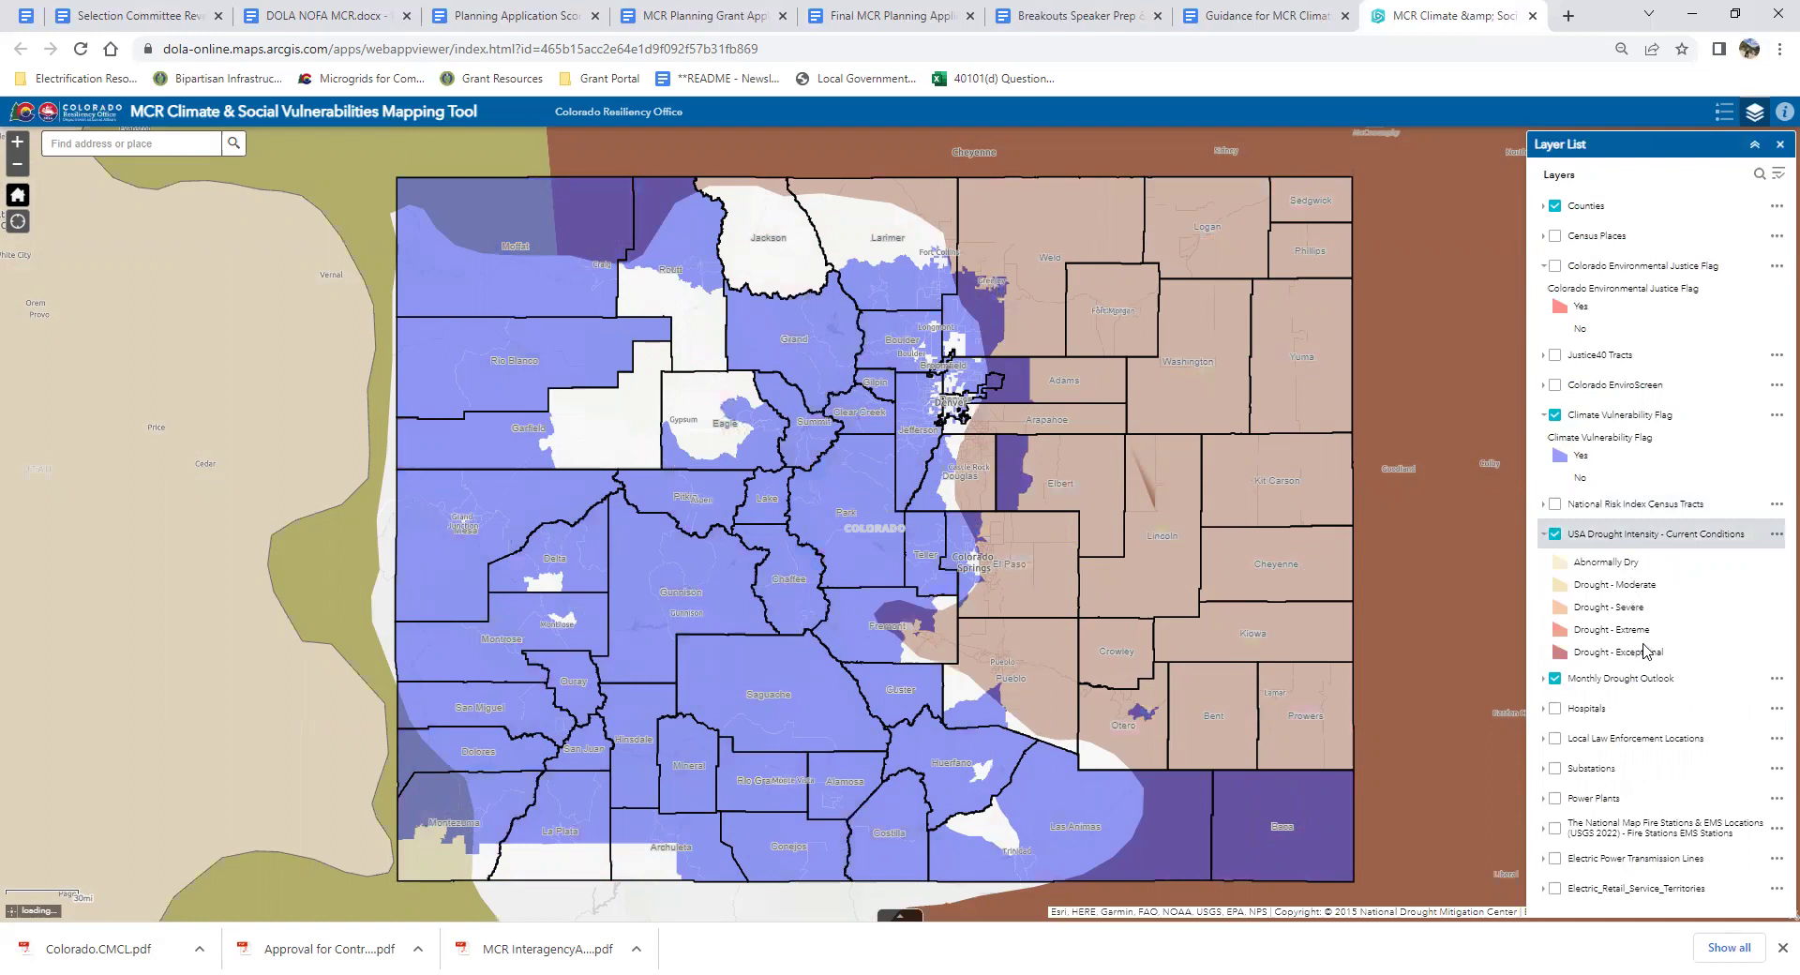
click(1545, 680)
scroll(1728, 539, down, 1)
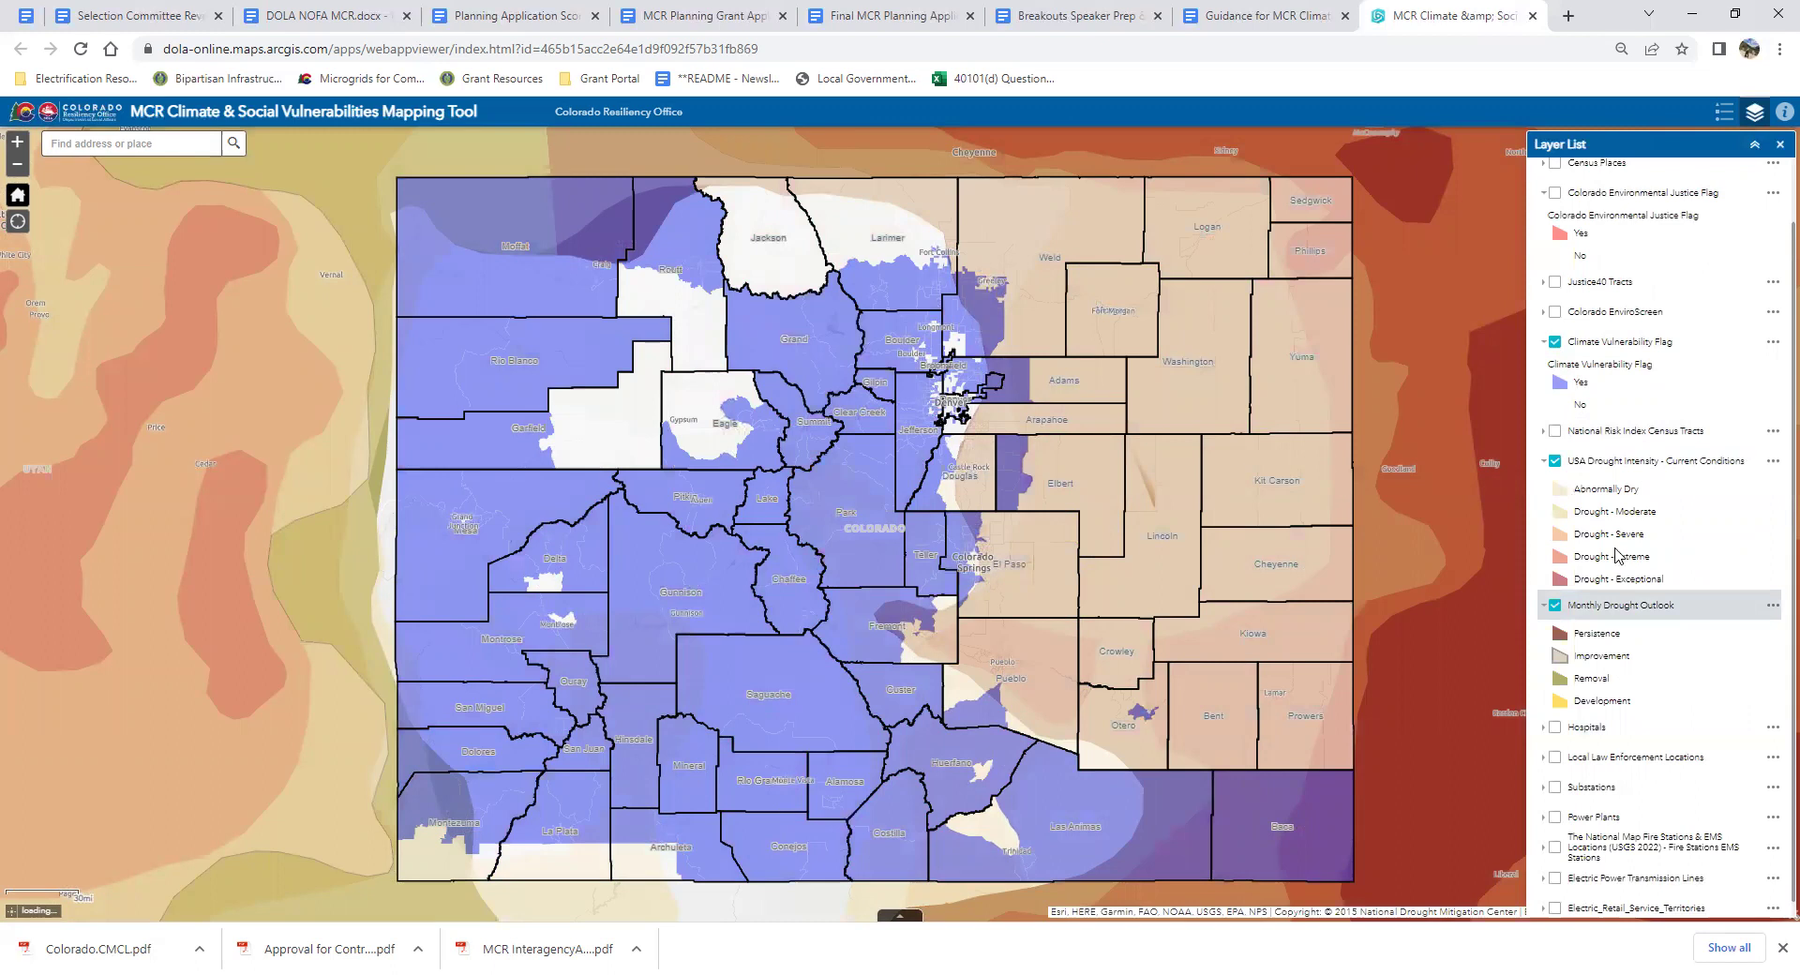
Page through the climate vulnerability, monthly drought outlook and drought intensity records at a point in Cheyenne County.
click(1326, 591)
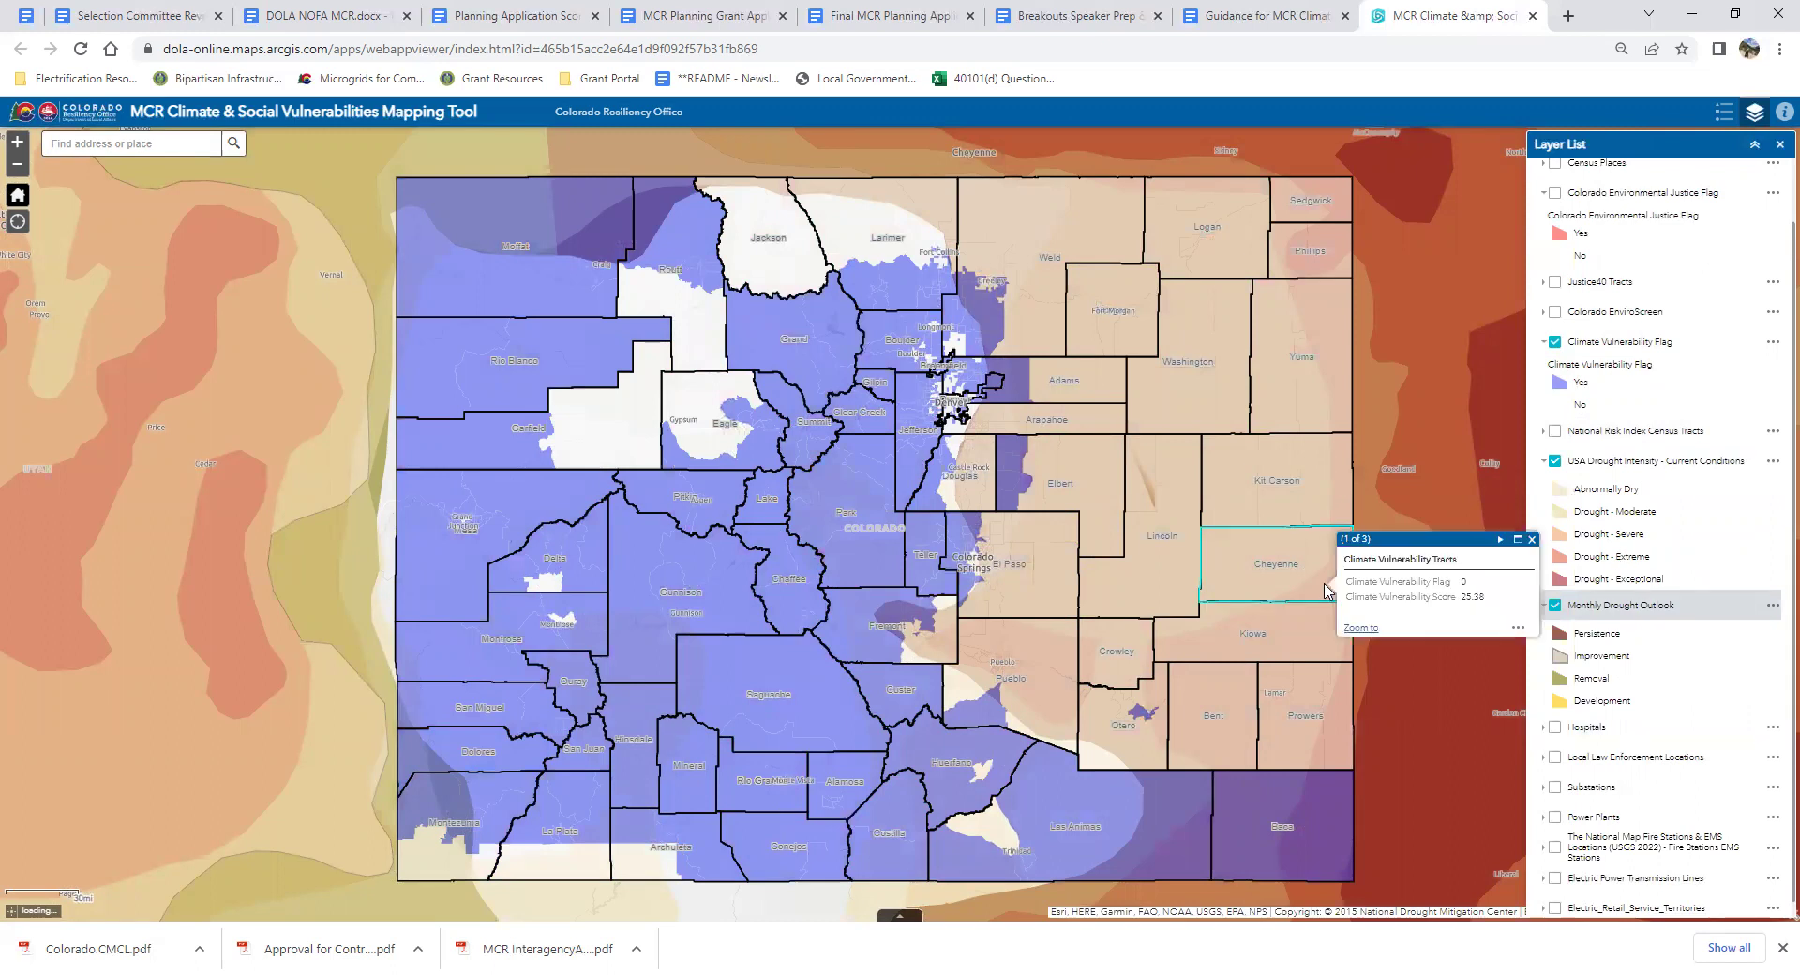
click(1501, 540)
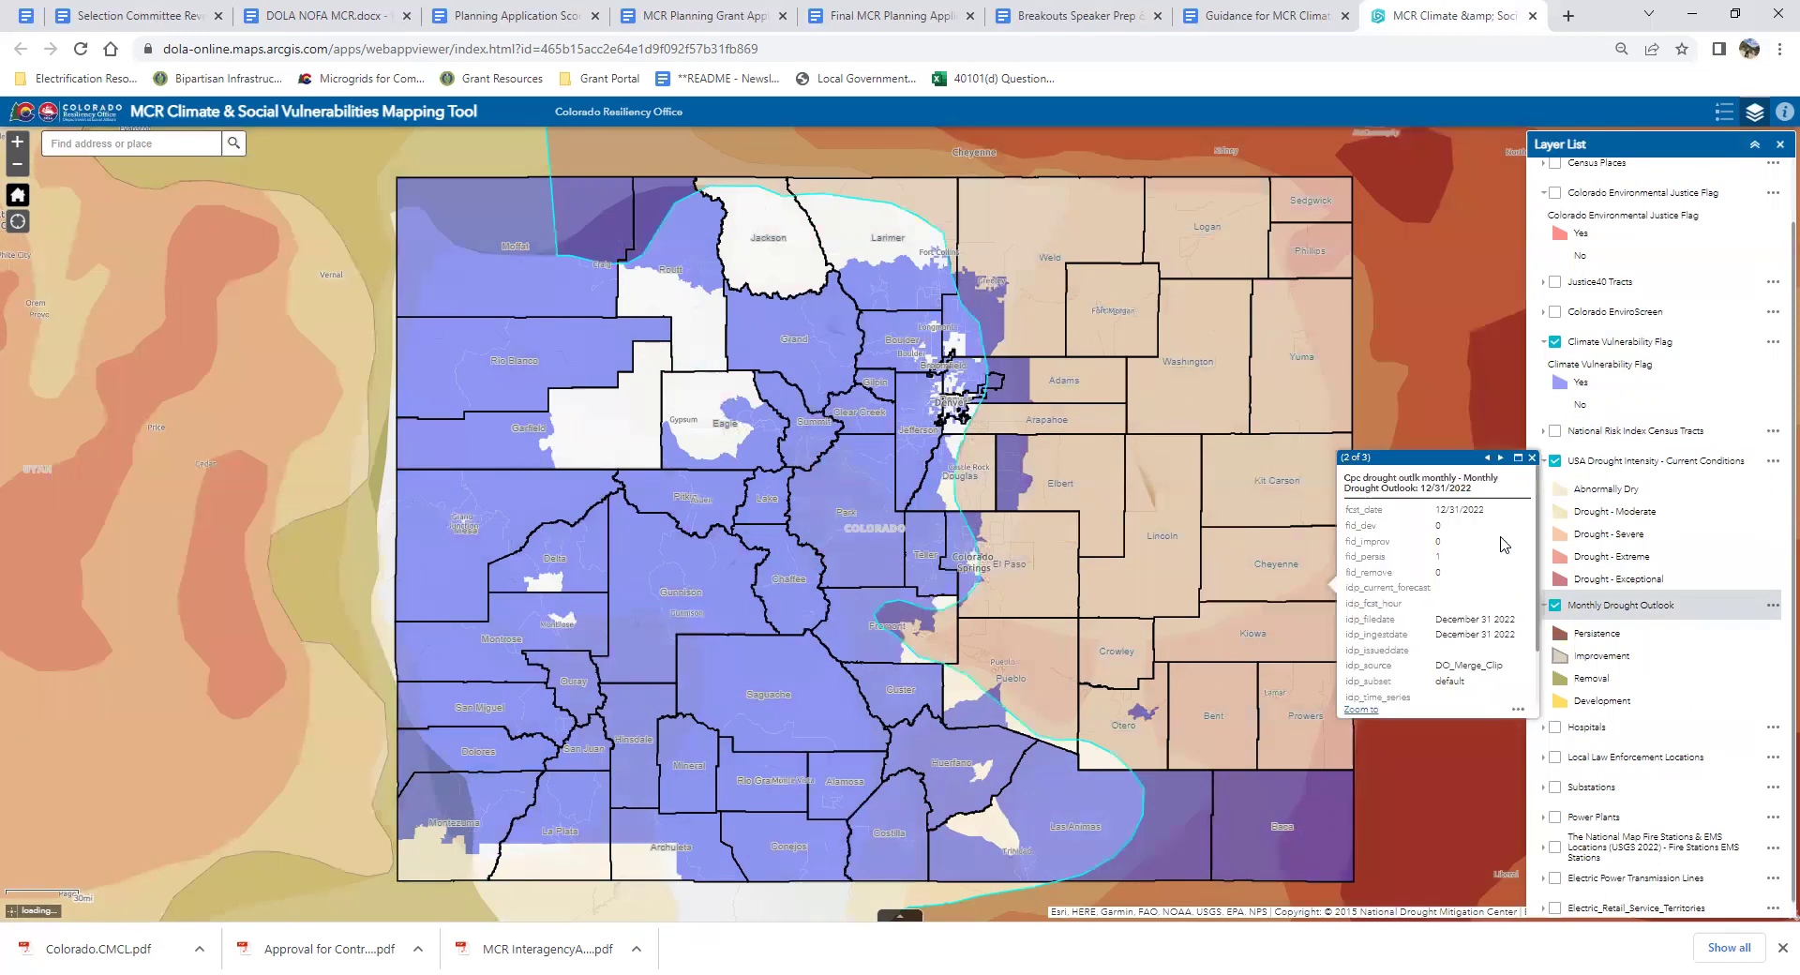
click(1501, 458)
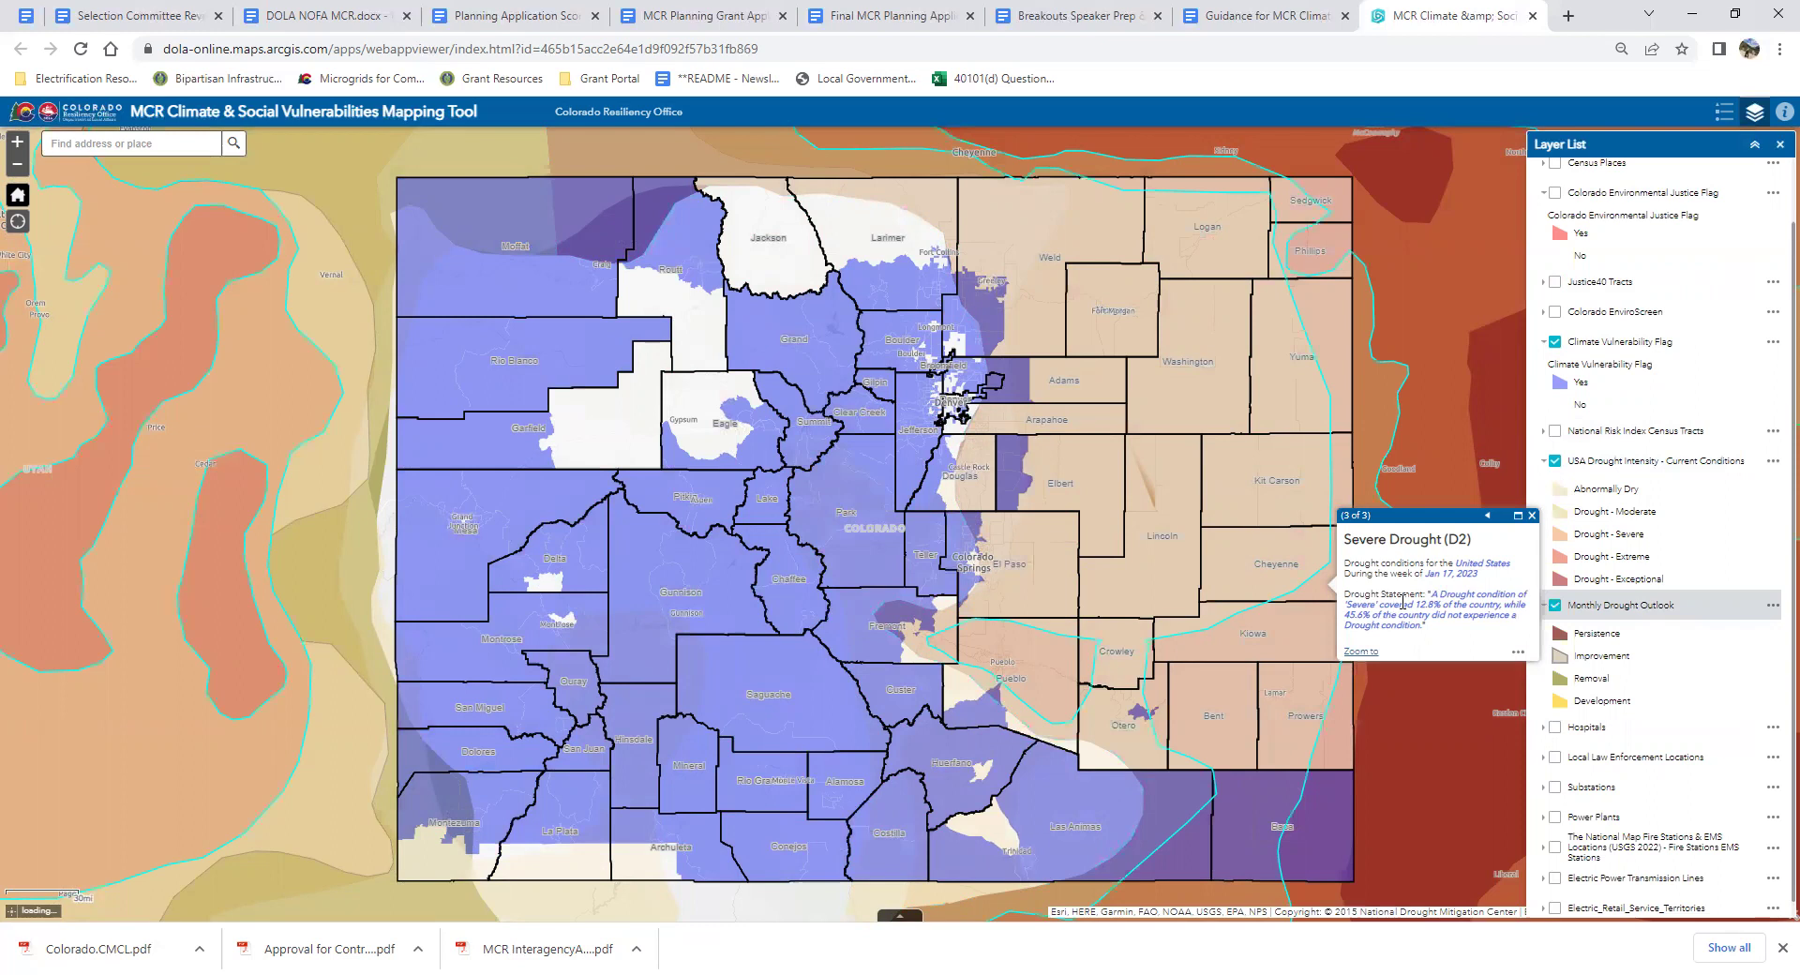
Hide the Monthly Drought Outlook, USA Drought Intensity and Climate Vulnerability Flag layers.
click(1555, 605)
click(1555, 461)
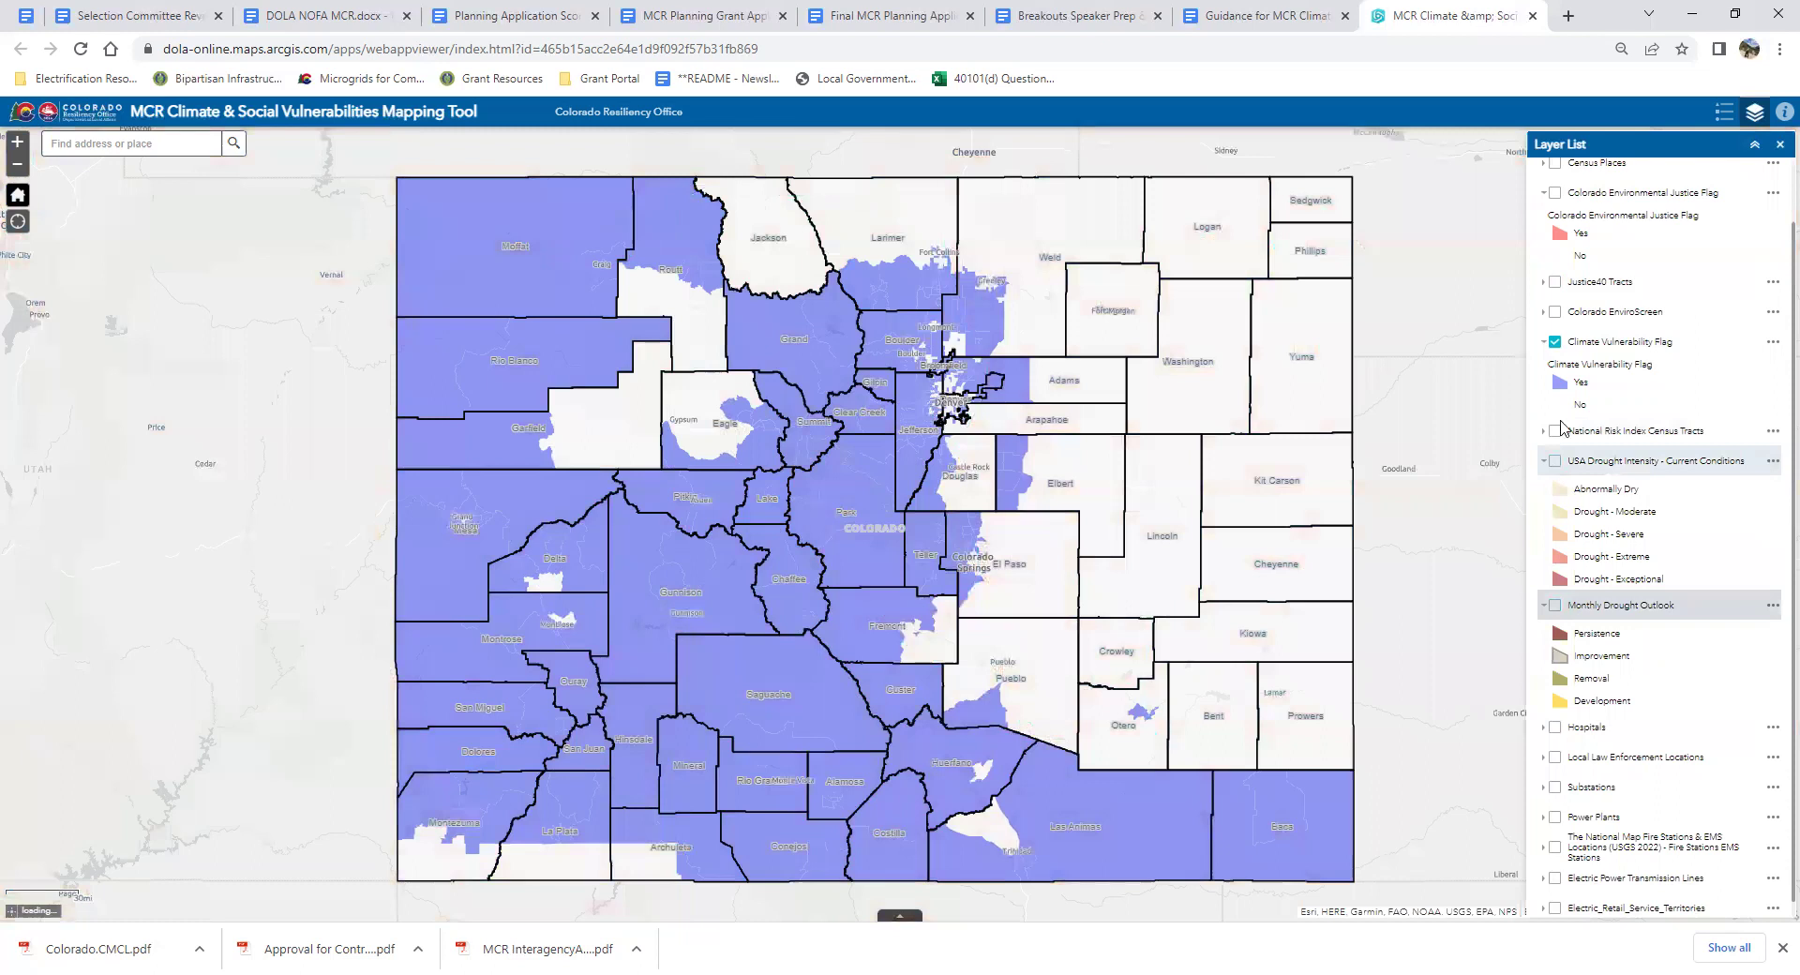
click(1554, 342)
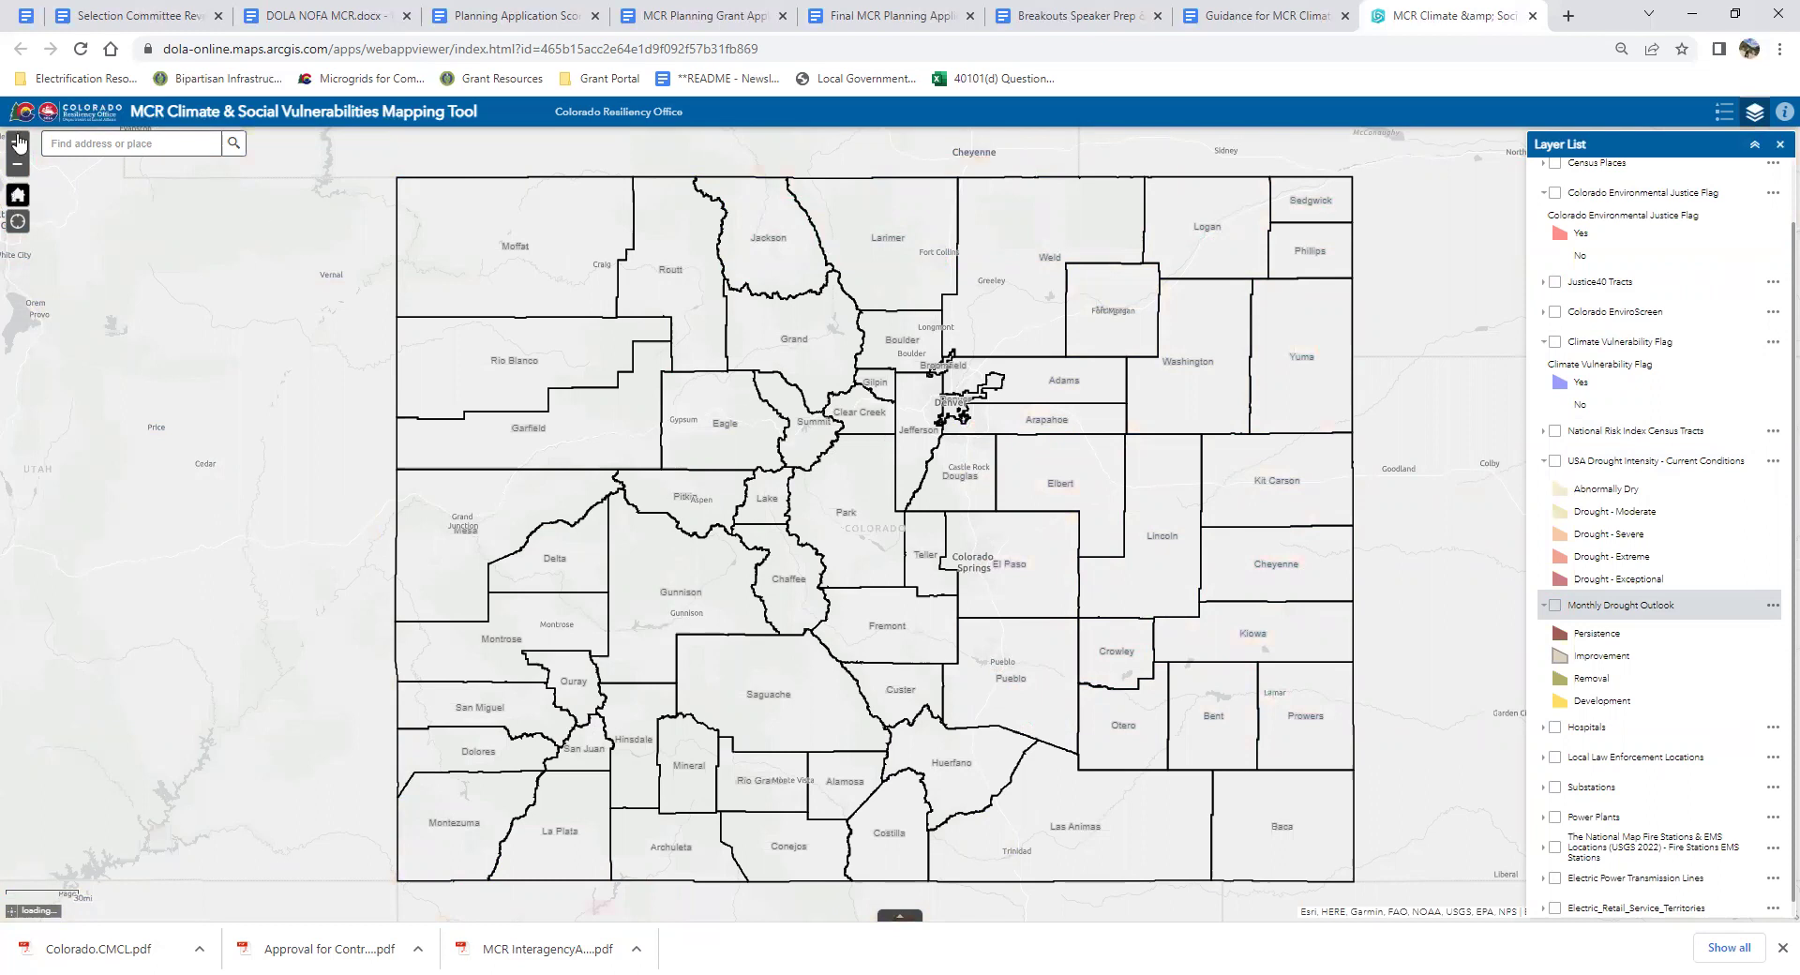
click(17, 164)
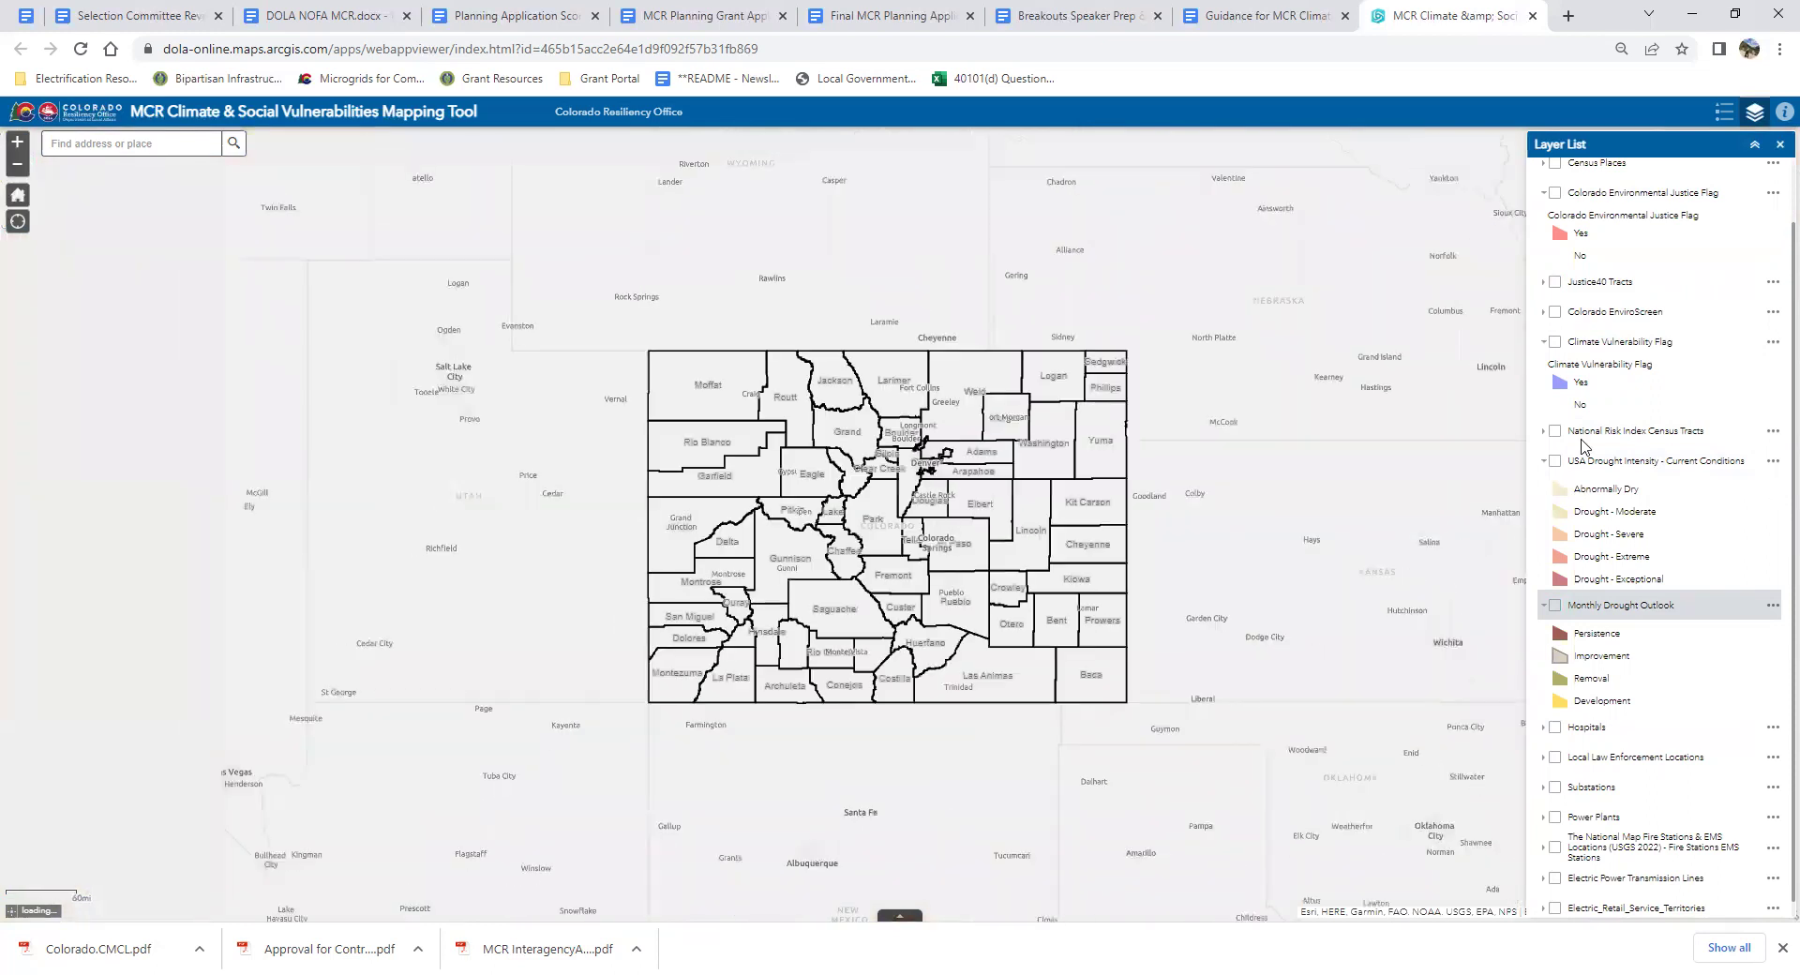
Collapse the legends of the two drought layers, the Colorado Environmental Justice Flag and the Climate Vulnerability Flag.
click(1542, 462)
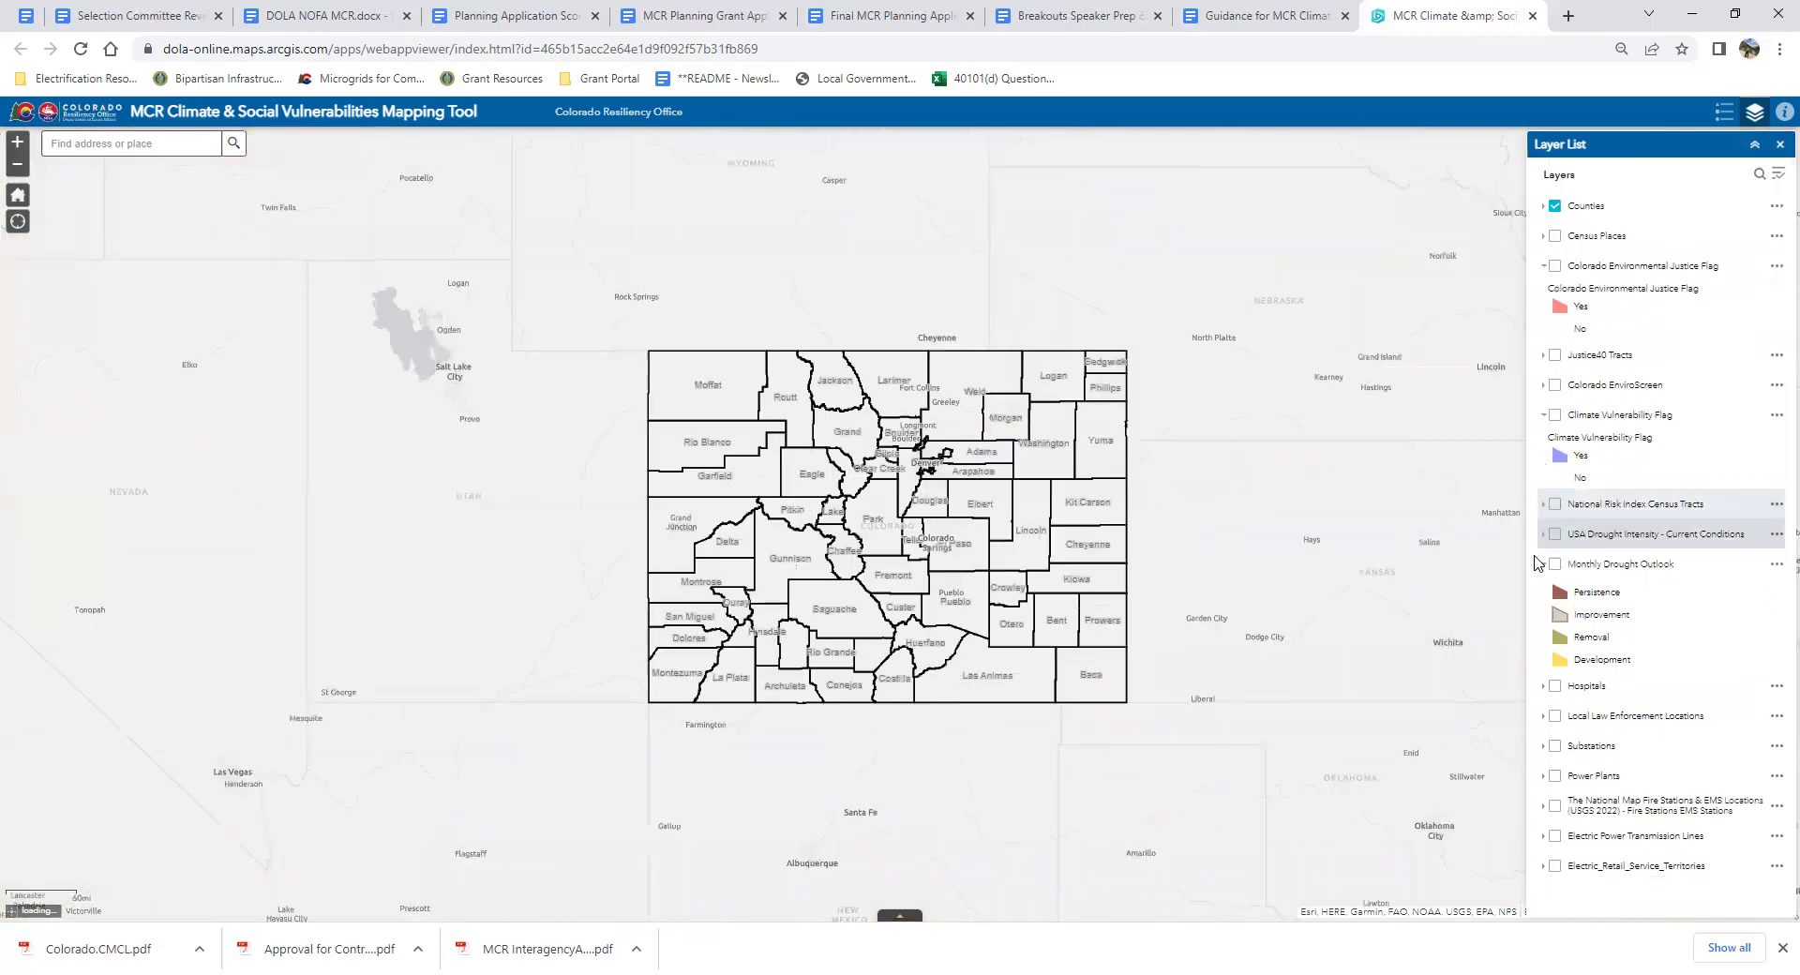
click(1542, 563)
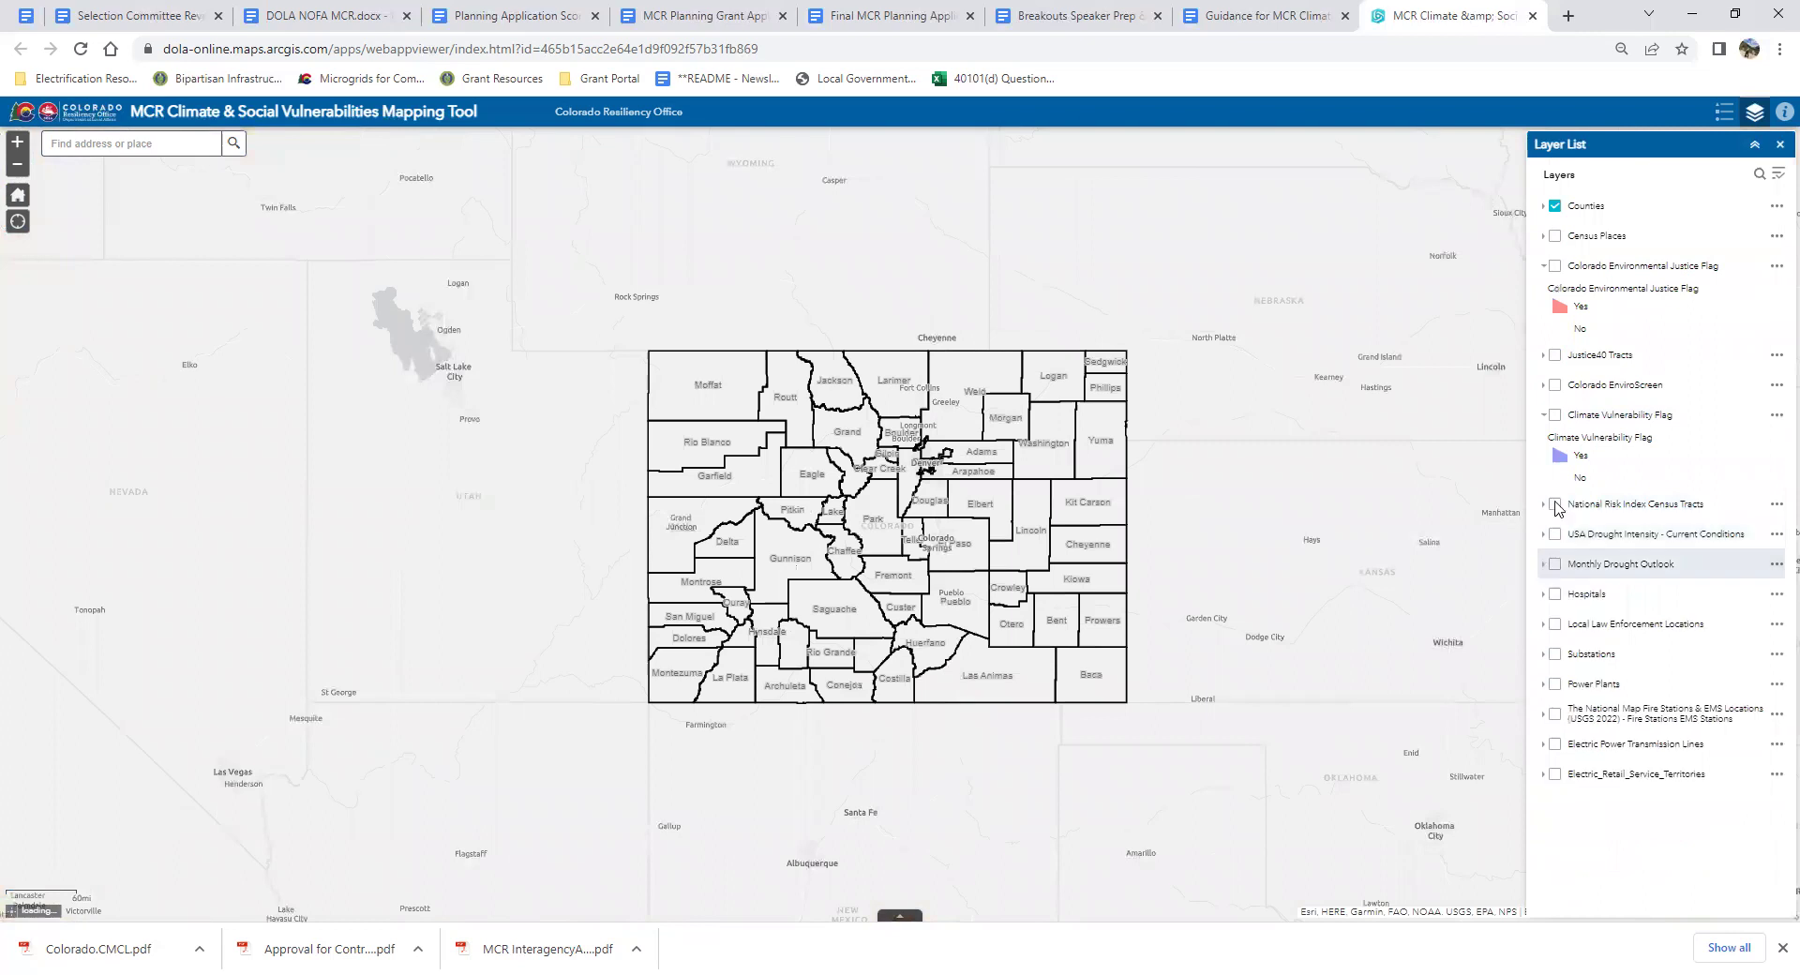
click(1543, 267)
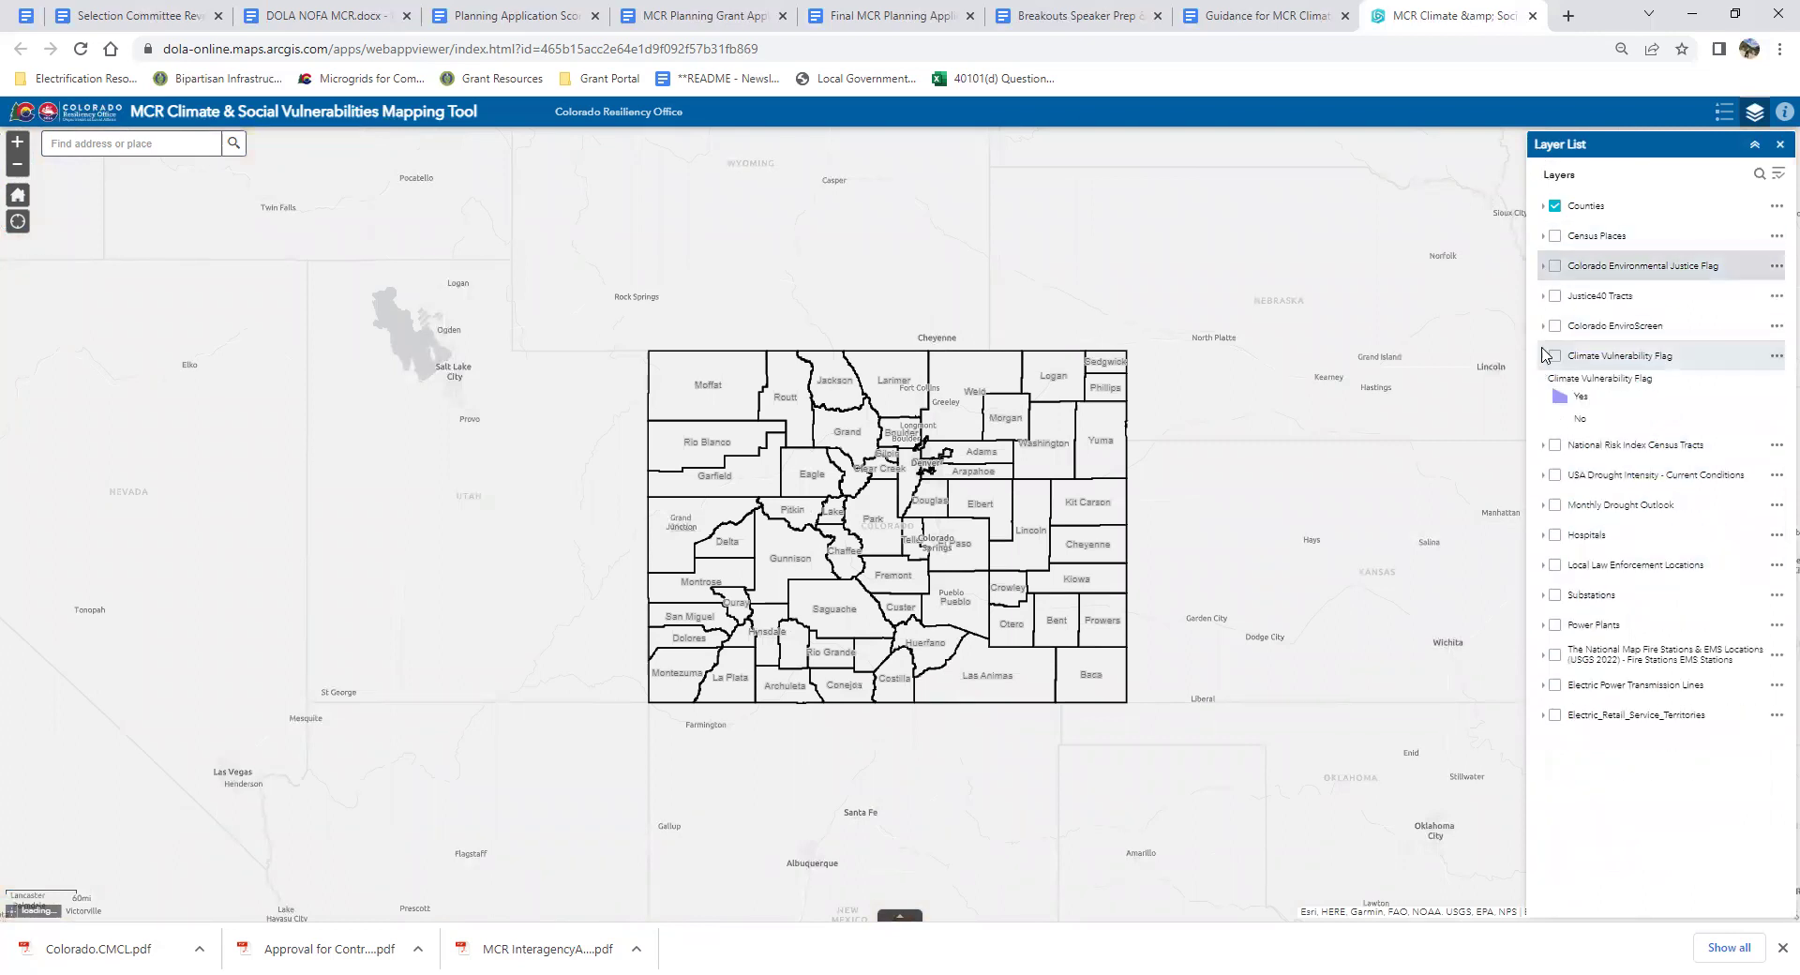
click(1544, 364)
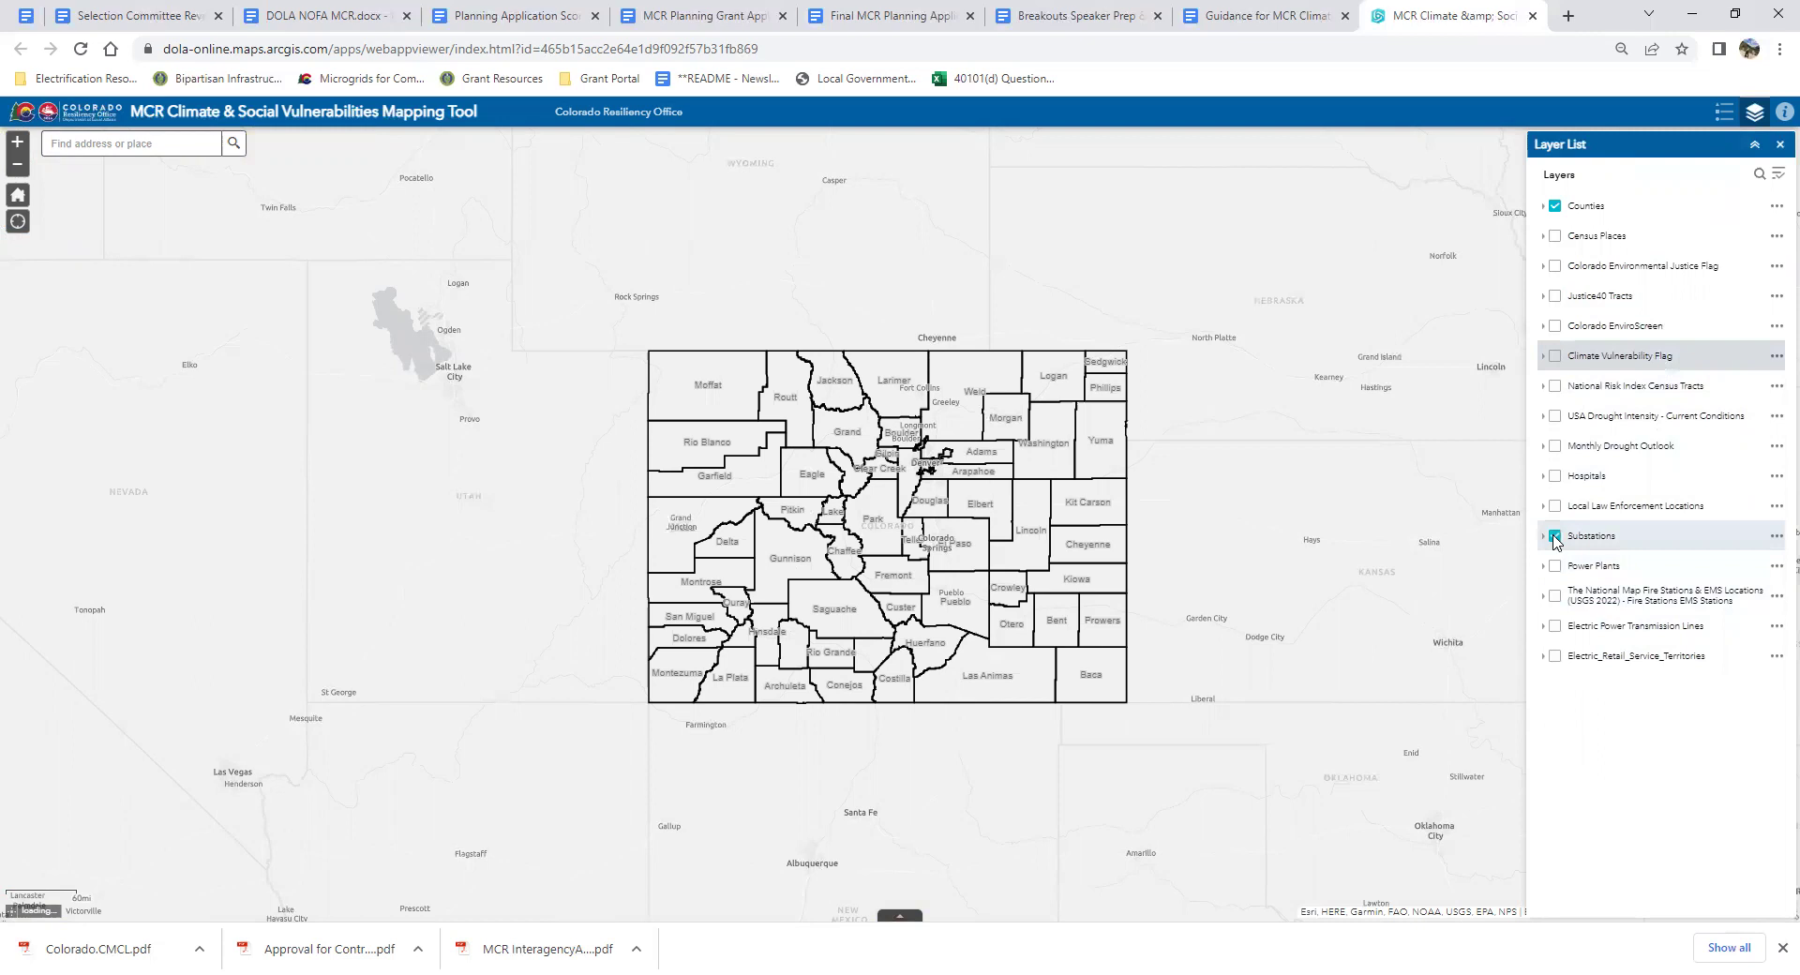
Turn on the Substations, Power Plants and Hospitals layers and inspect the record of a substation in Rio Blanco County.
click(1554, 537)
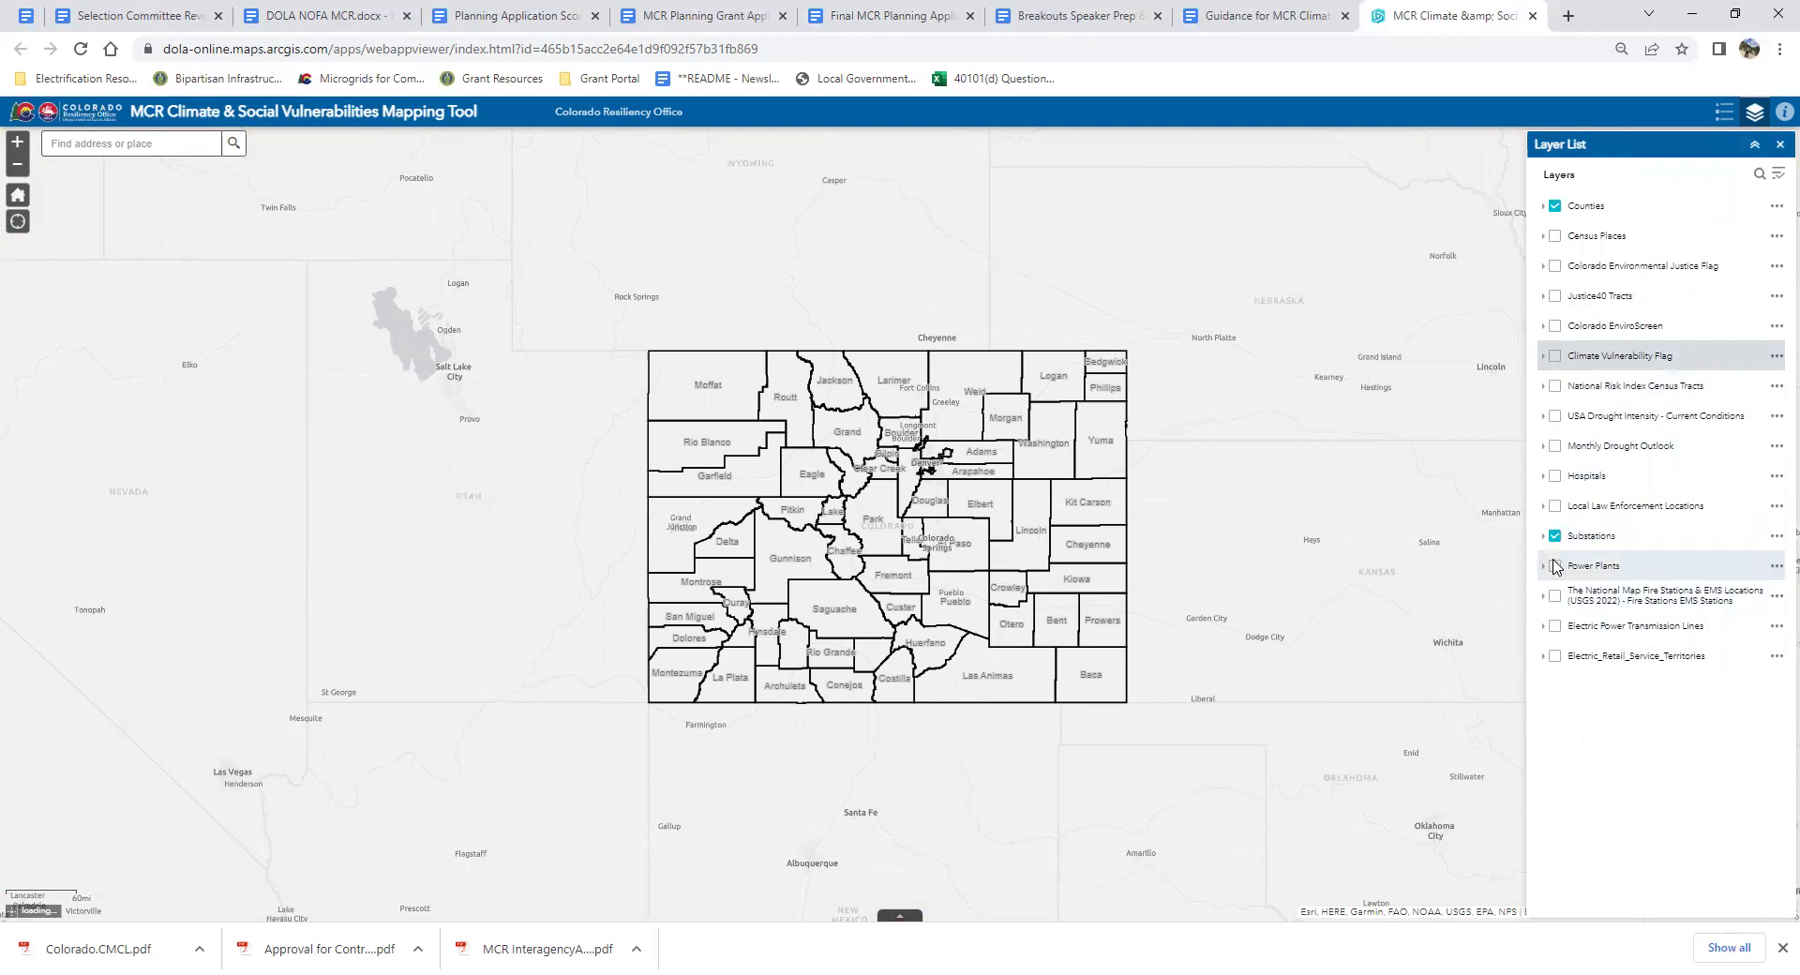
click(1554, 476)
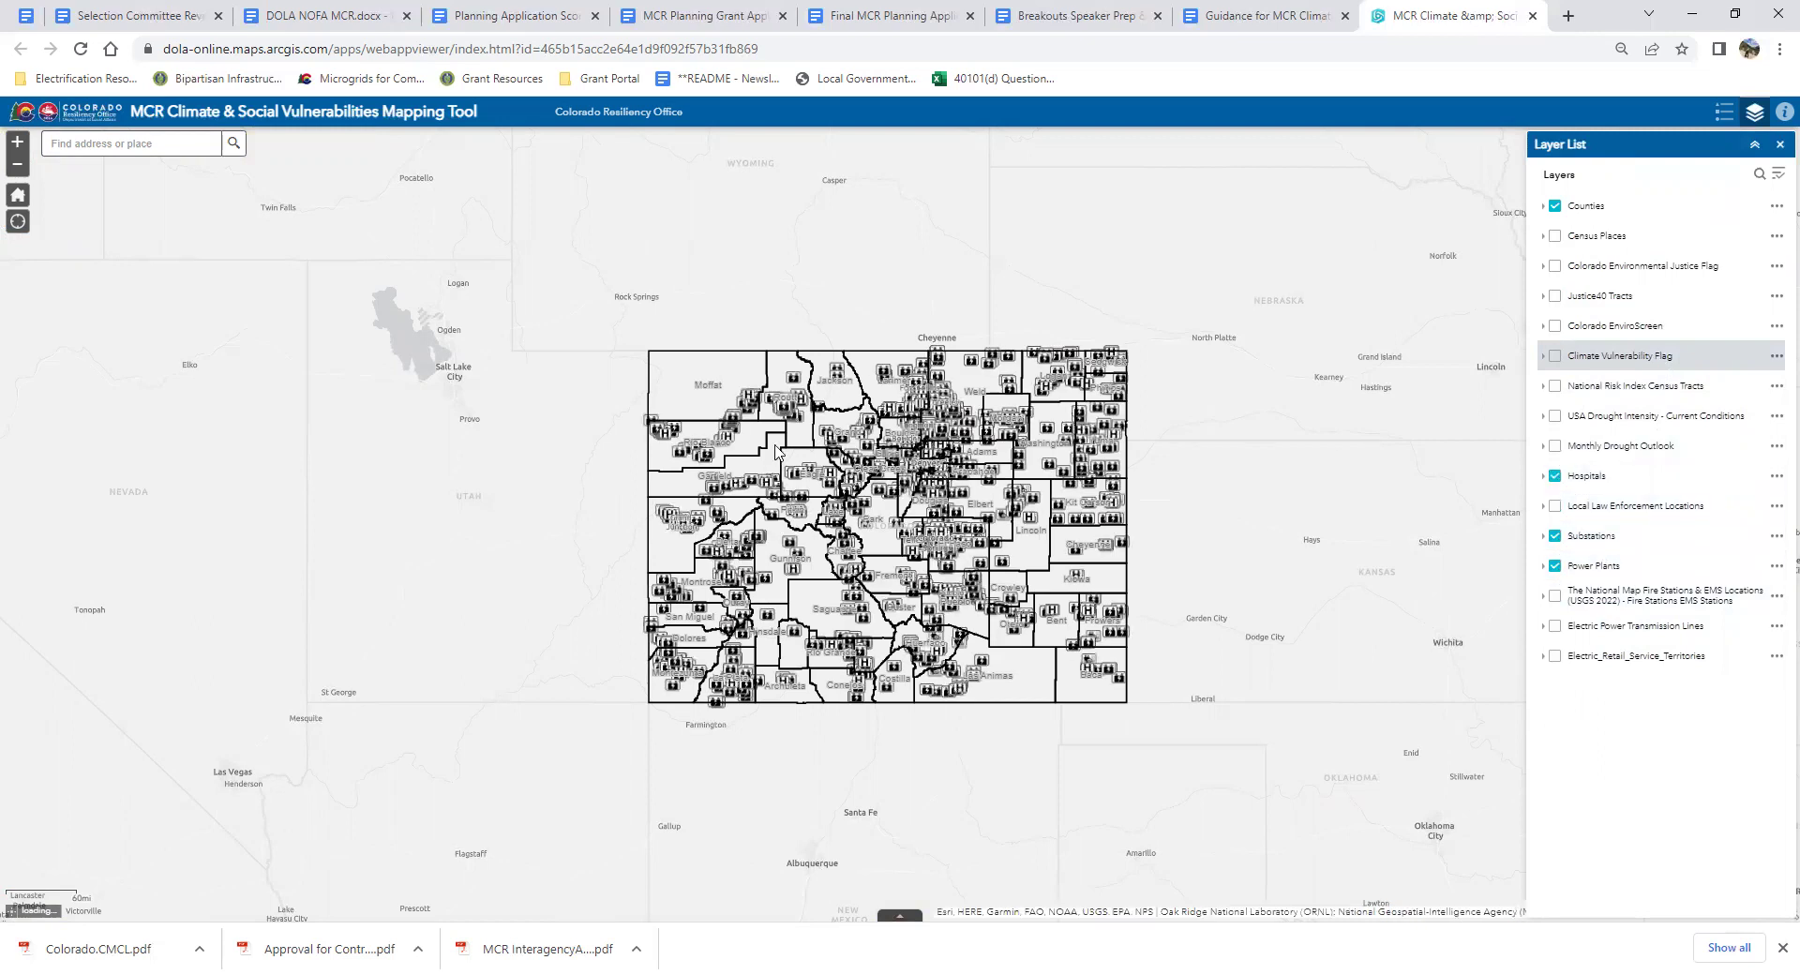
scroll(779, 447, up, 1)
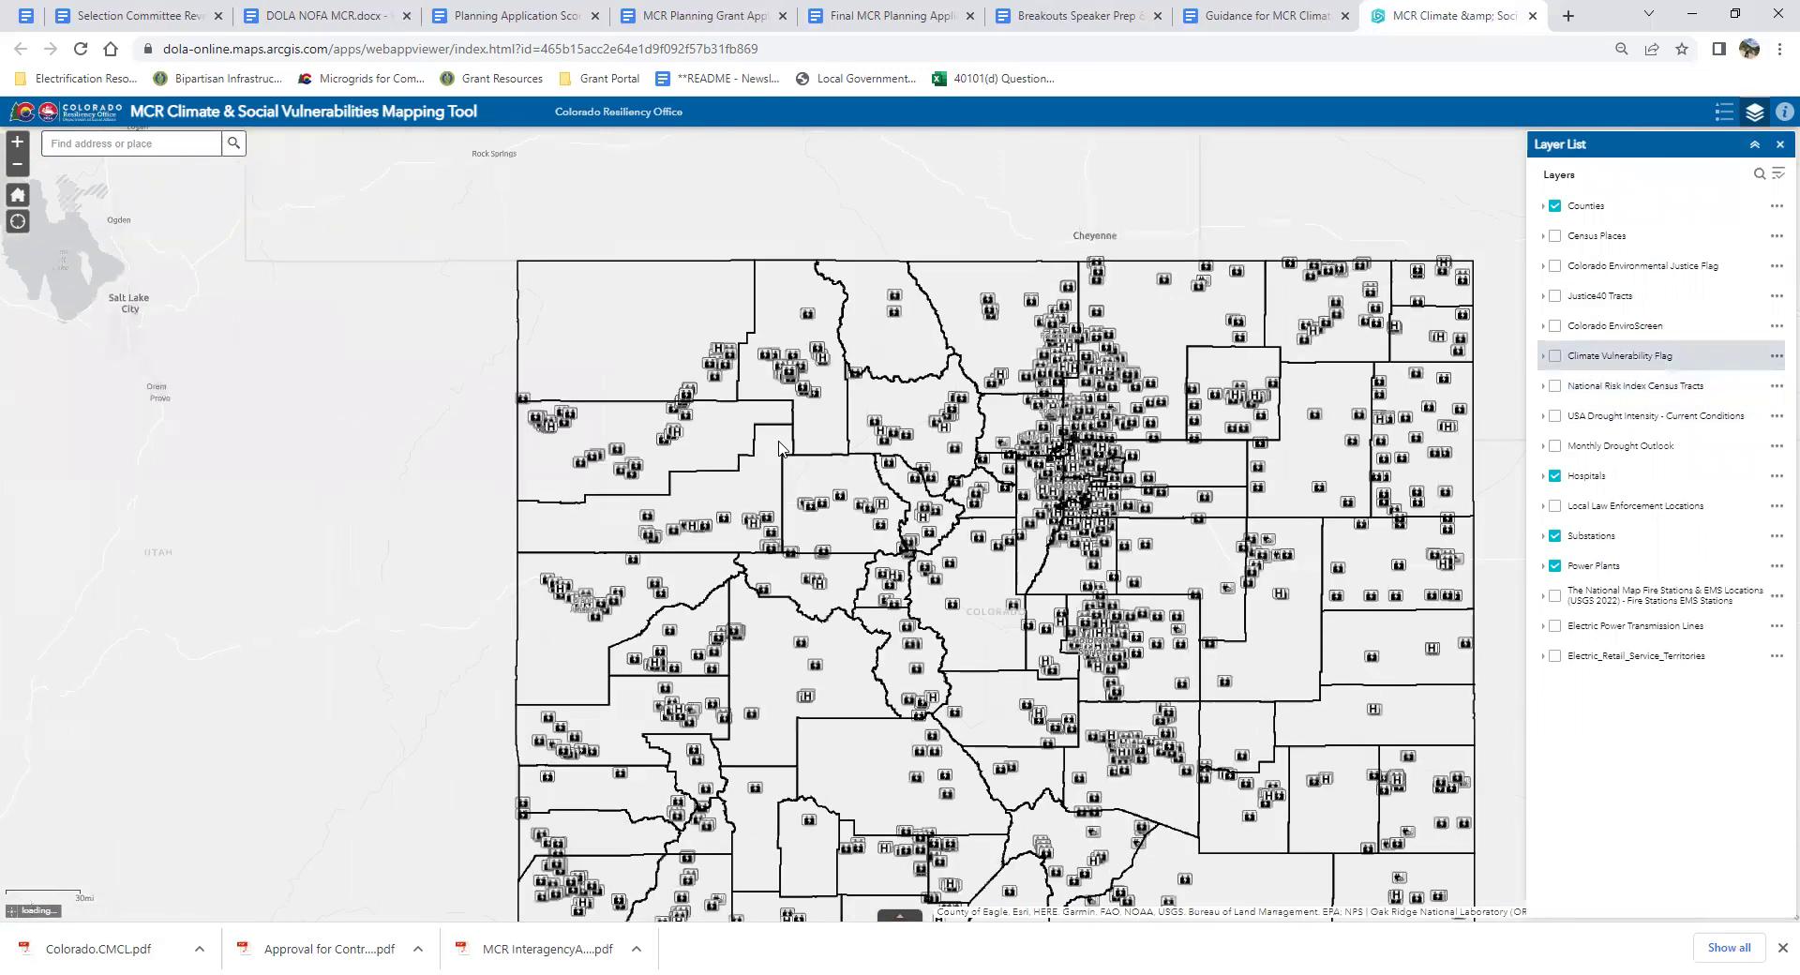
scroll(779, 446, up, 1)
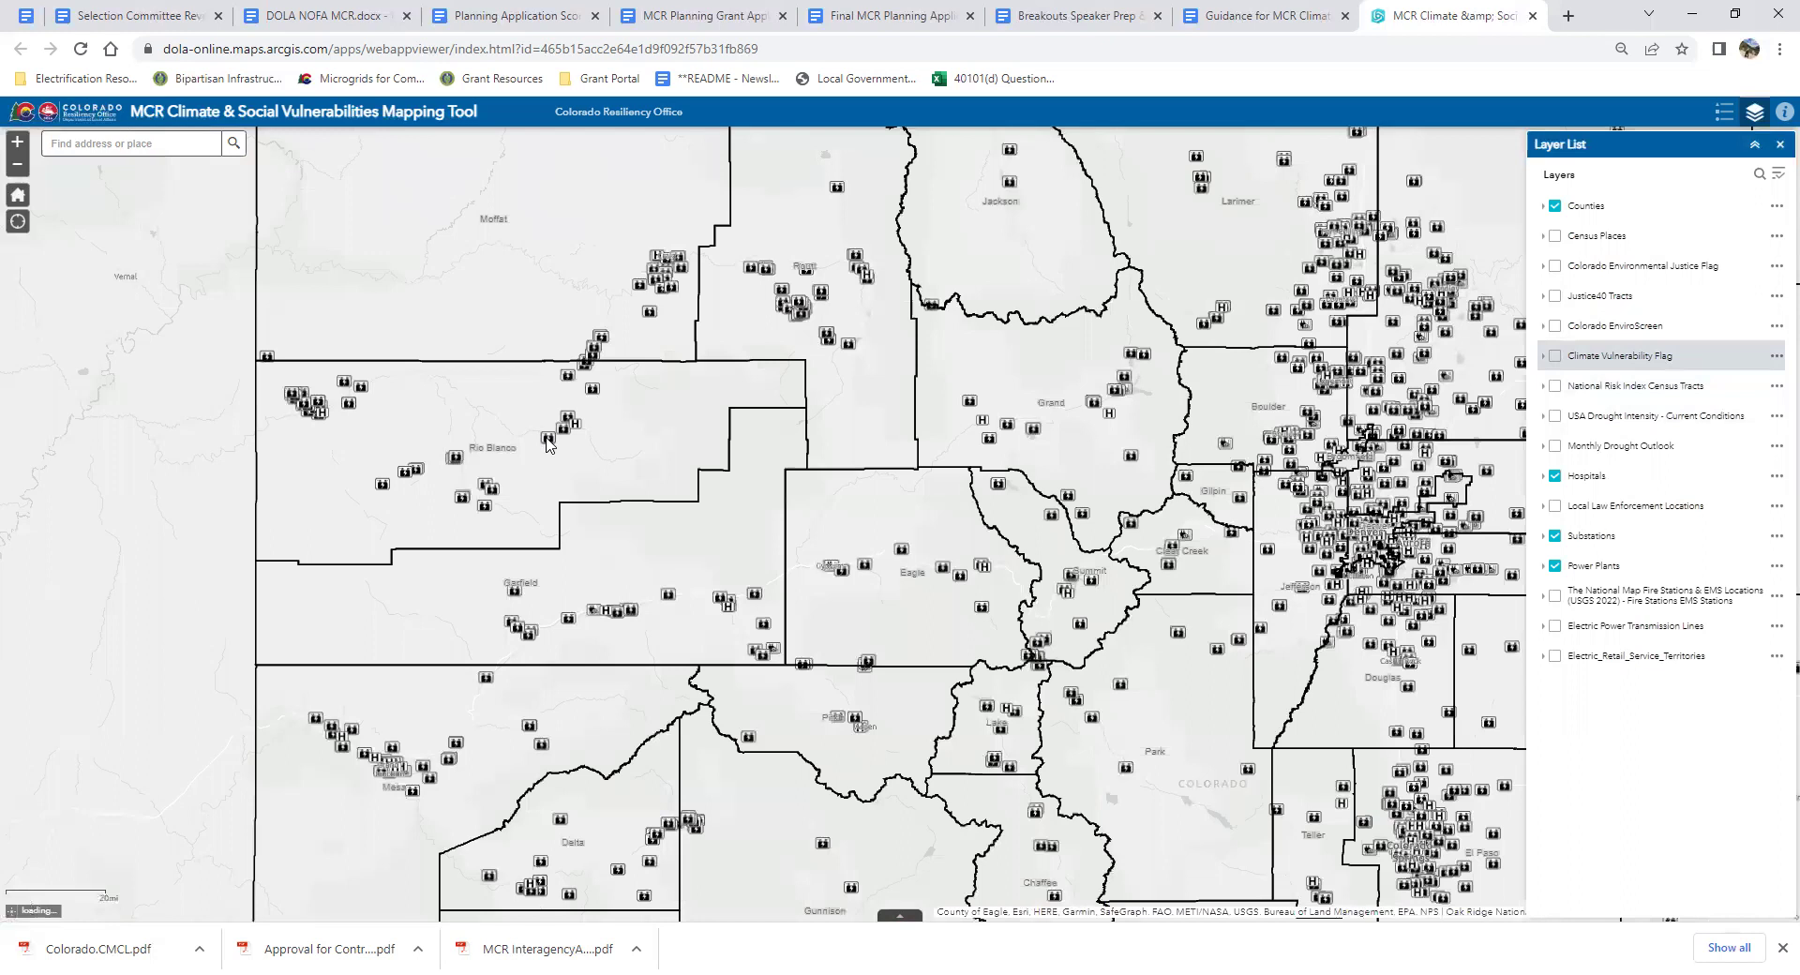
click(548, 440)
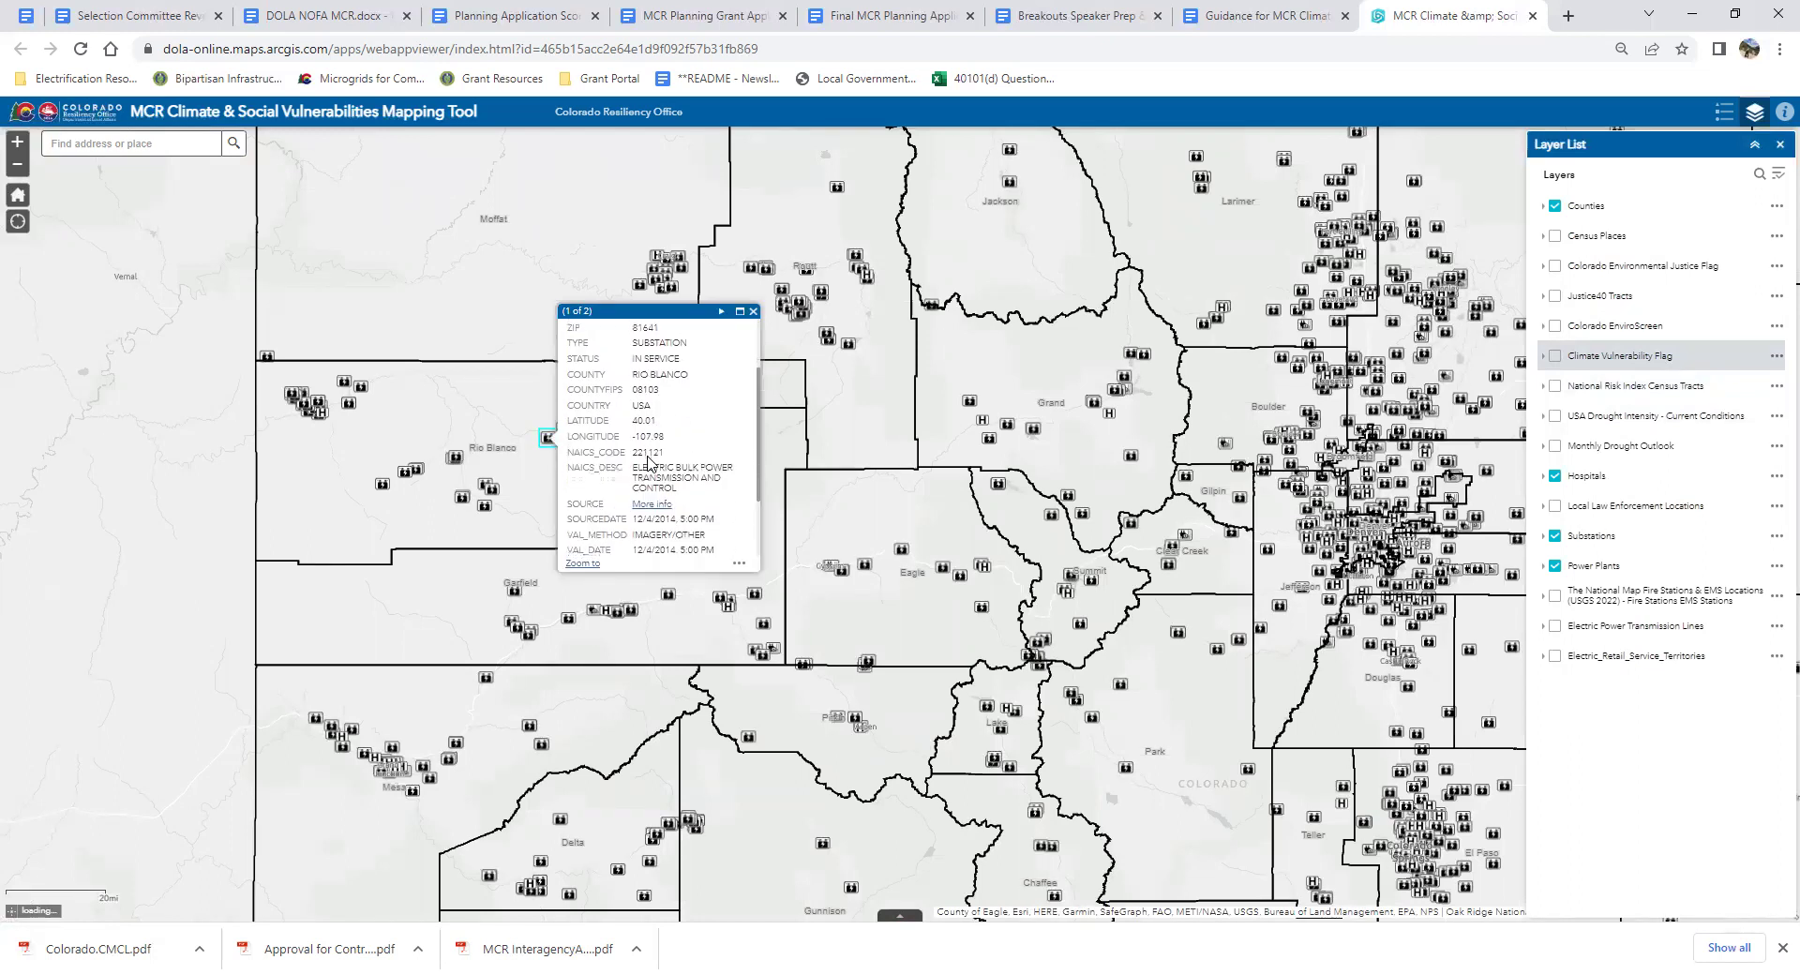
click(518, 388)
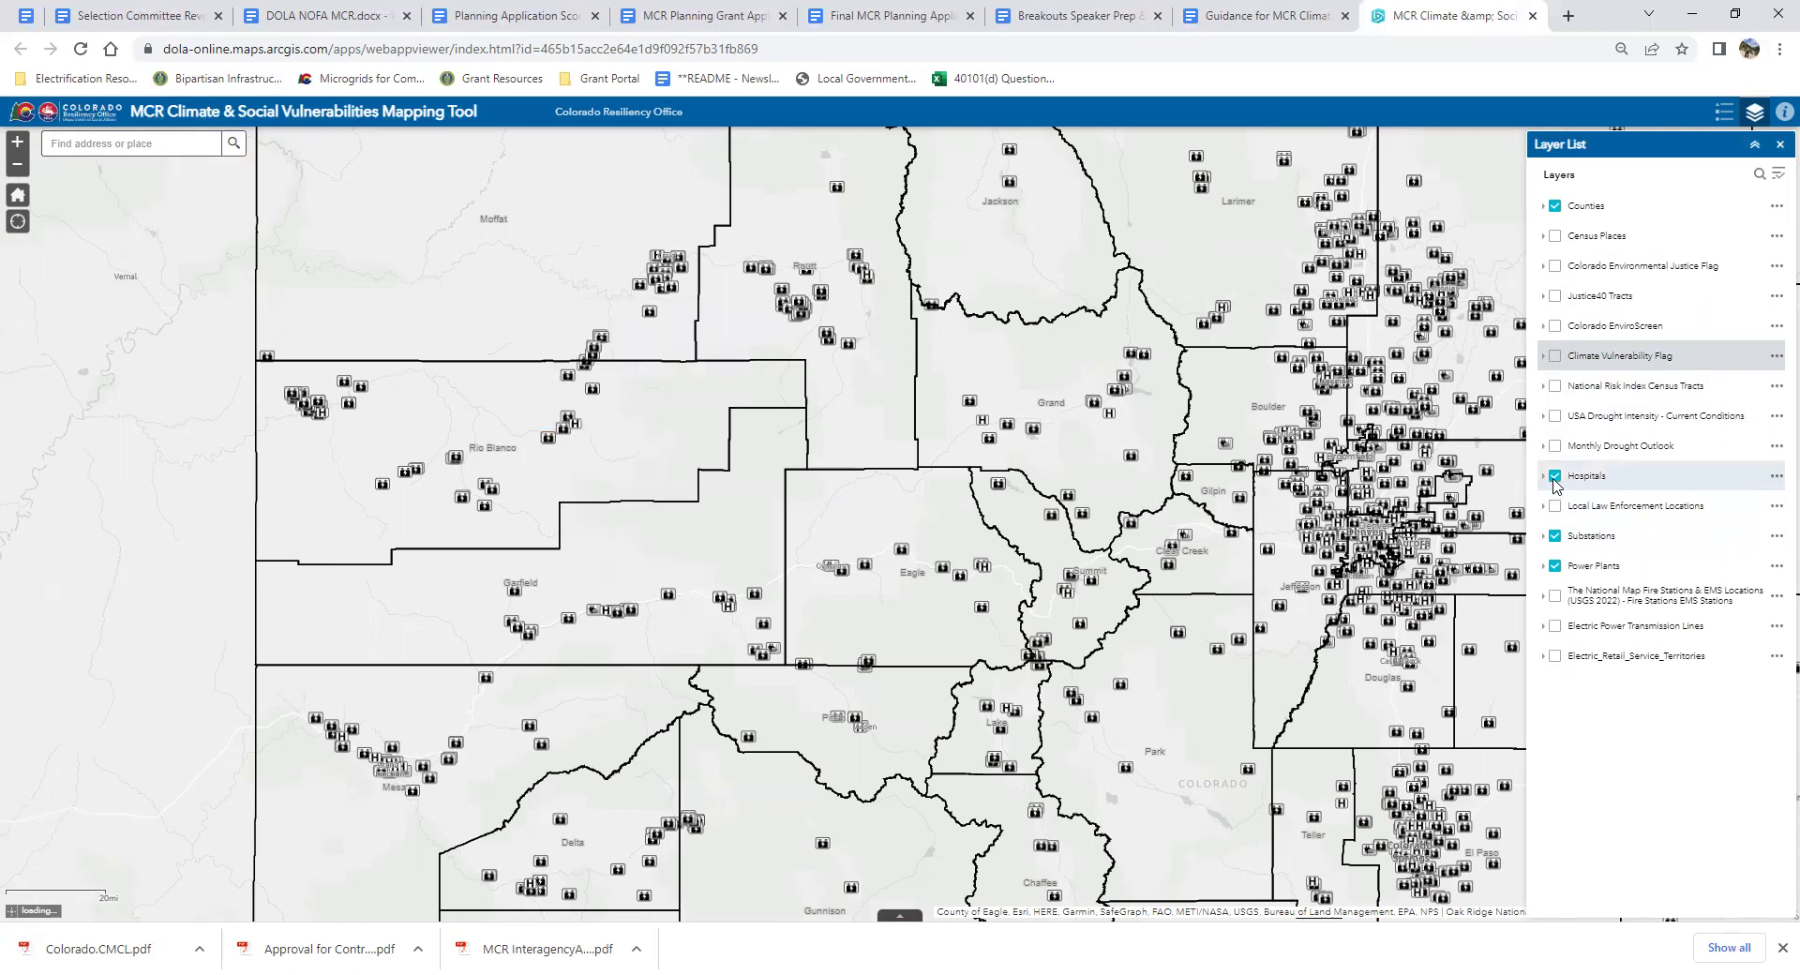
Replace the Hospitals, Substations and Power Plants layers with Electric Power Transmission Lines and Electric_Retail_Service_Territories, restoring the map's default extent.
click(1555, 477)
click(1555, 535)
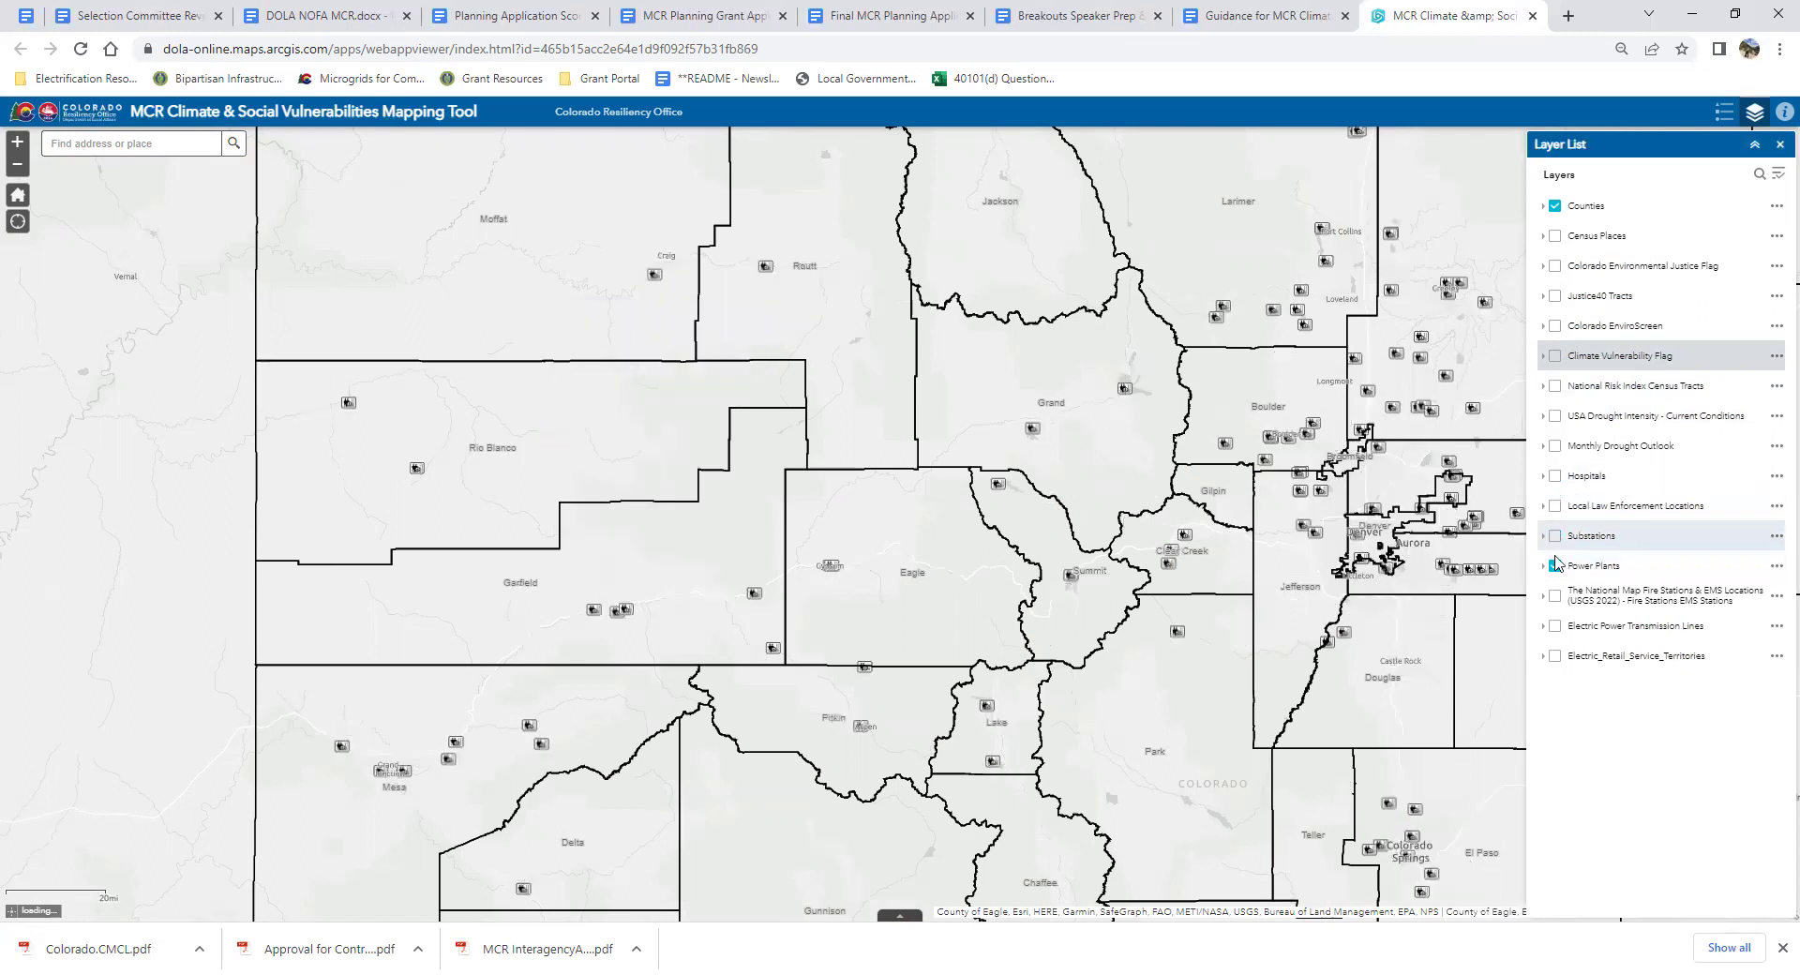
click(1556, 566)
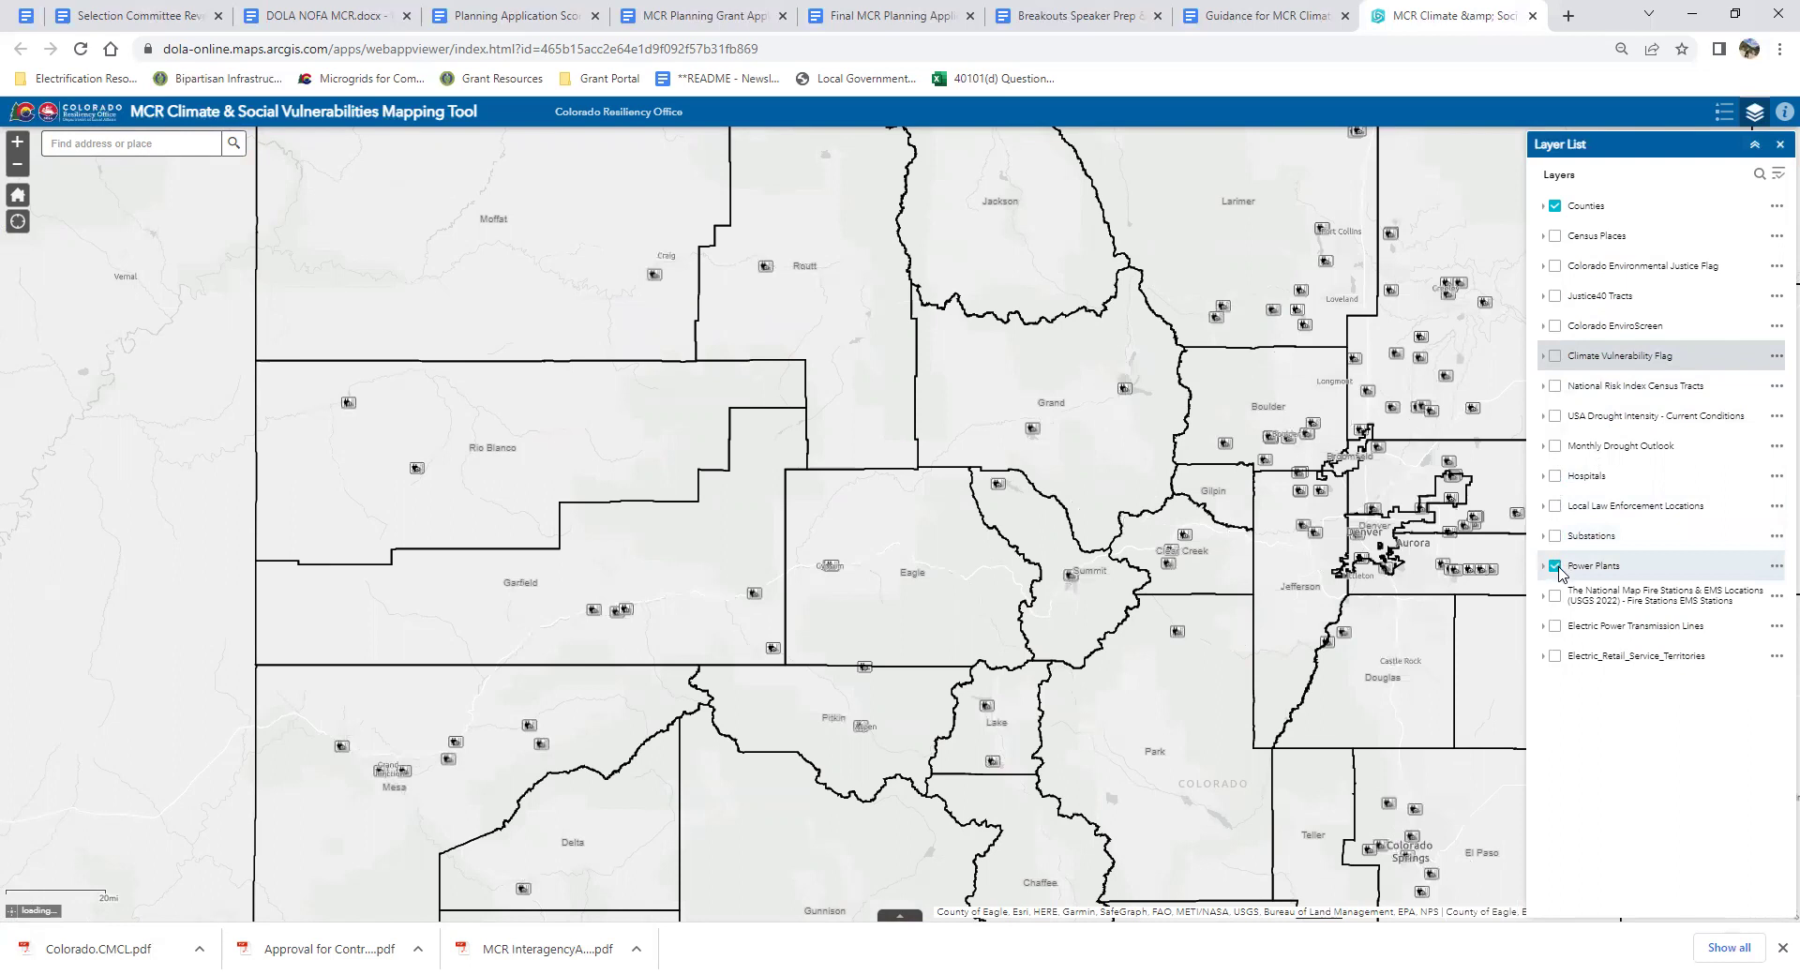
click(1556, 626)
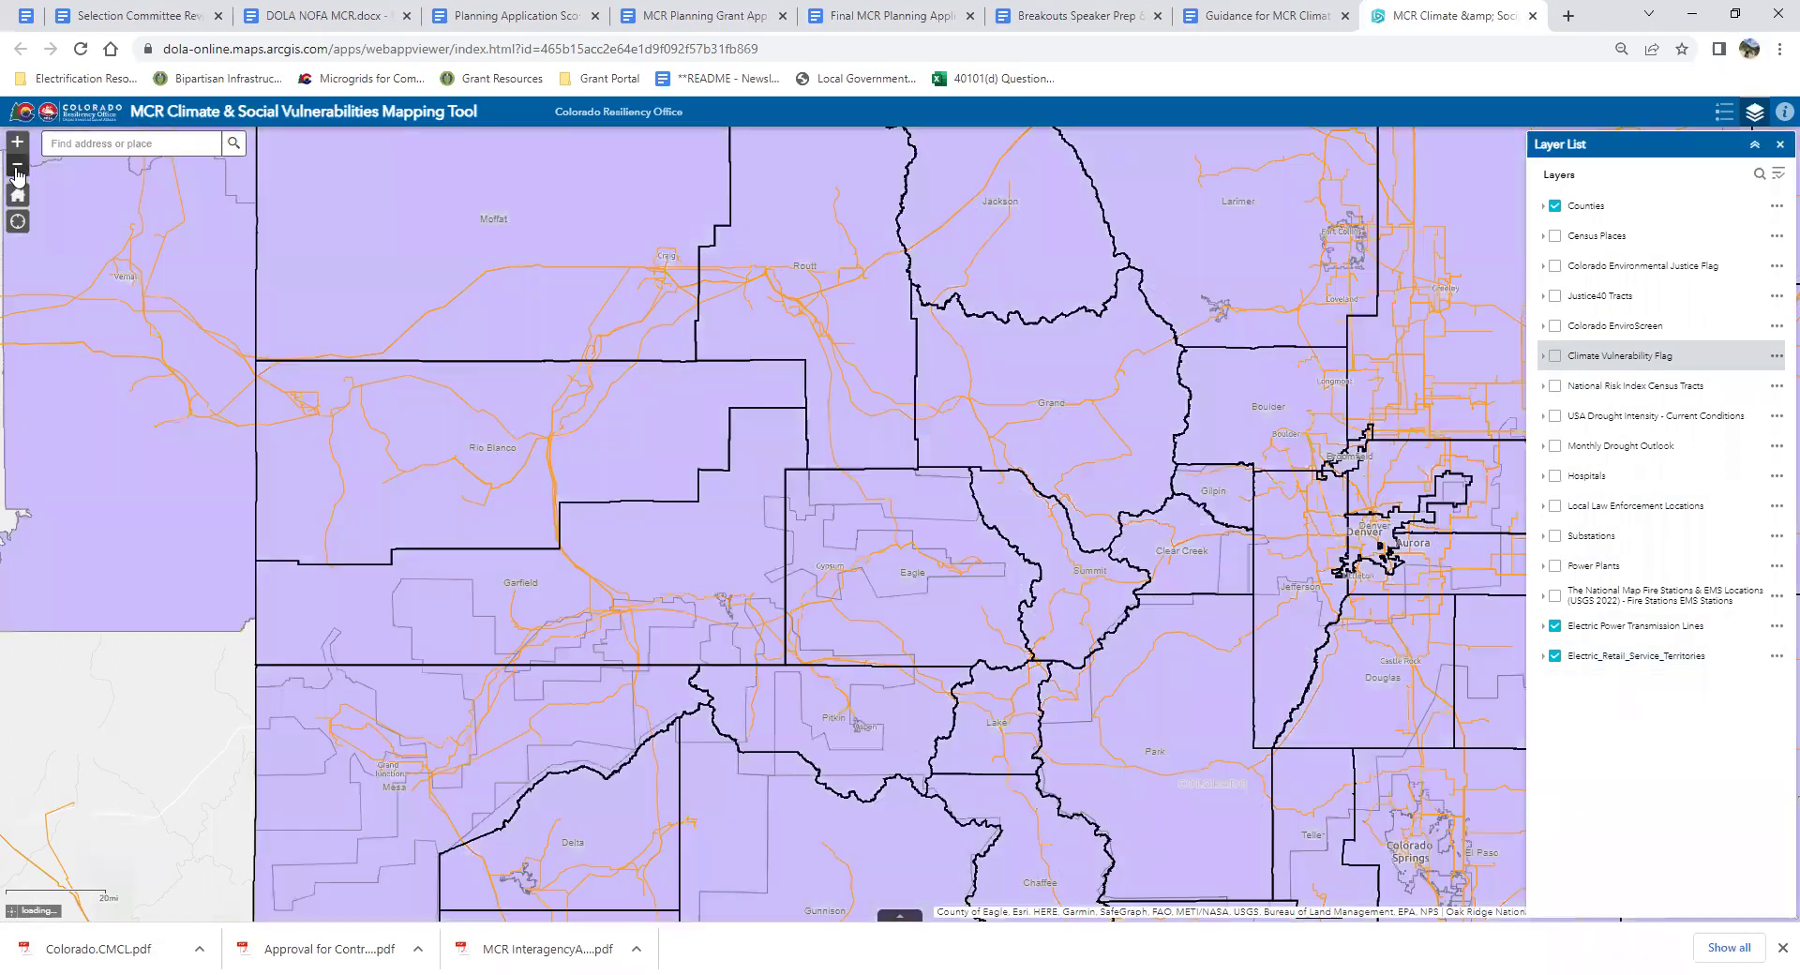
click(17, 167)
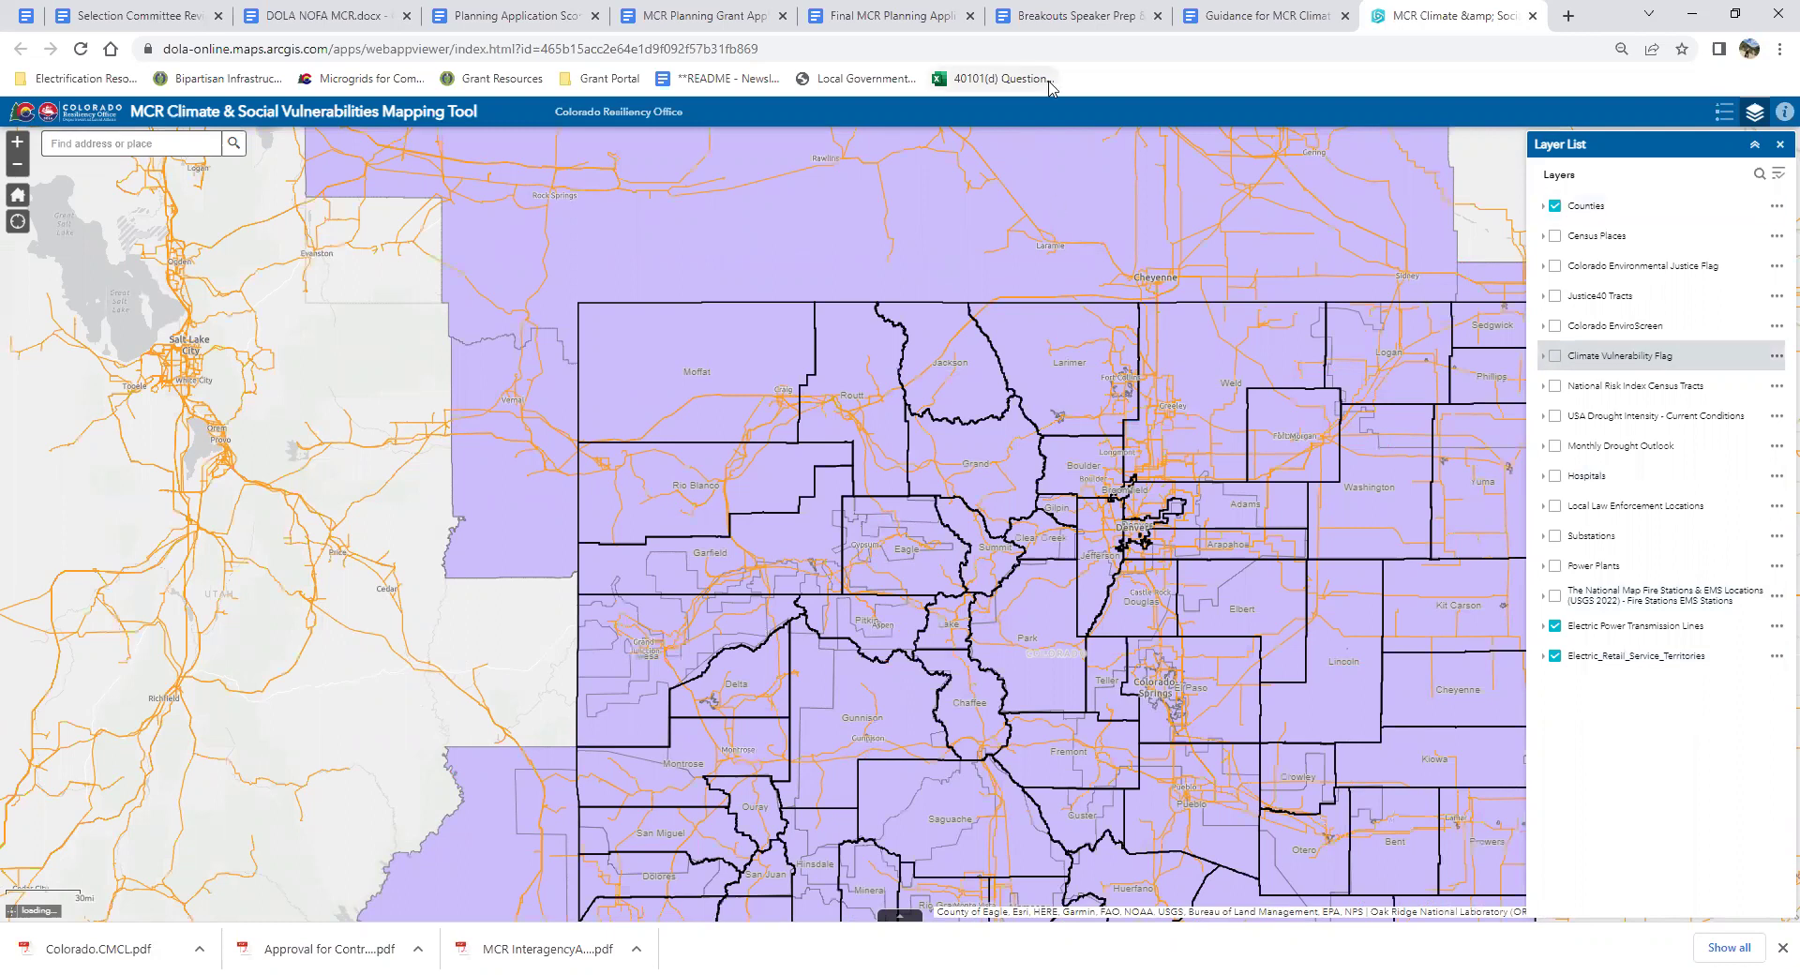
click(17, 195)
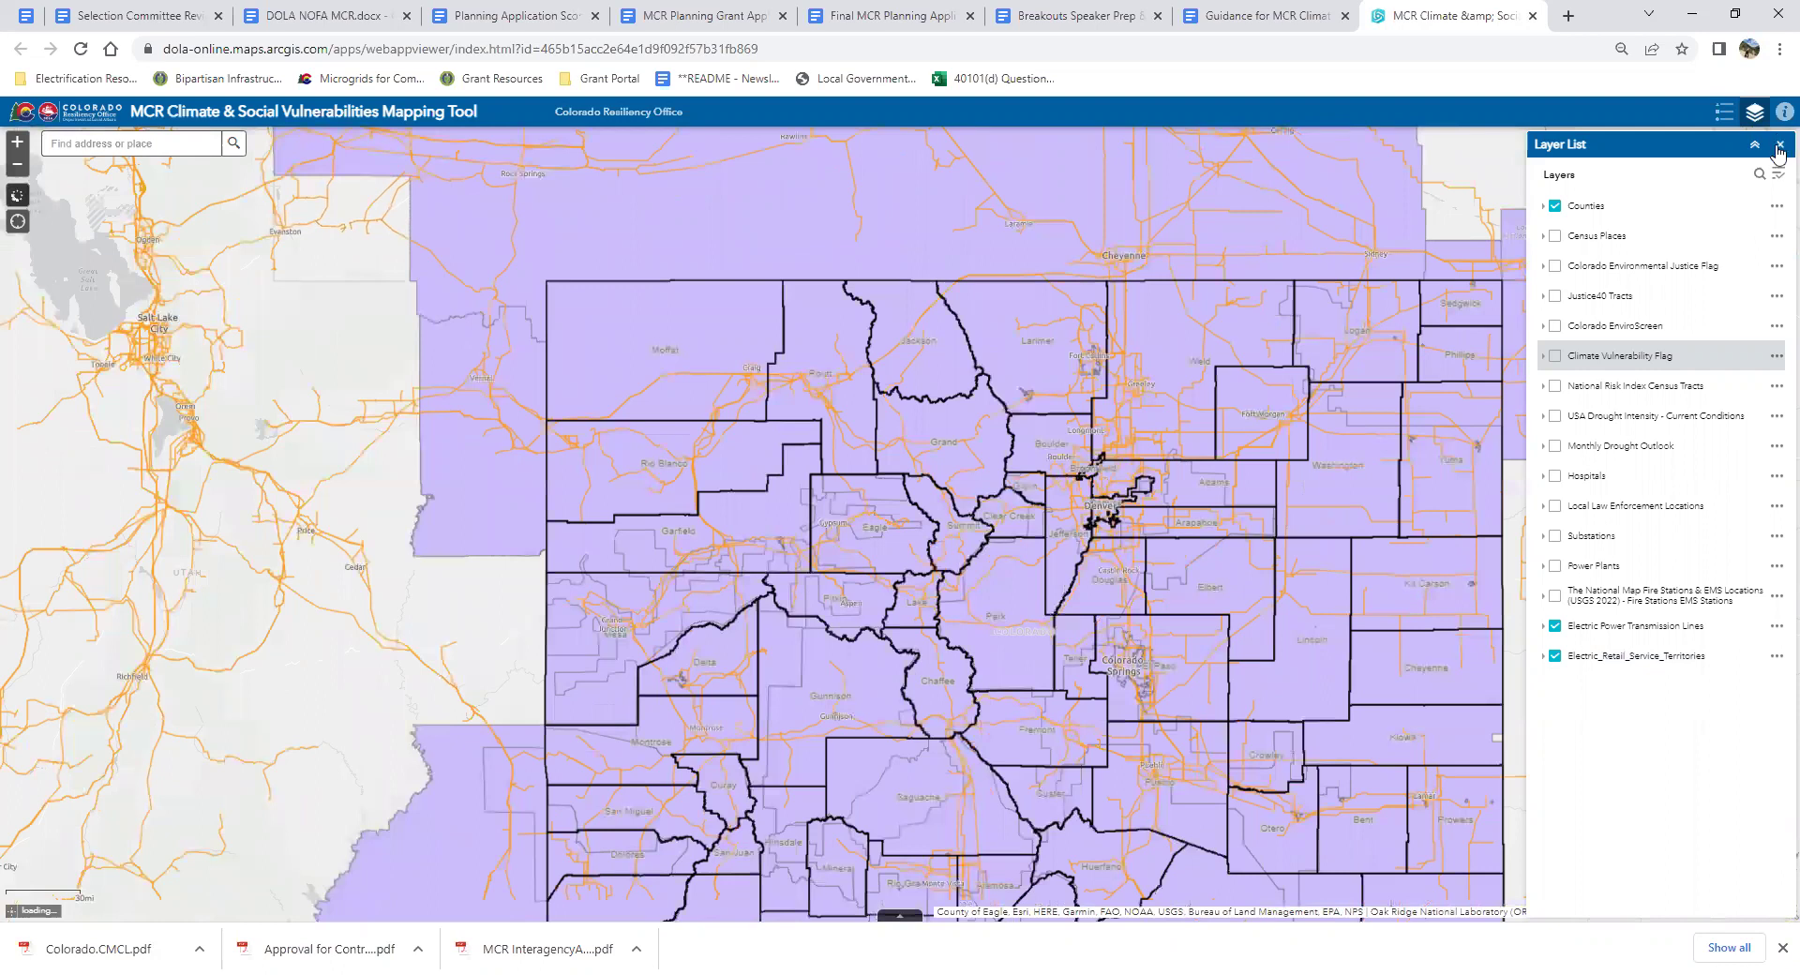
Hide the Electric Power Transmission Lines and Electric_Retail_Service_Territories layers, keeping the layer list open.
click(1780, 145)
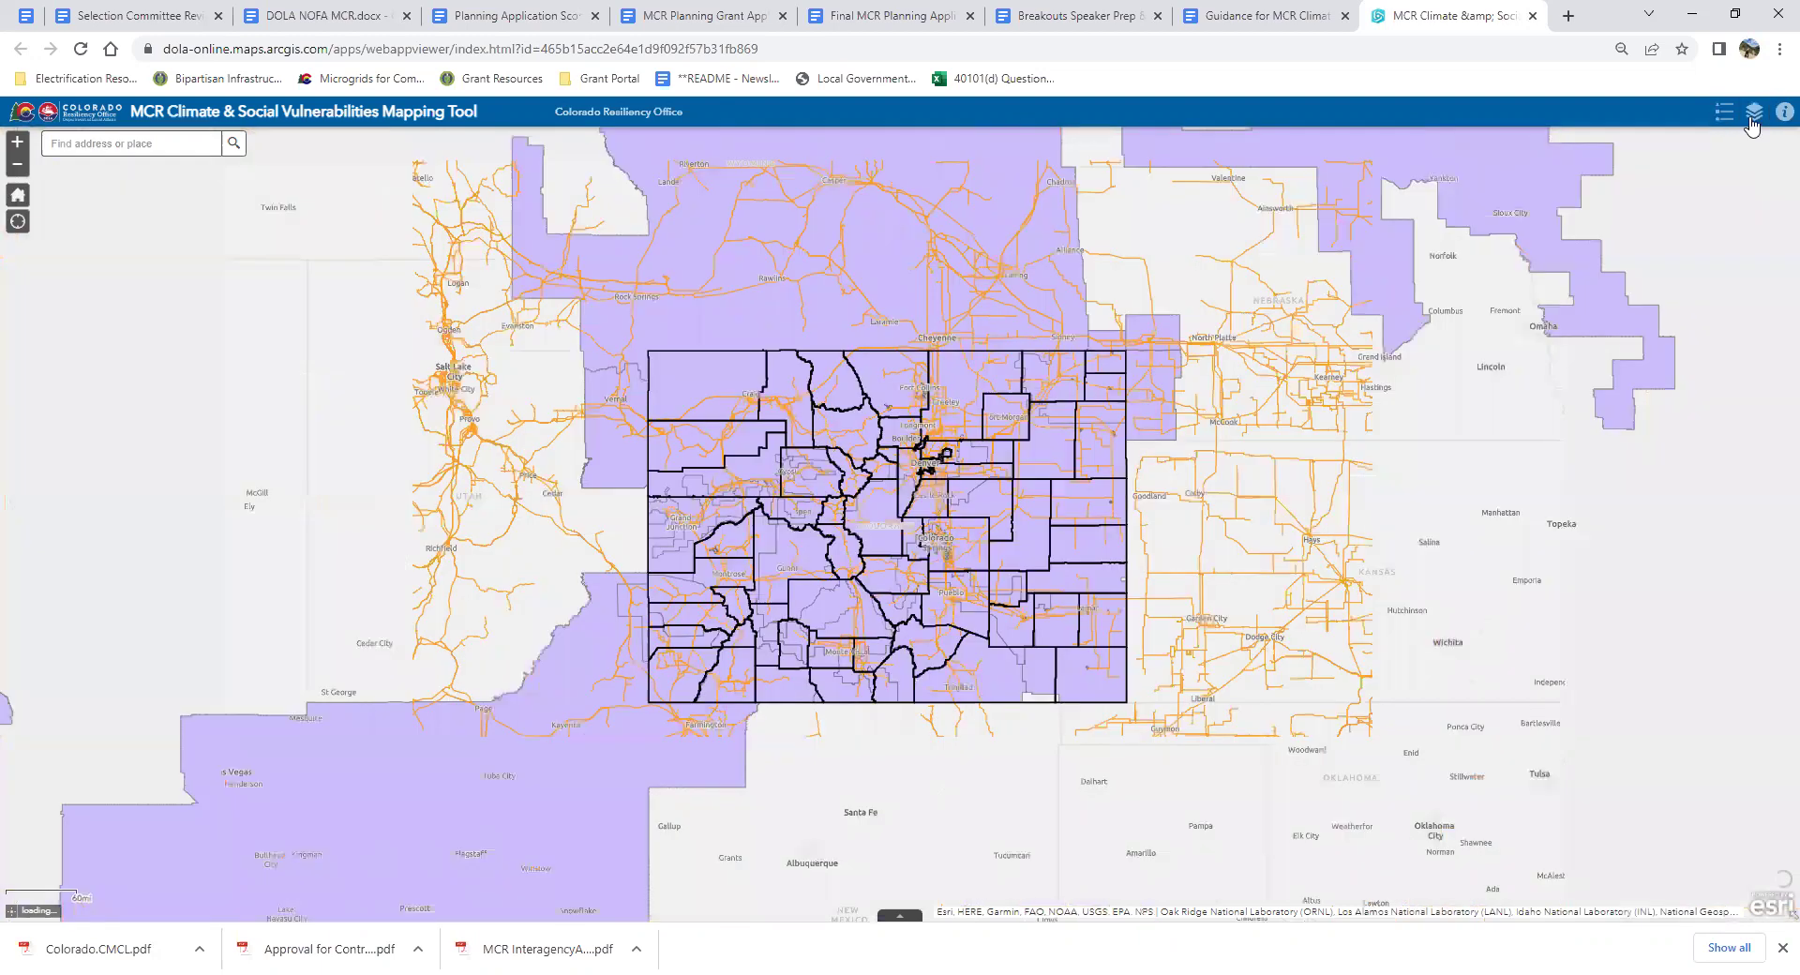
click(1752, 114)
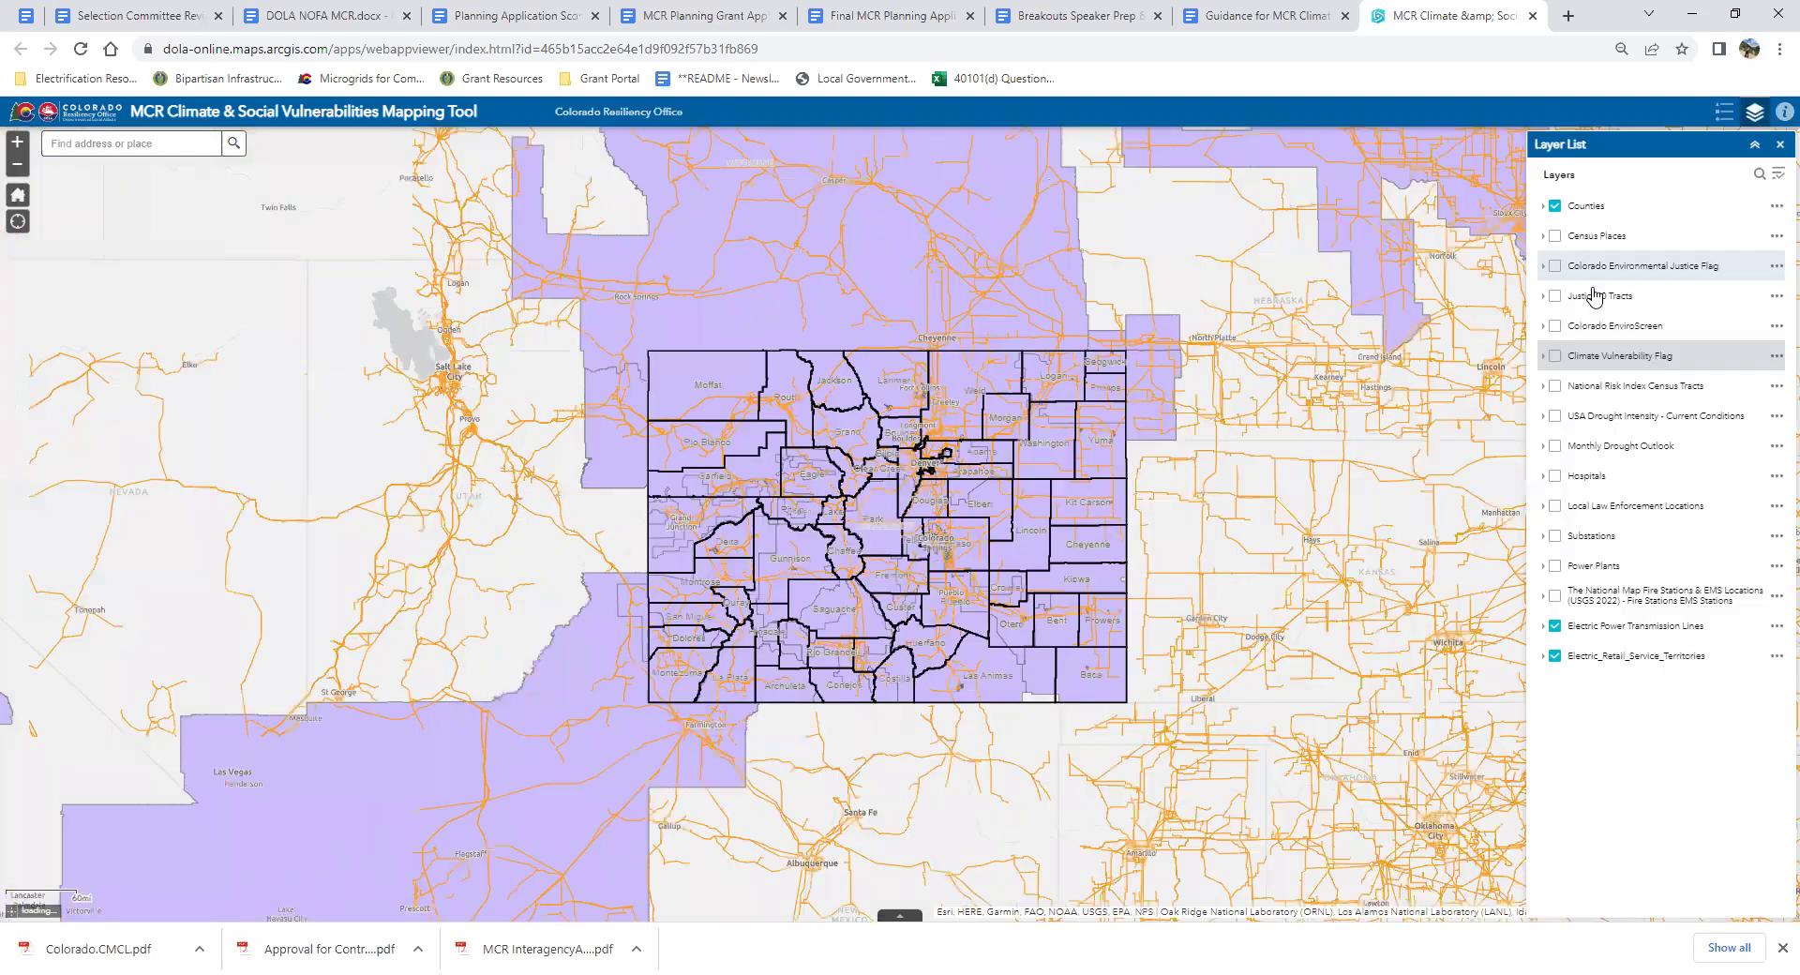
click(1557, 627)
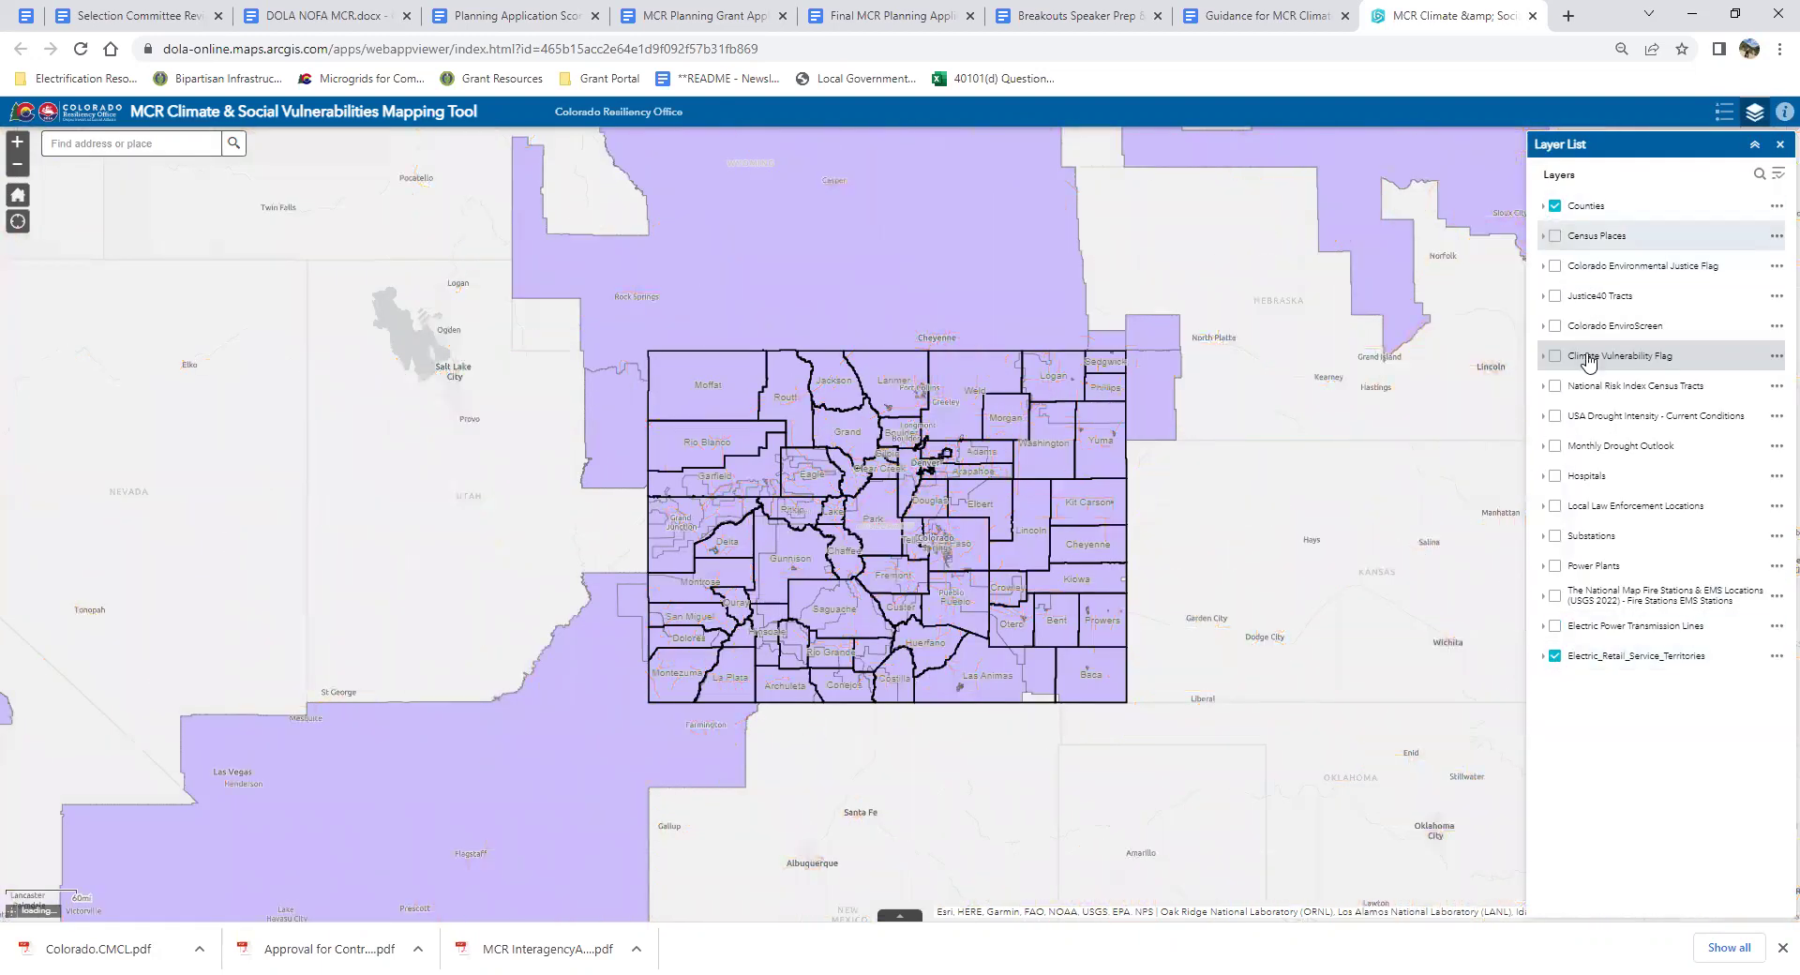
click(1555, 657)
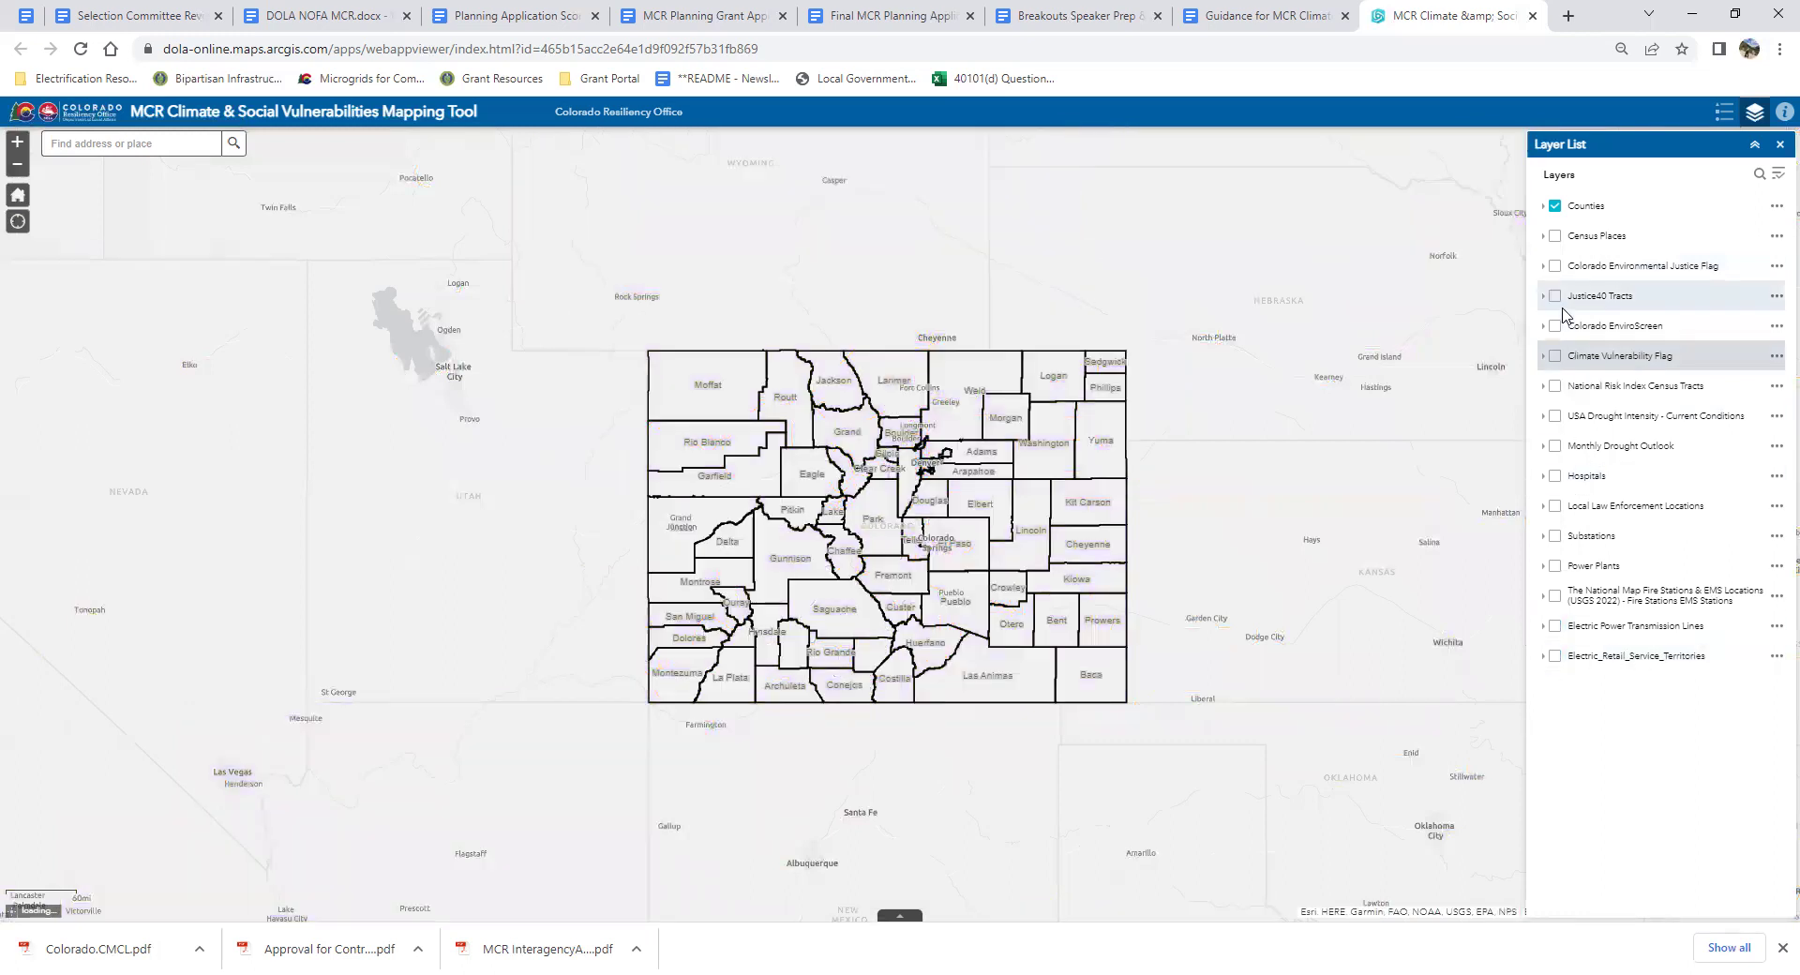